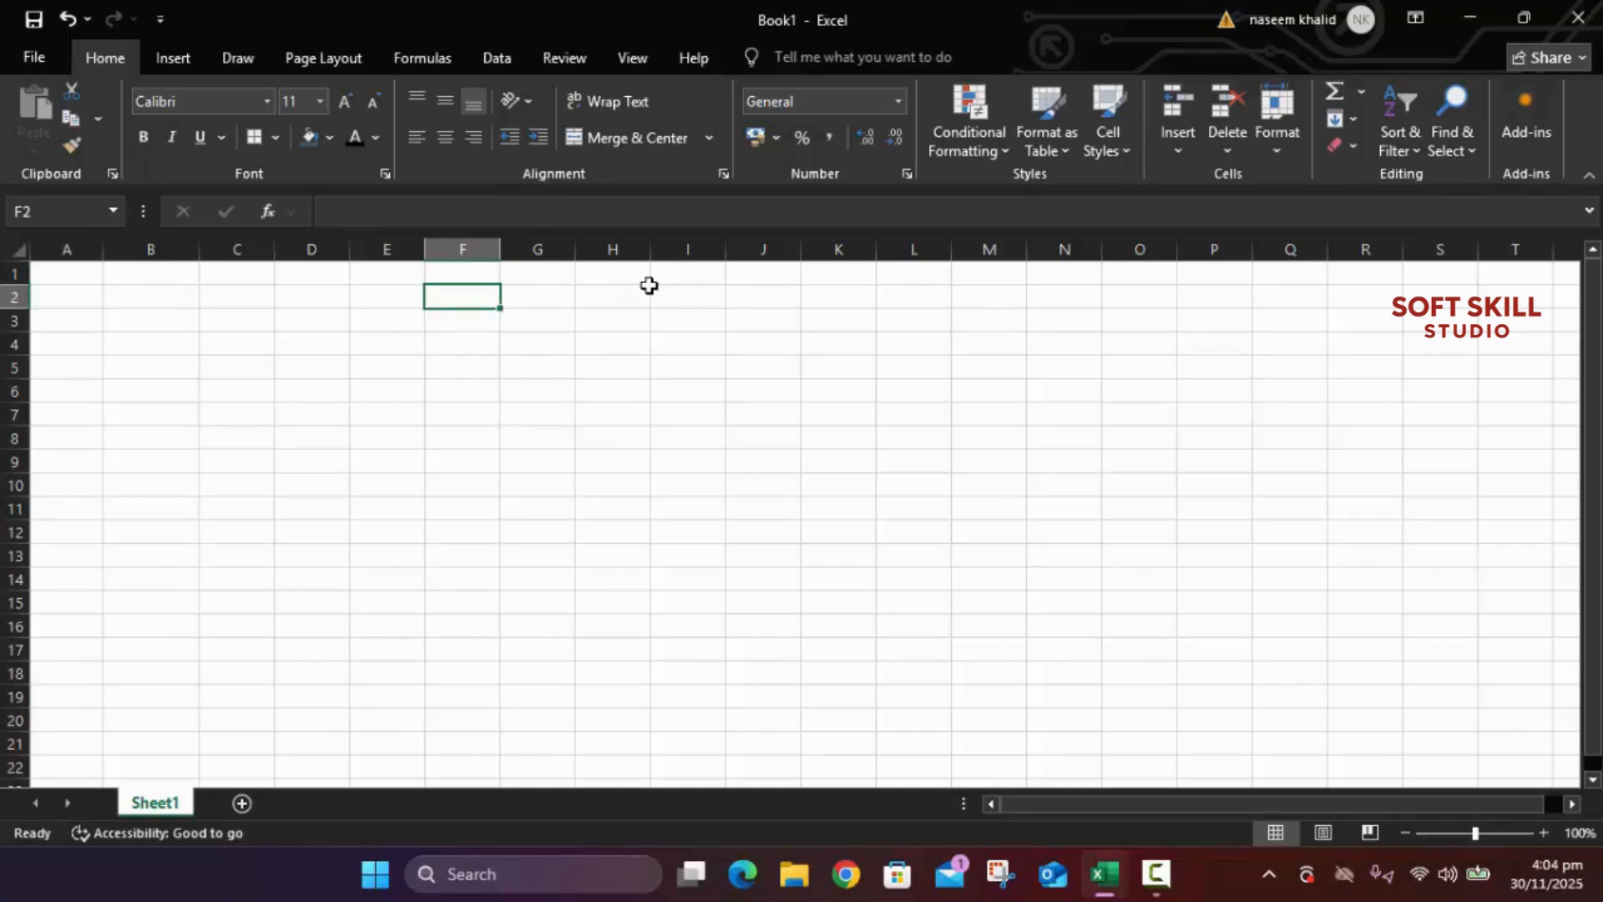
# Step: Enter the title 'Detail of name and address' in F2 and widen column F to fit it
pyautogui.write('D')
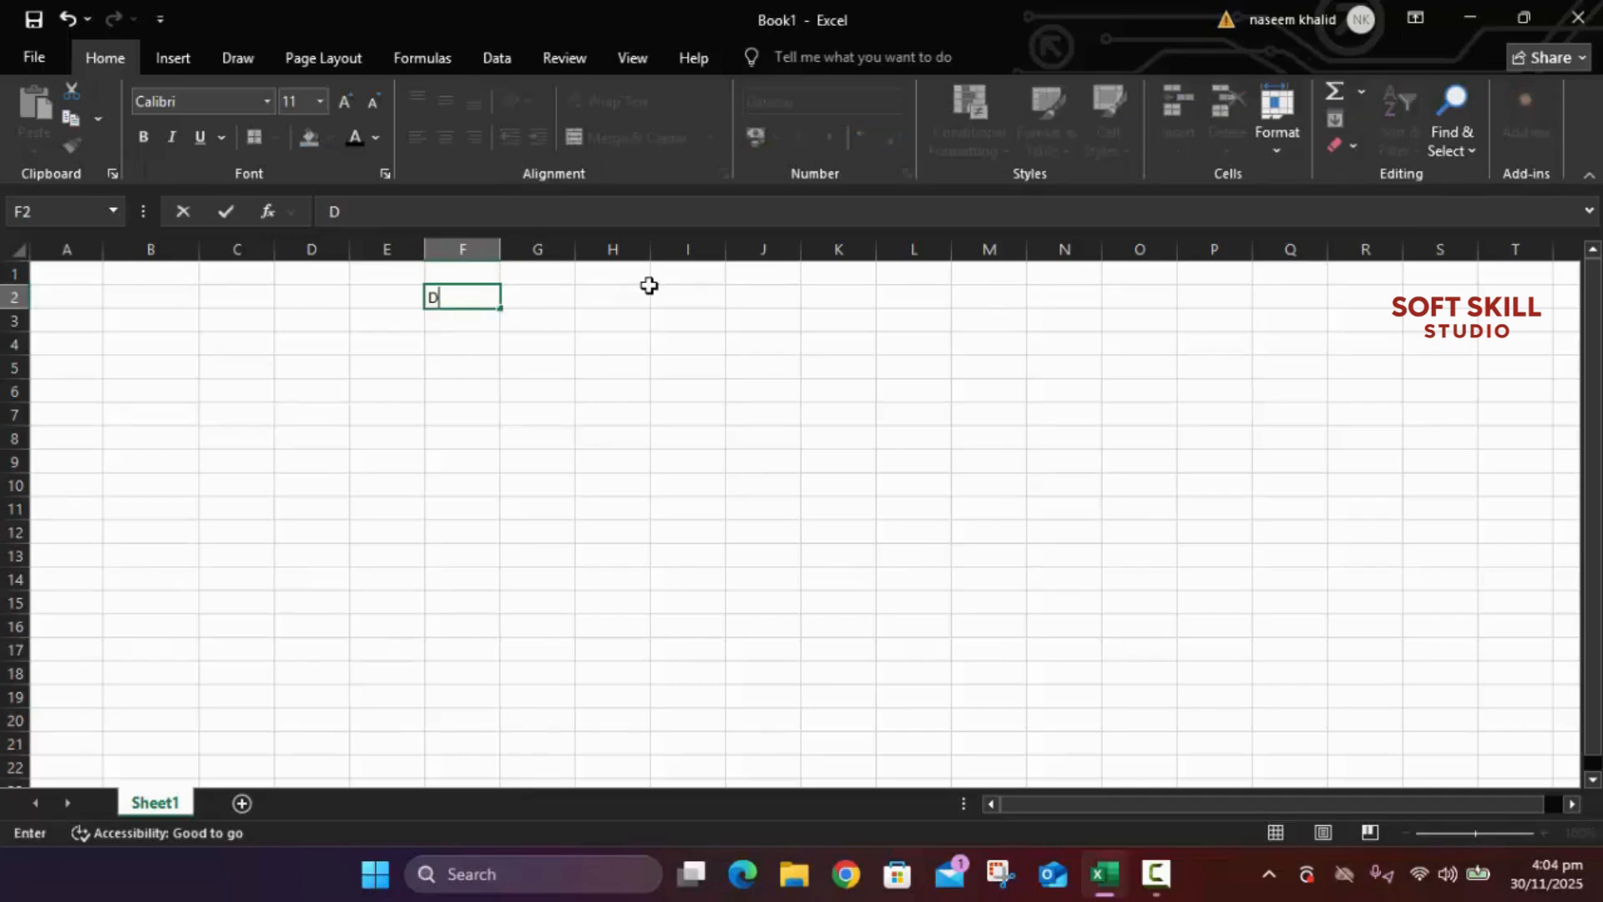
pyautogui.write('etail of name')
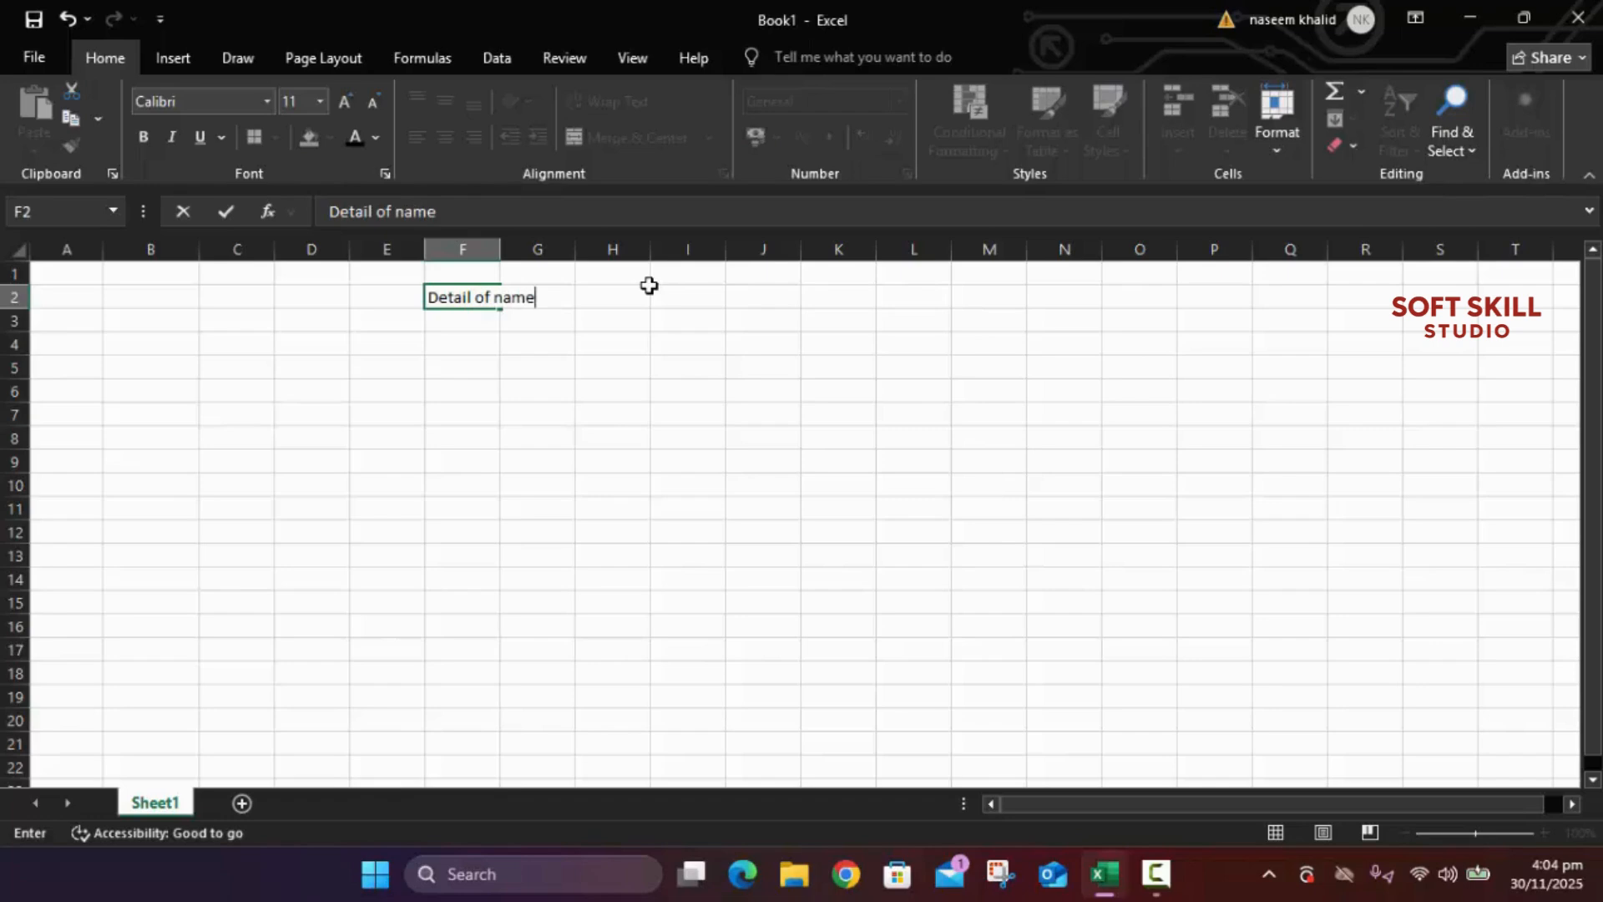
pyautogui.write(' and address')
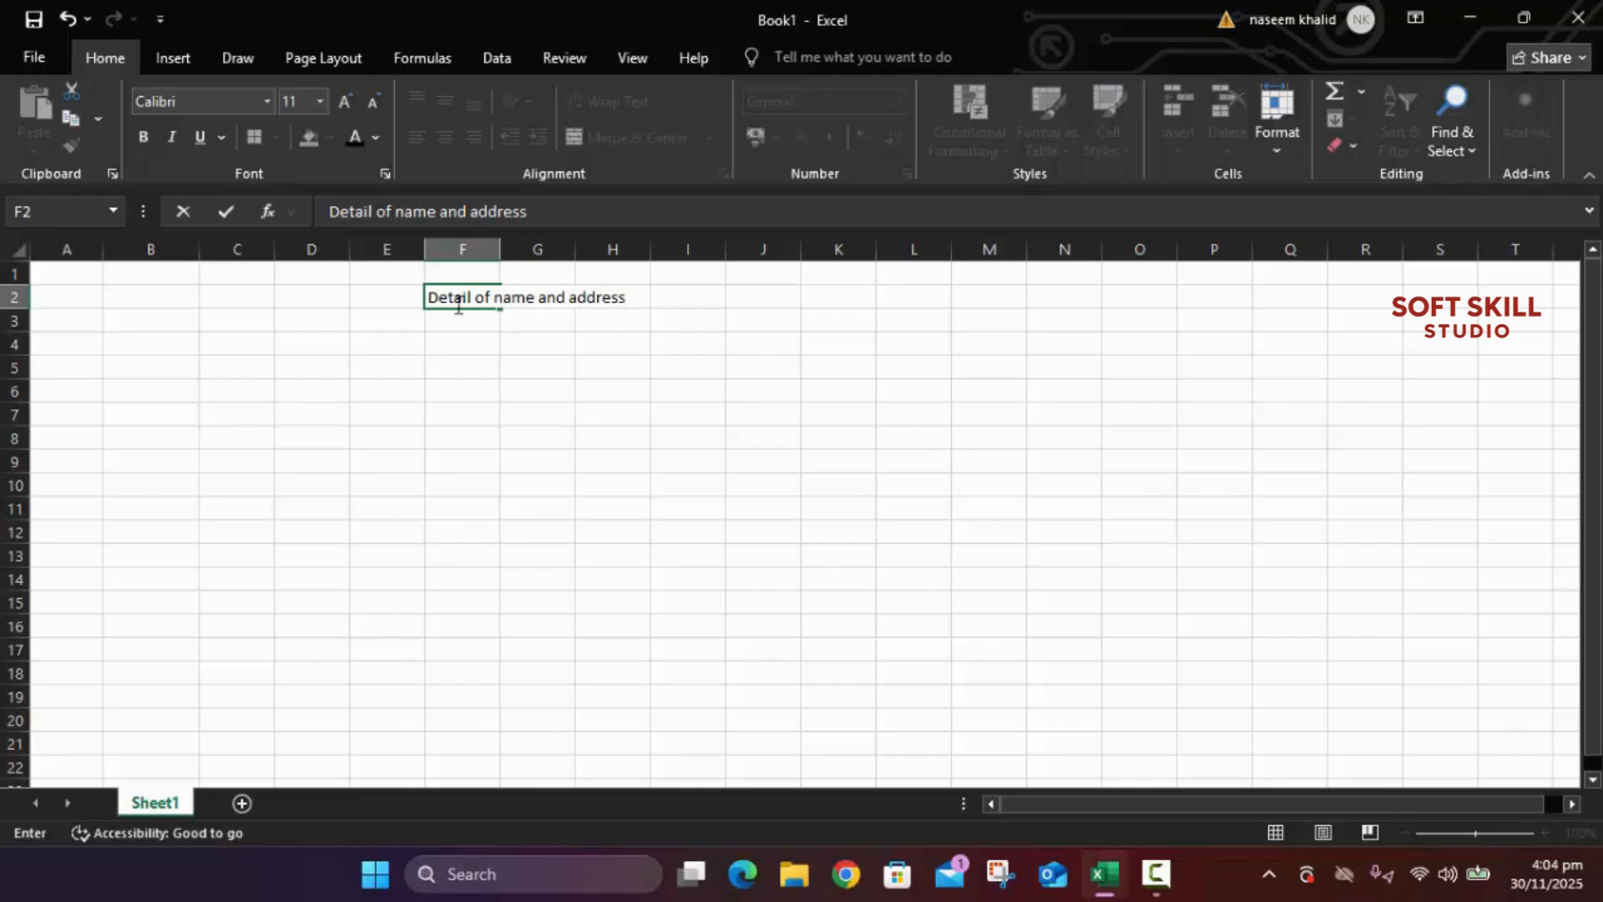
pyautogui.click(415, 292)
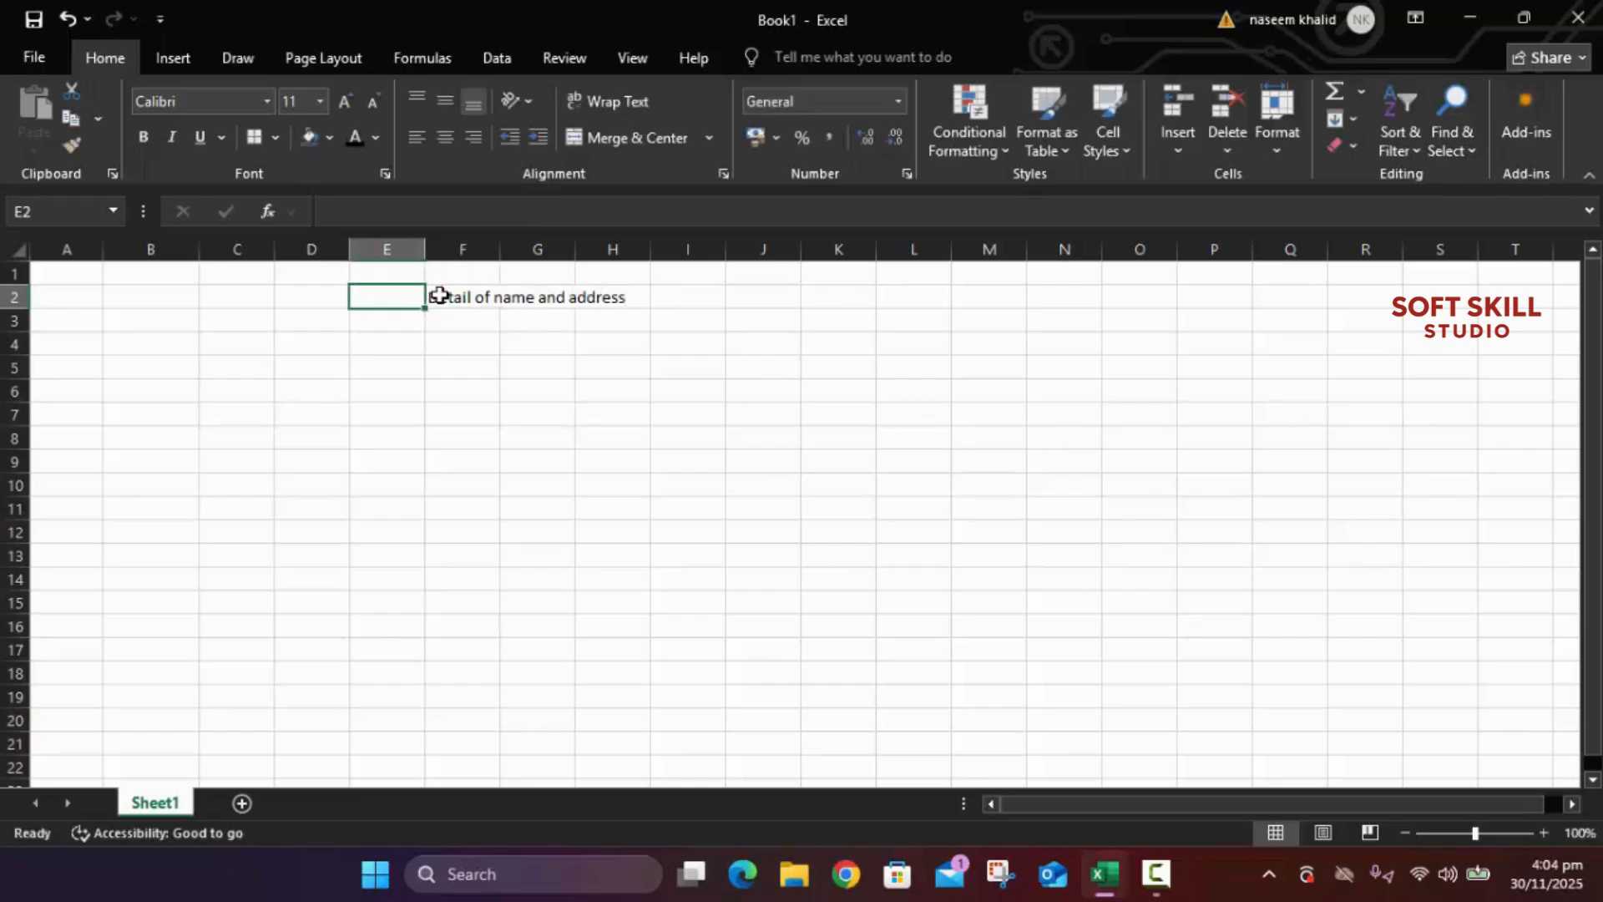
pyautogui.click(439, 296)
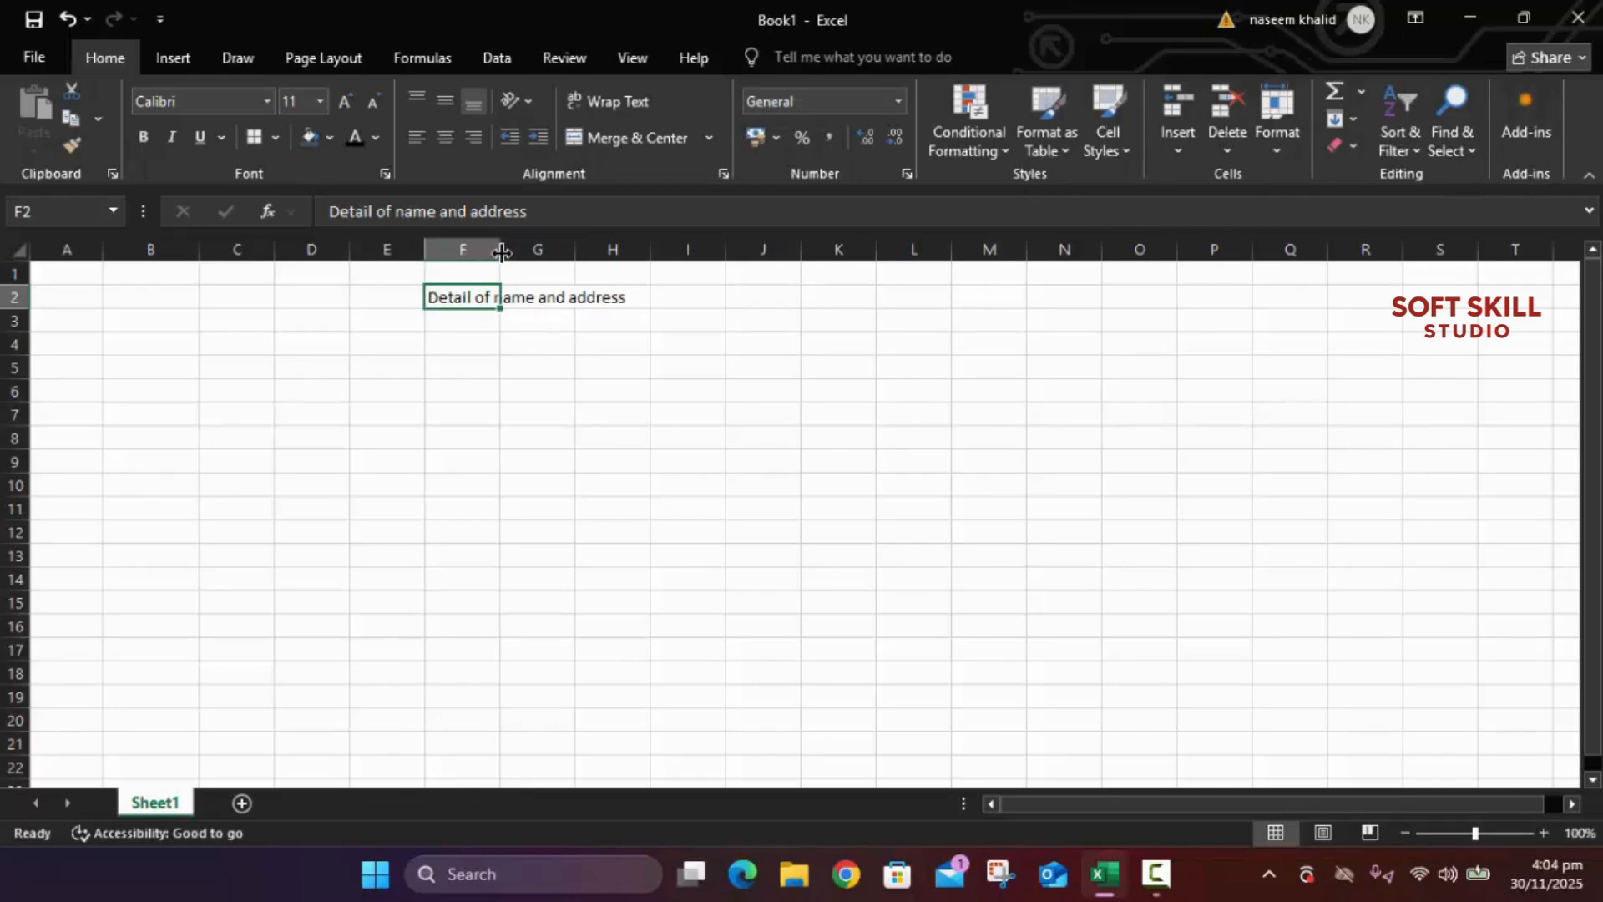
pyautogui.moveTo(501, 253); pyautogui.dragTo(627, 261)
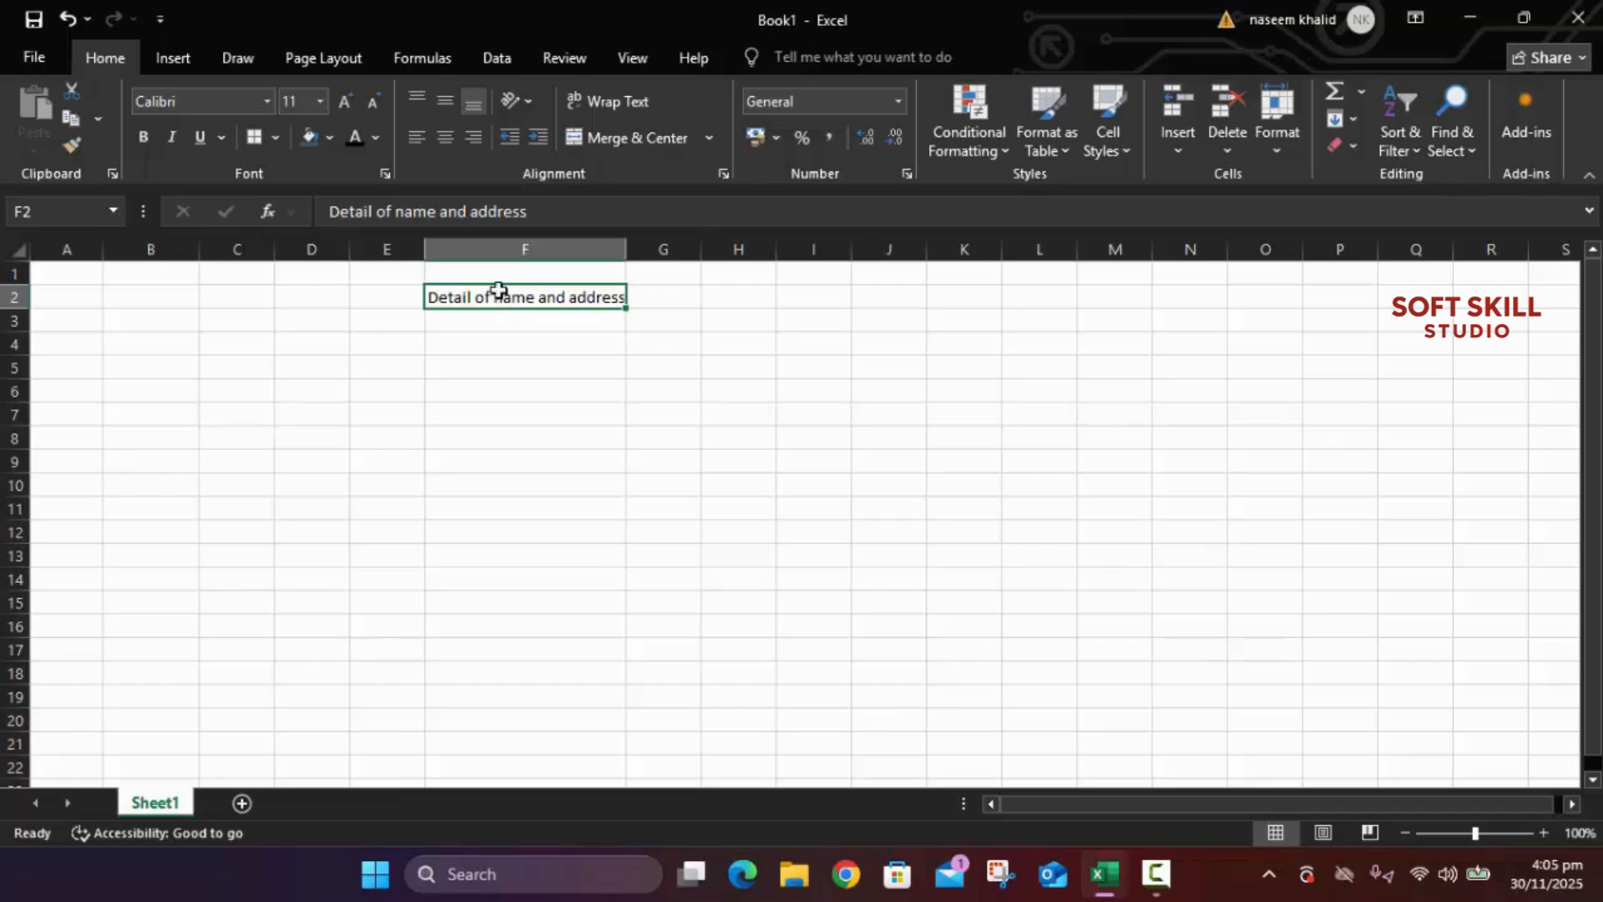
# Step: Format the title in F2:H2 as 18-point bold
pyautogui.click(319, 103)
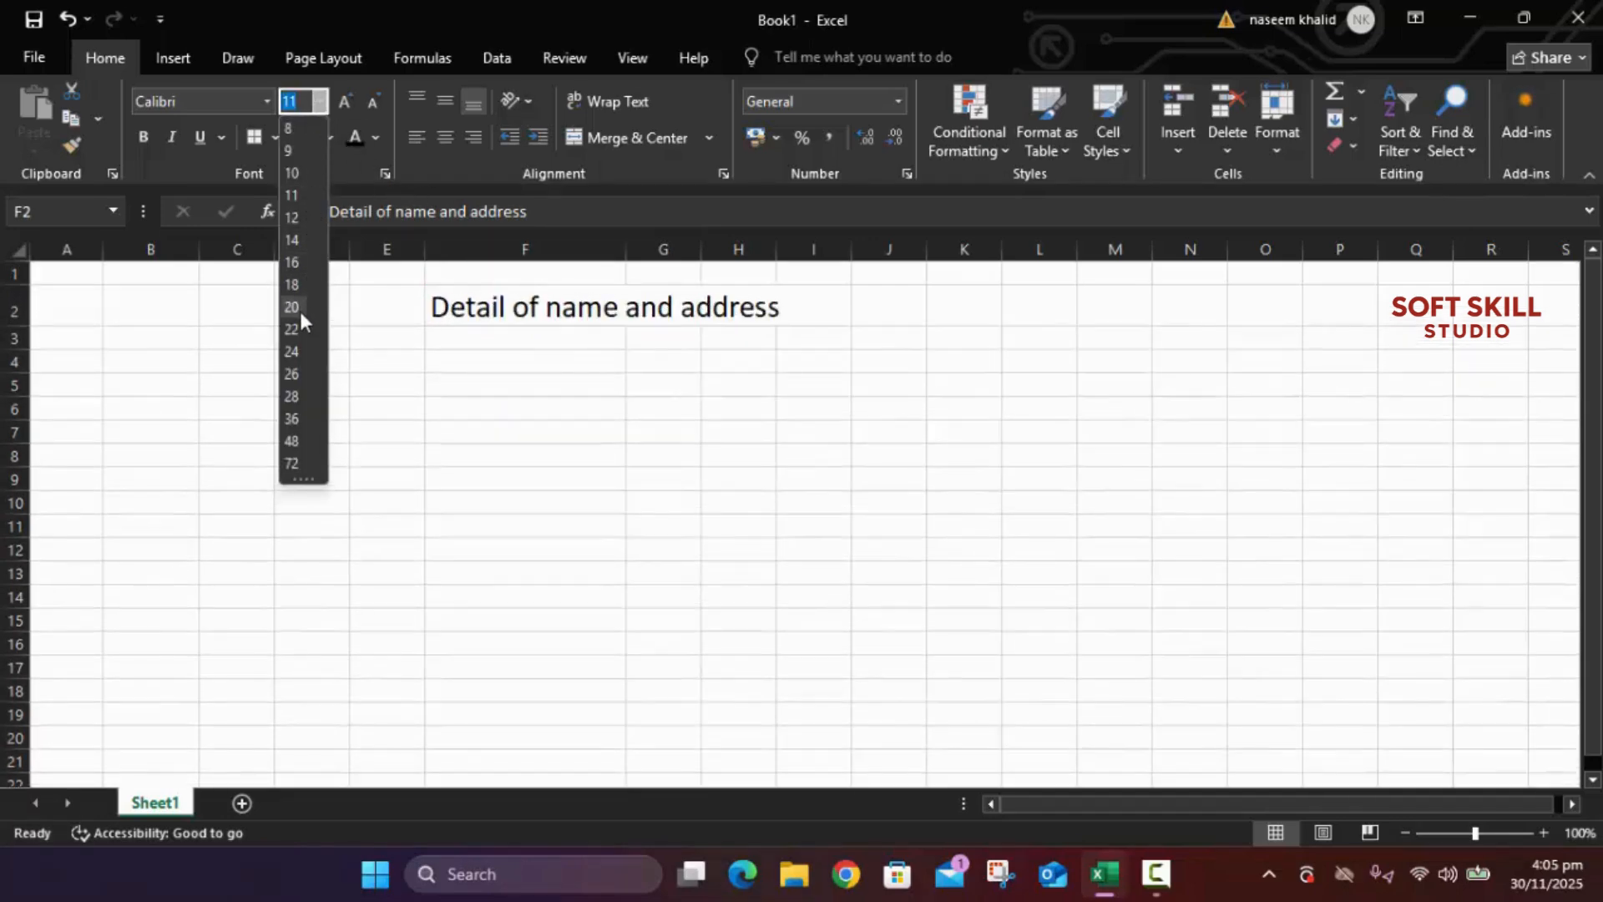
pyautogui.click(299, 286)
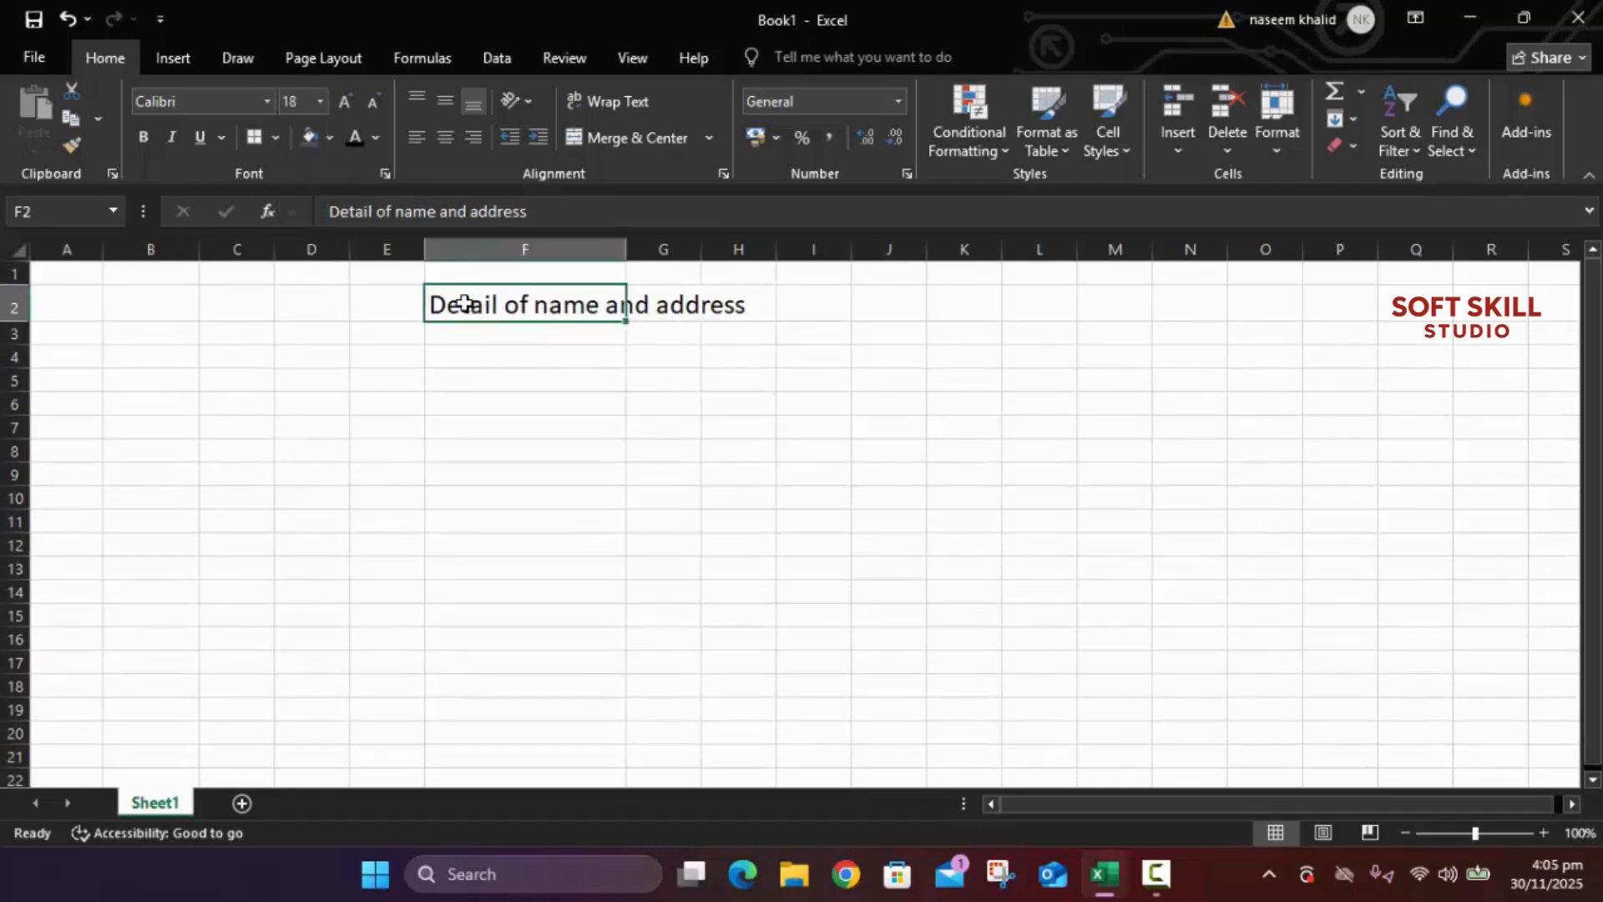
pyautogui.moveTo(465, 303); pyautogui.dragTo(739, 314)
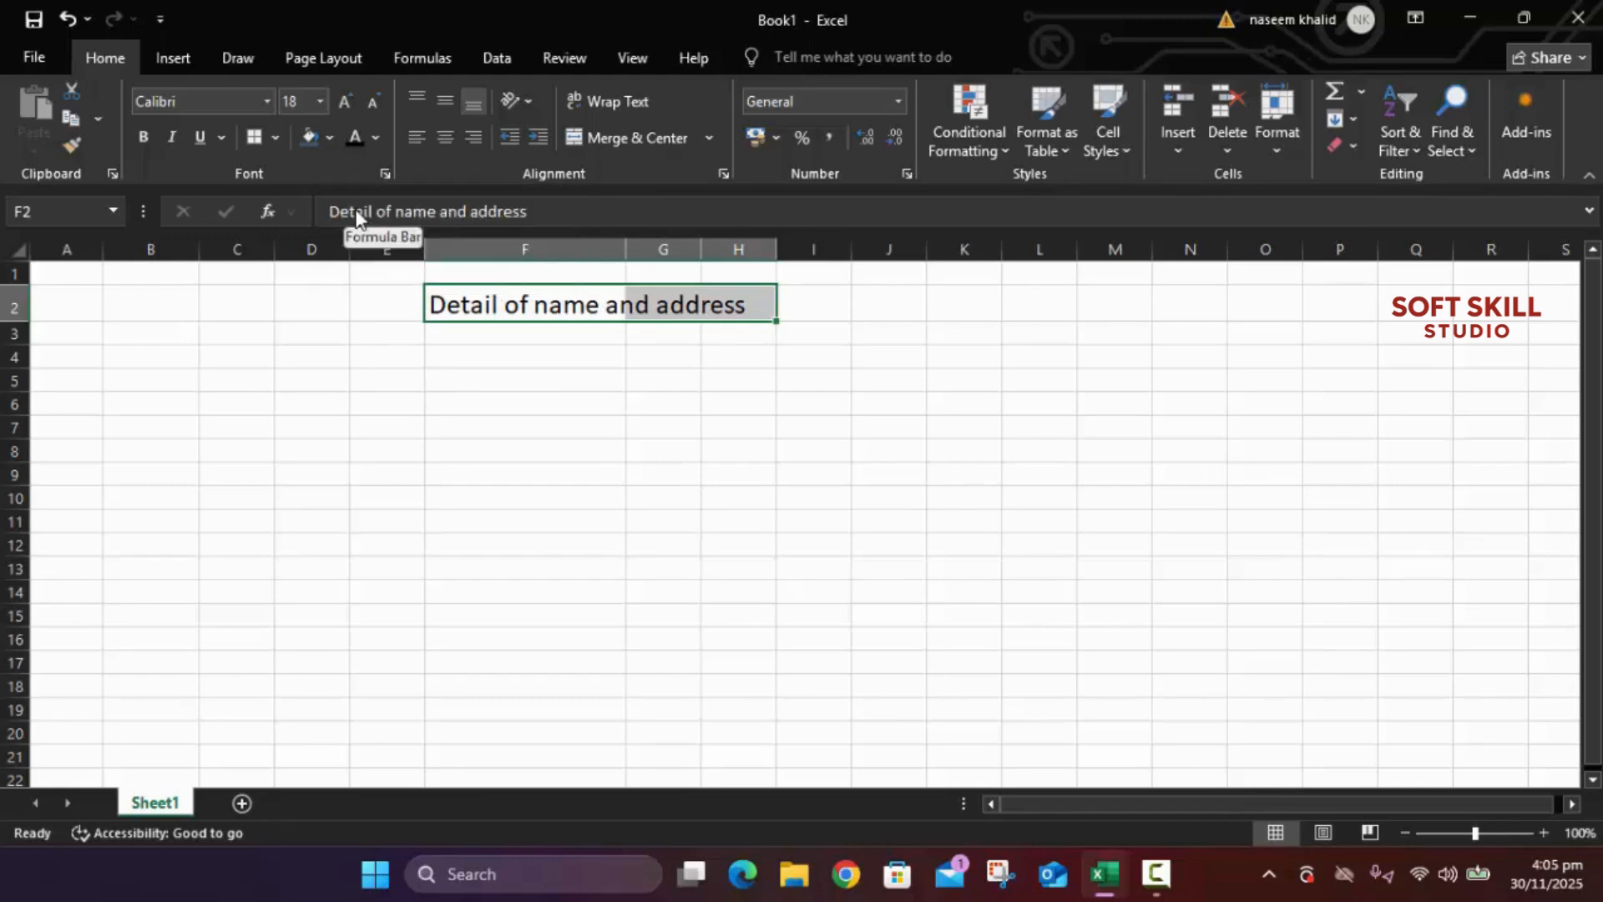
pyautogui.hotkey('ctrl', 'b')
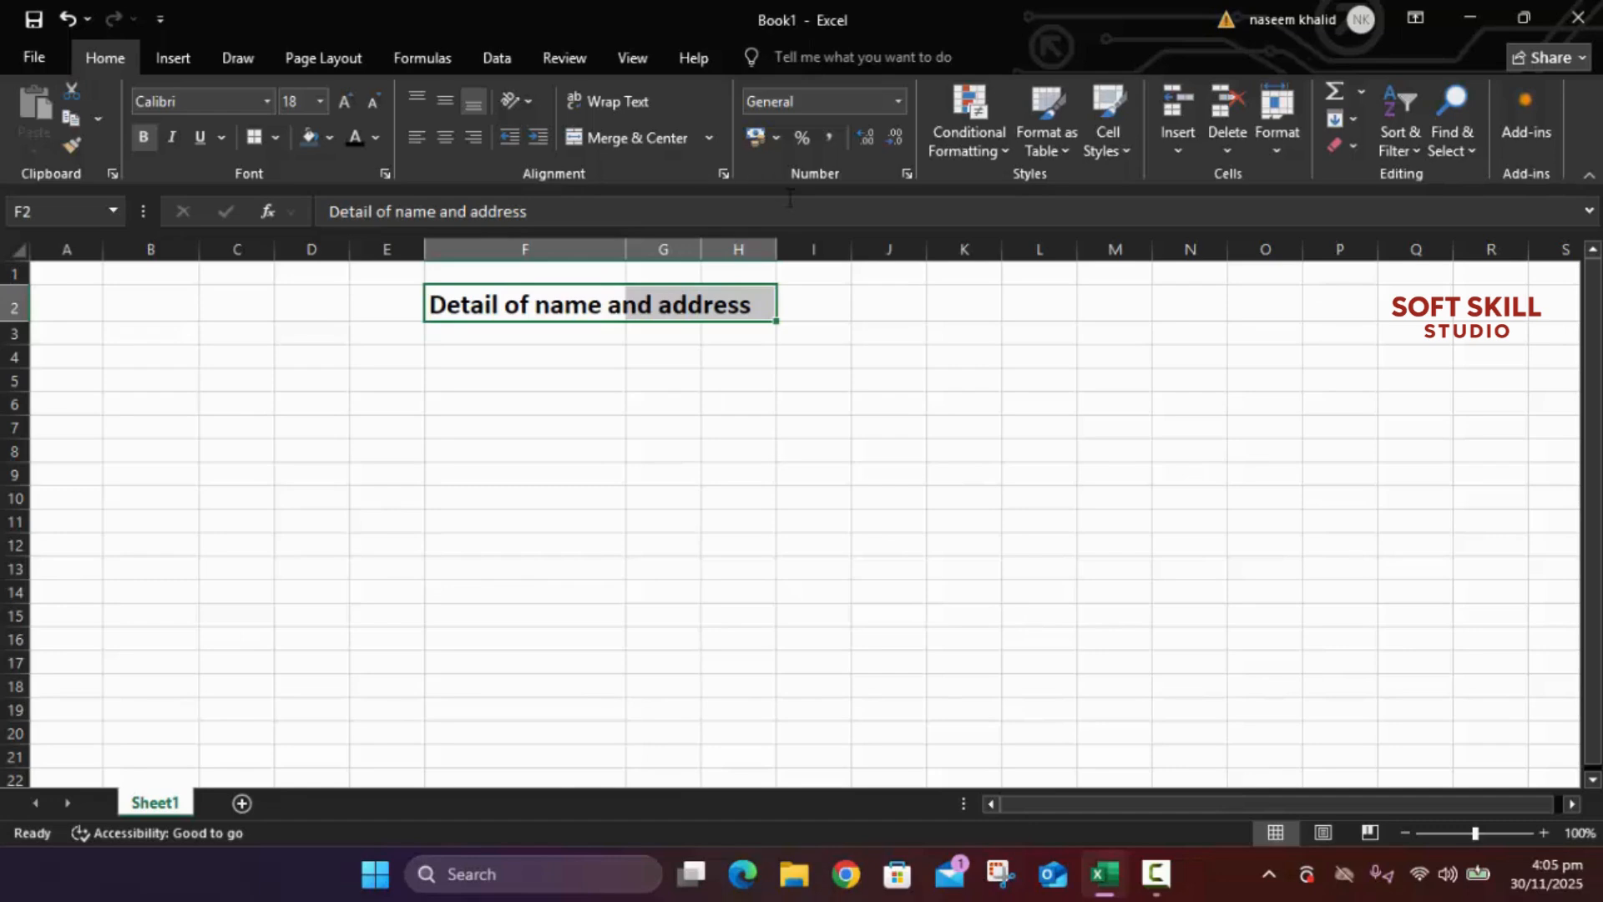
pyautogui.click(506, 336)
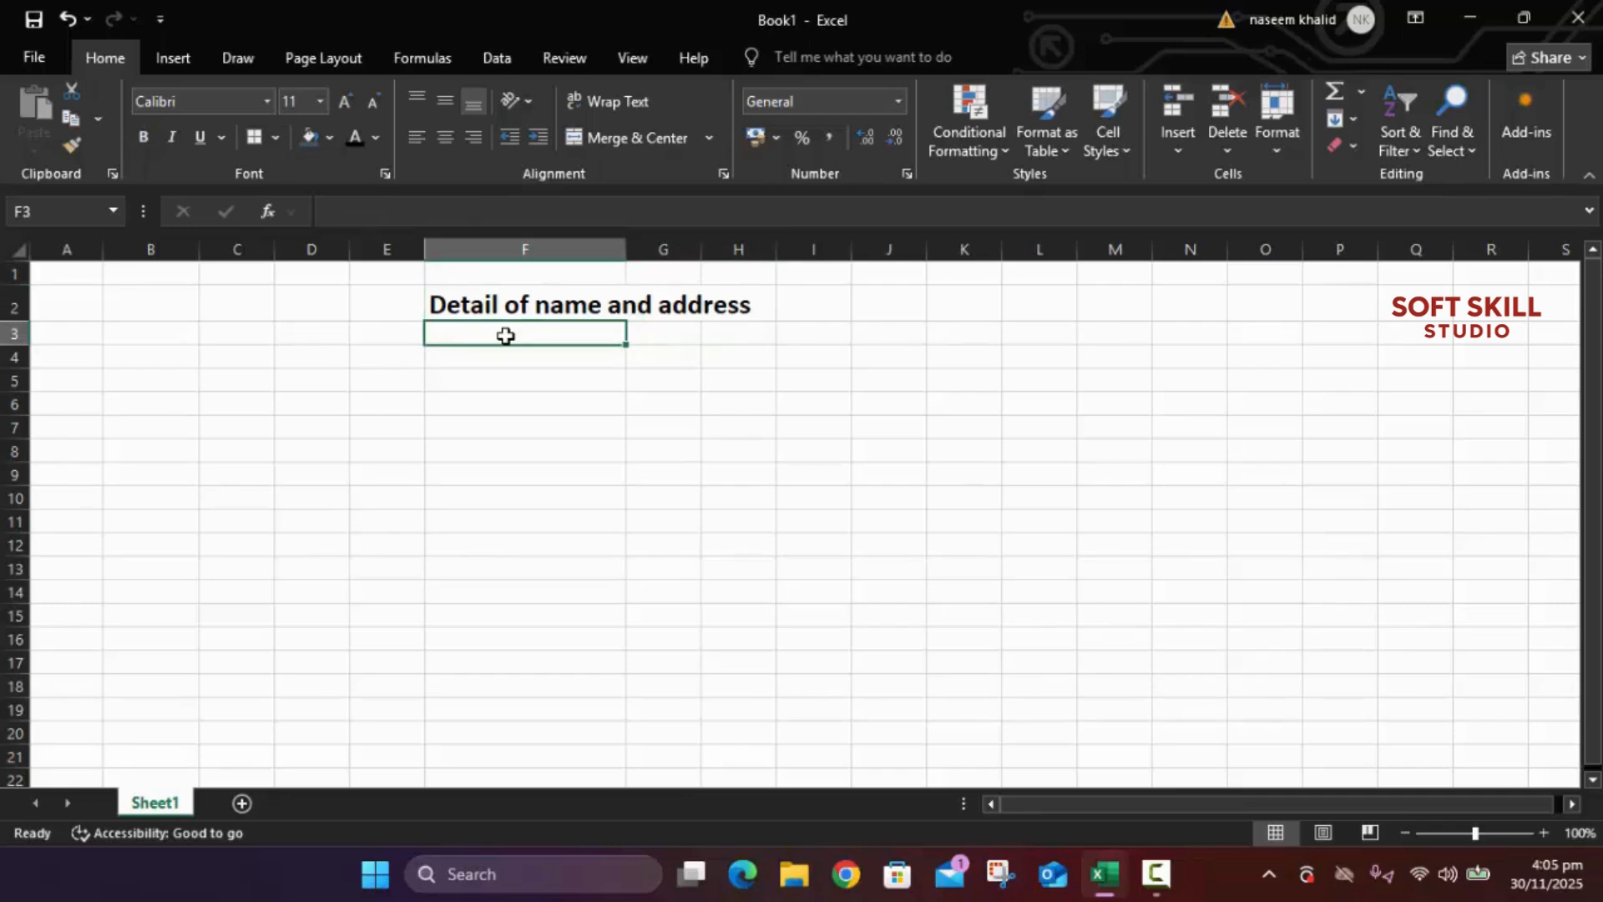
# Step: Enter the header 'SR #' in F3, correcting it to uppercase
pyautogui.write('sr')
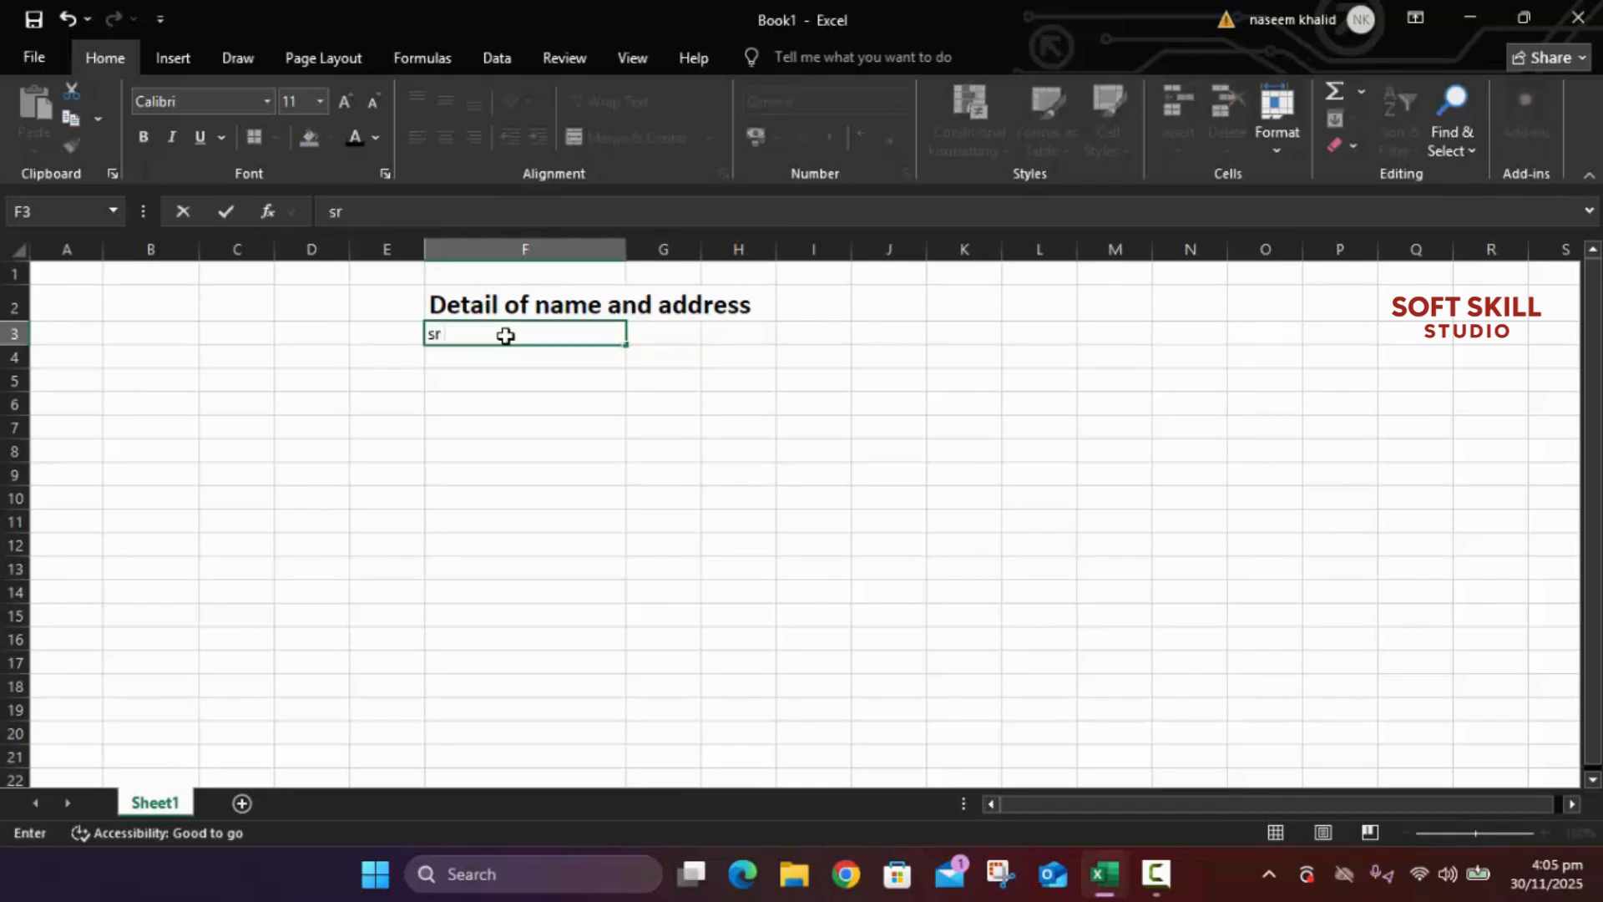
pyautogui.write(' #')
pyautogui.press('Left')
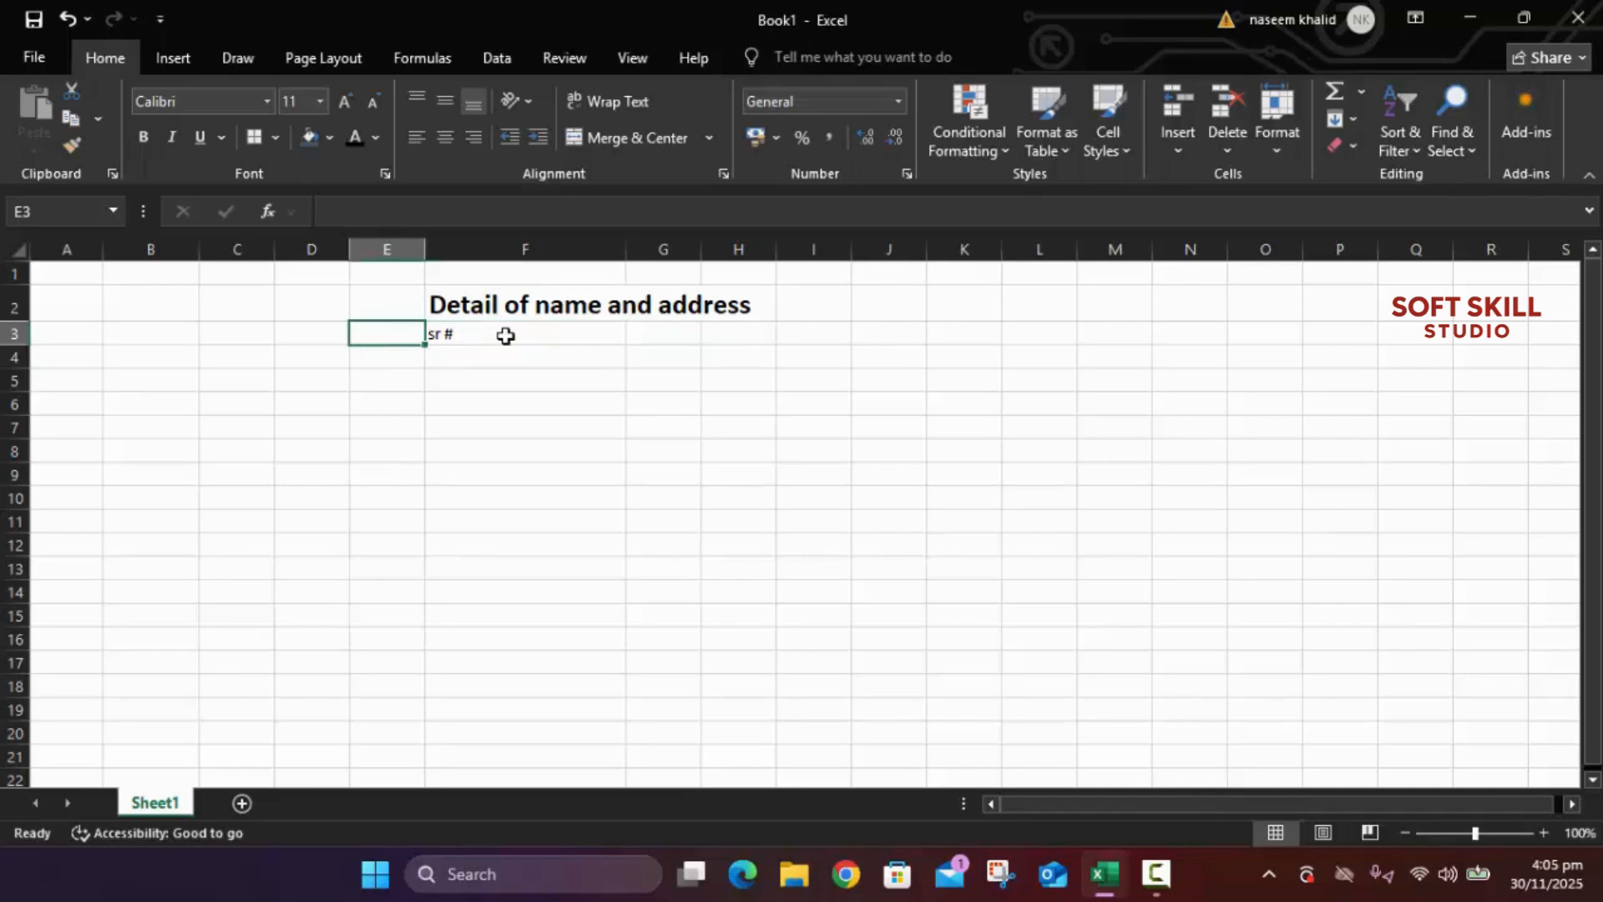
pyautogui.click(505, 336)
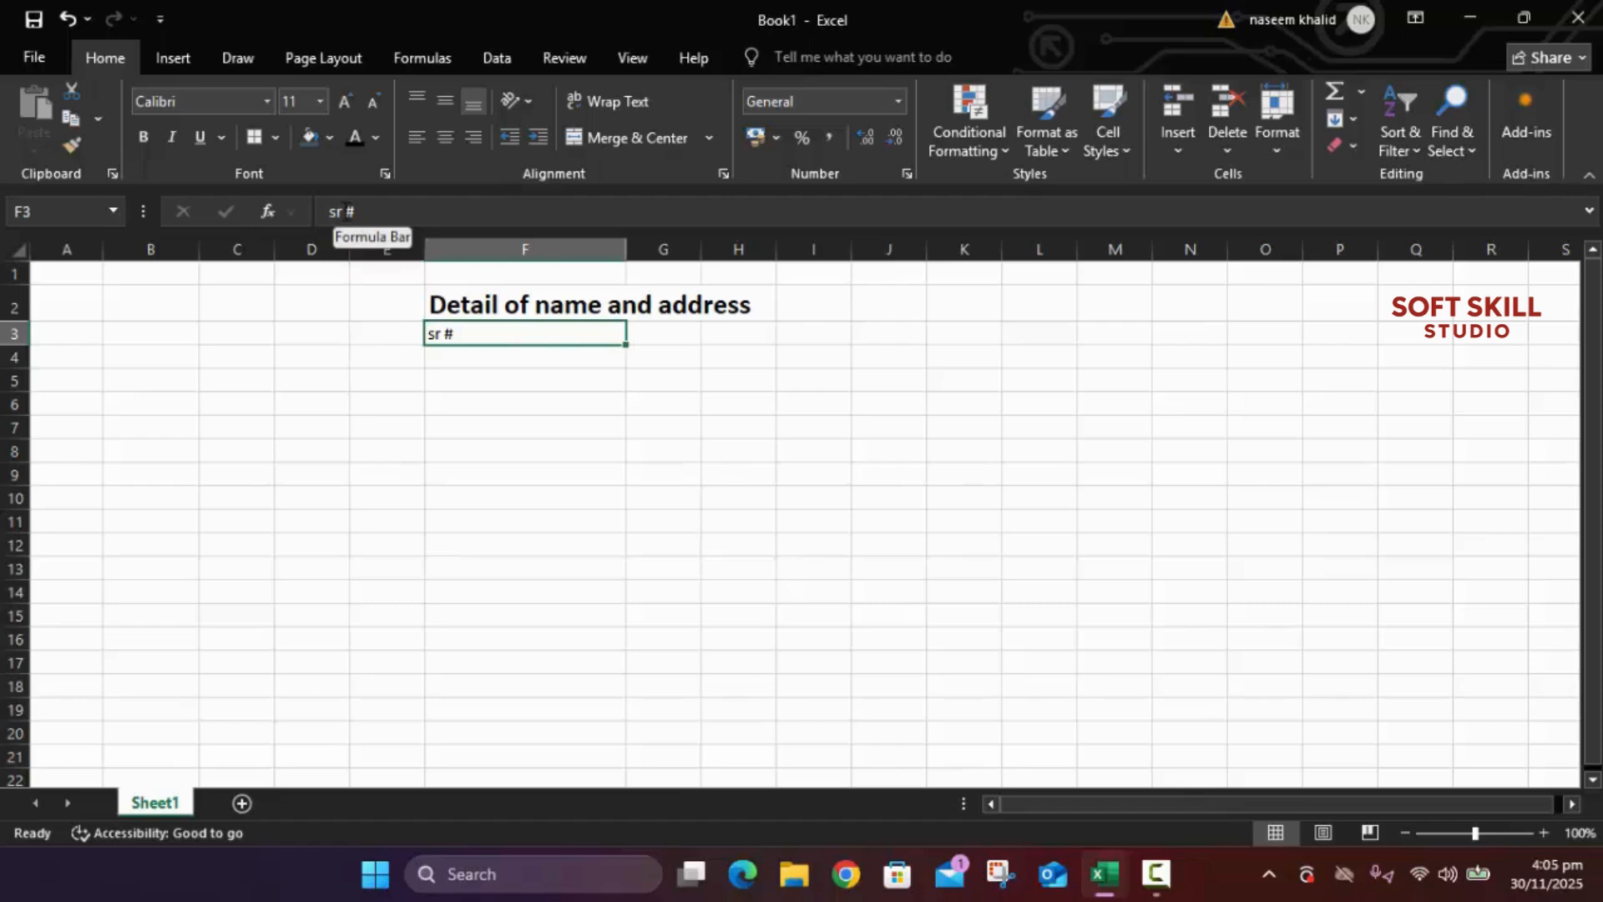
pyautogui.click(342, 212)
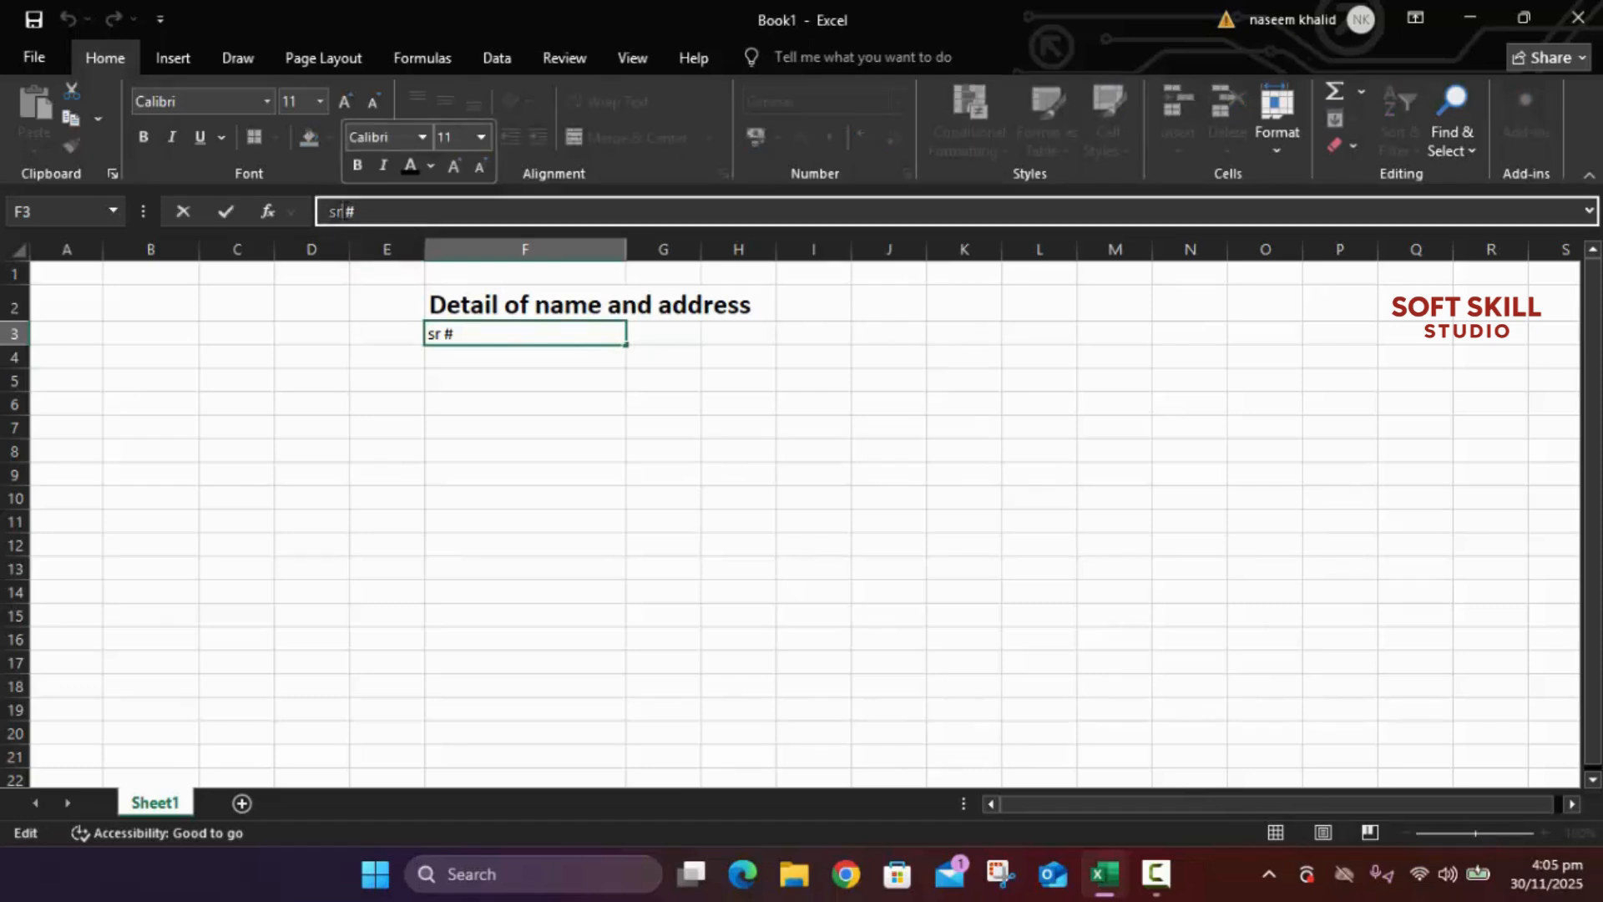
pyautogui.press('BackSpace')
pyautogui.press('BackSpace')
pyautogui.press('BackSpace')
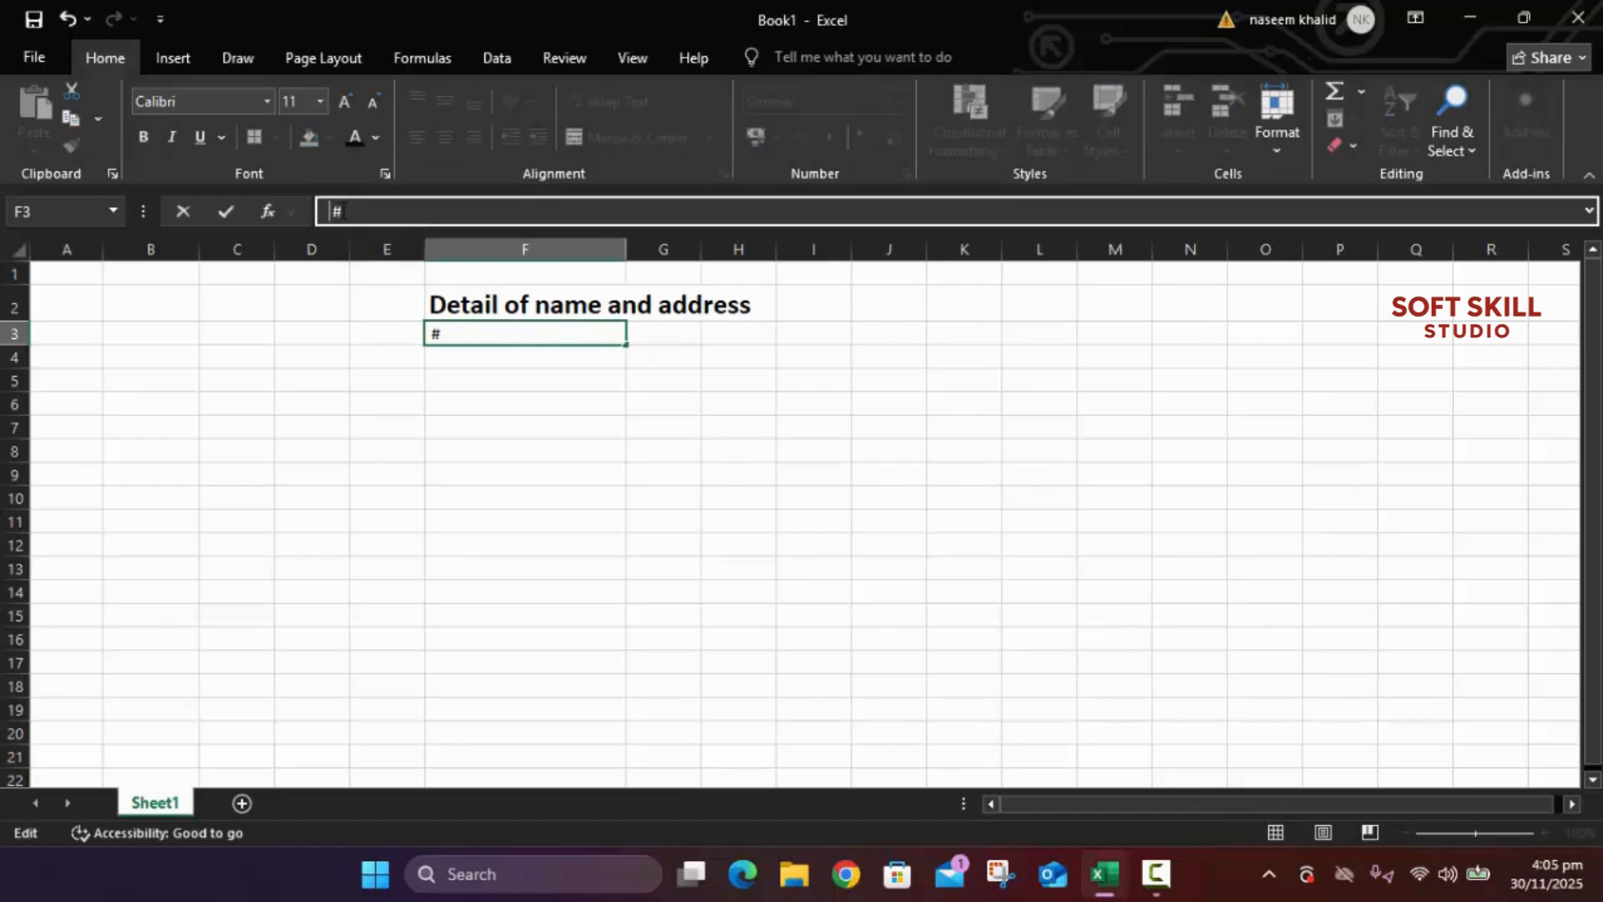
pyautogui.write('SR')
pyautogui.press('Return')
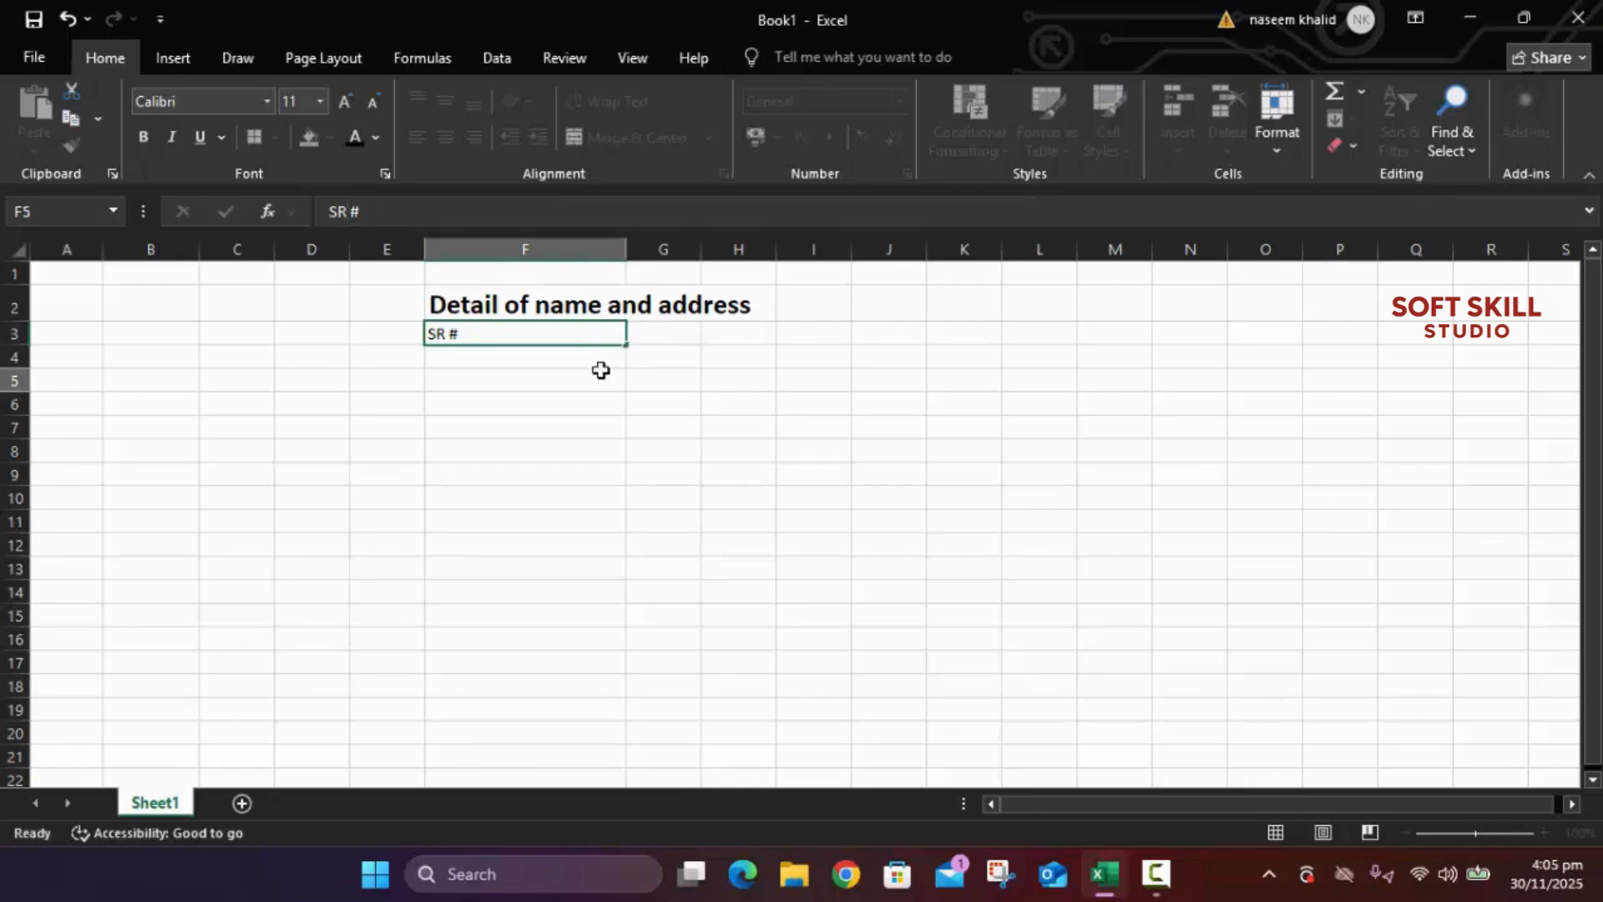
pyautogui.click(547, 341)
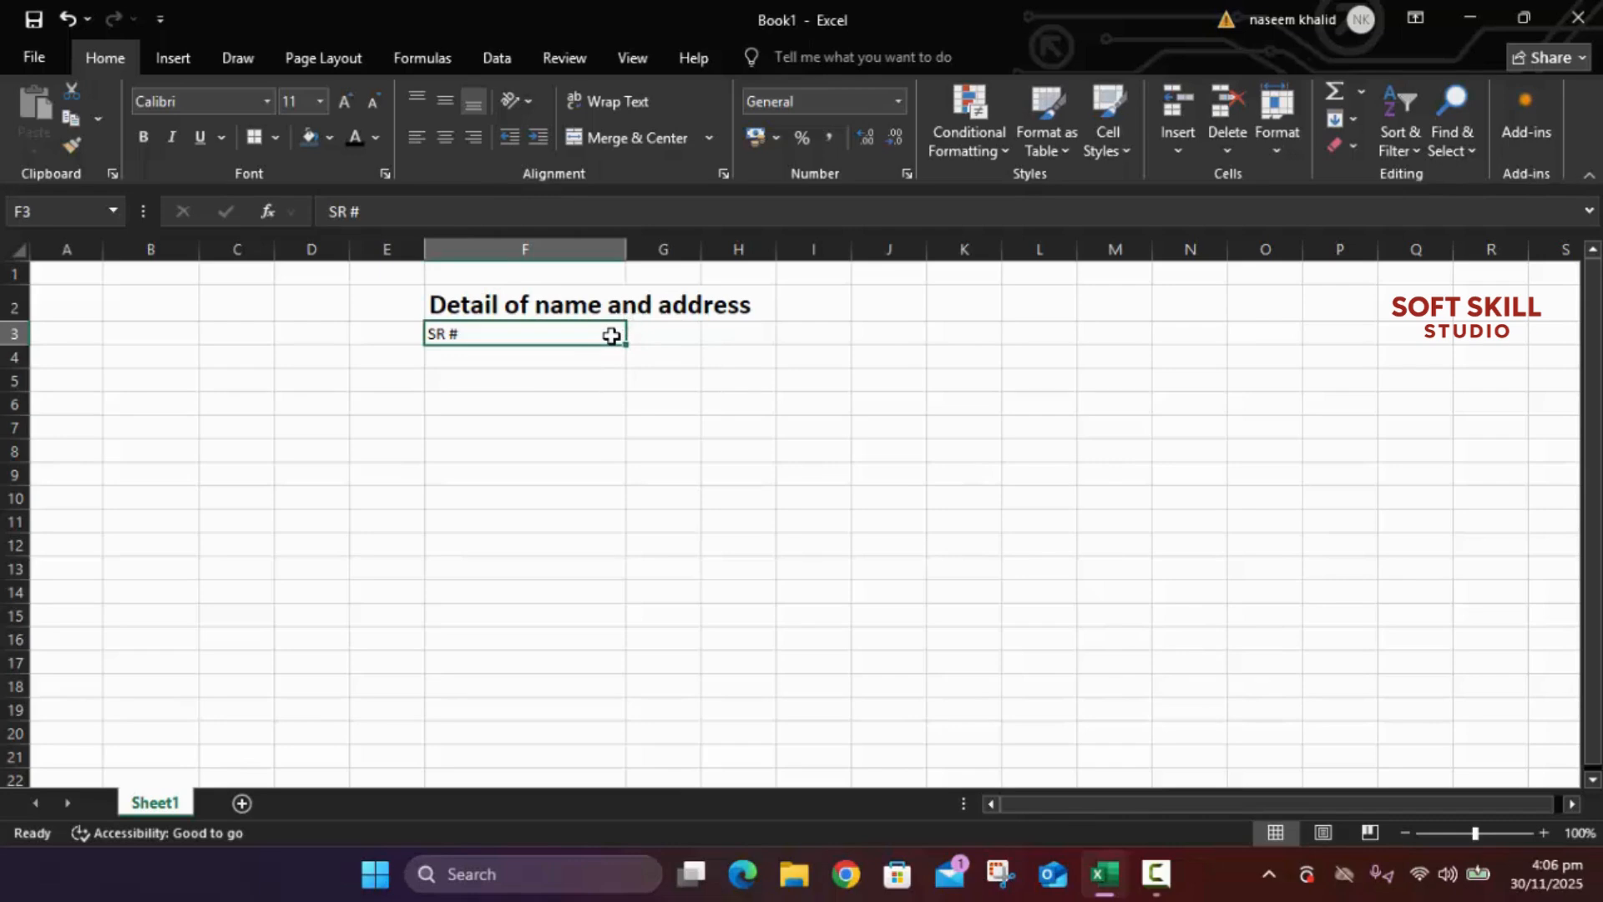
# Step: Narrow column F to 59 pixels (width 4.86)
pyautogui.click(505, 358)
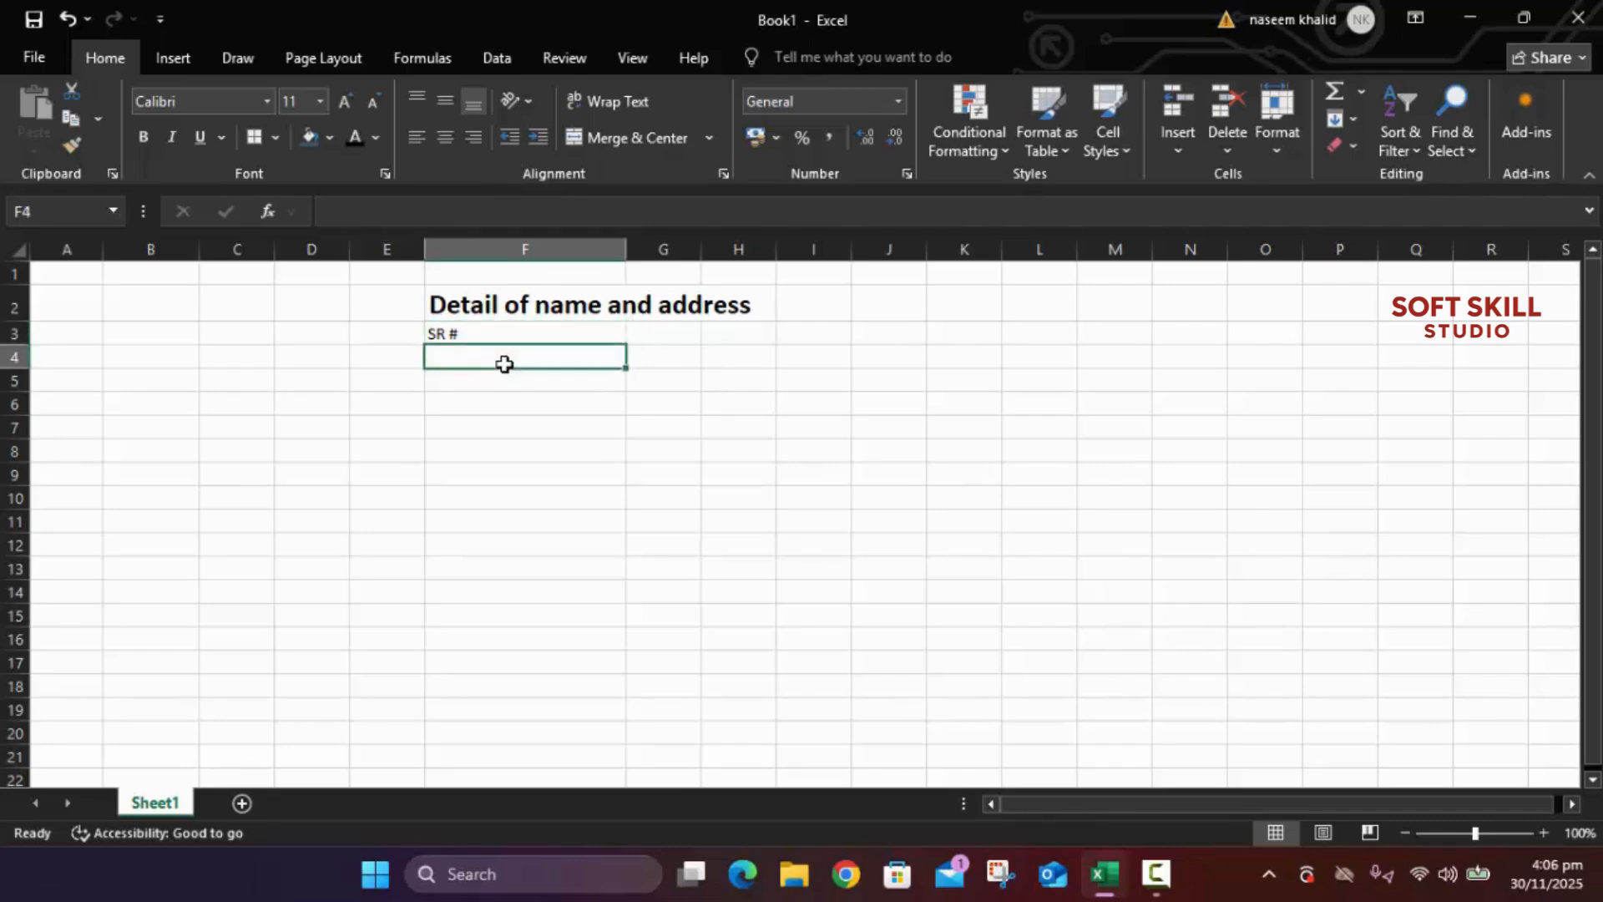
pyautogui.click(565, 334)
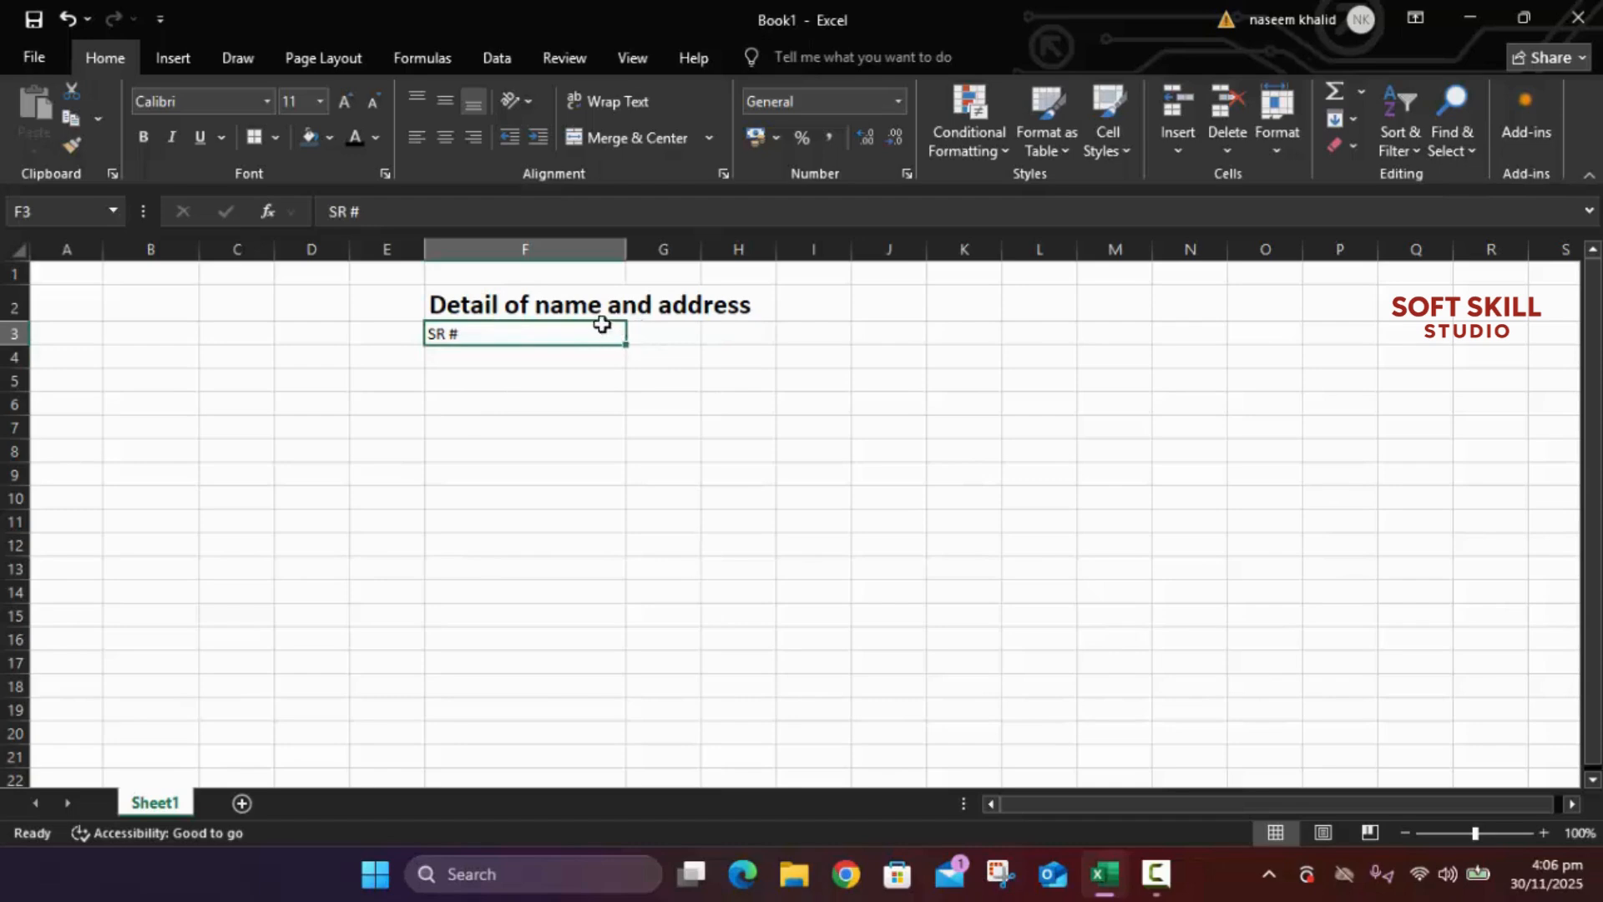
pyautogui.moveTo(626, 344); pyautogui.dragTo(455, 342)
pyautogui.moveTo(623, 329); pyautogui.dragTo(459, 329)
pyautogui.moveTo(628, 250); pyautogui.dragTo(465, 268)
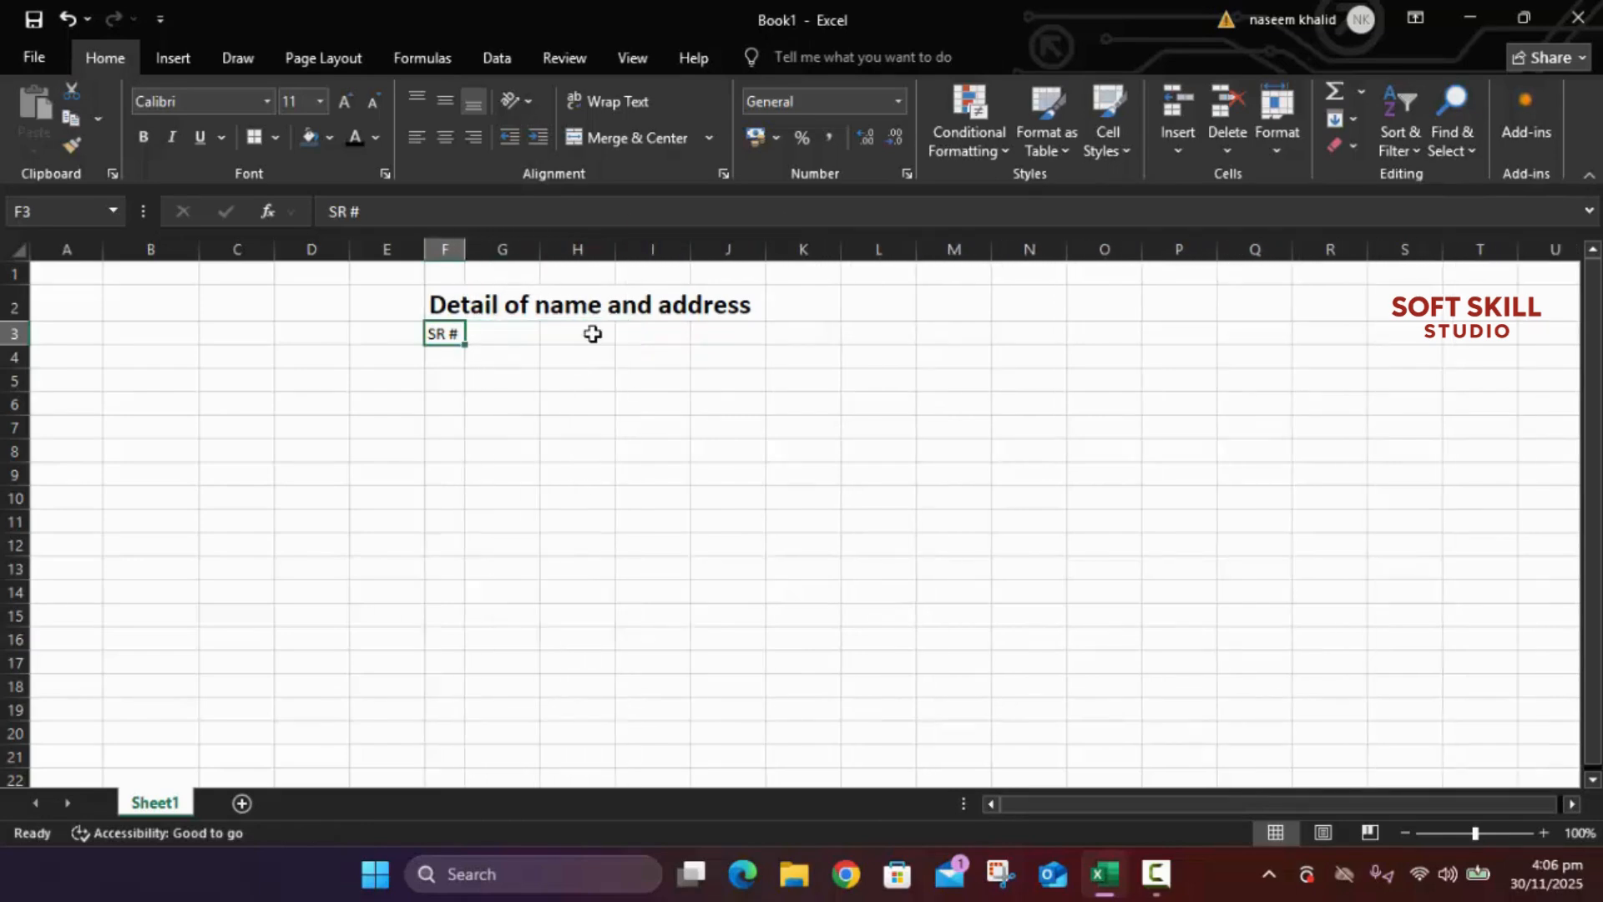
# Step: Enter serial numbers 1 through 5 down column F from F4
pyautogui.click(461, 357)
pyautogui.write('1')
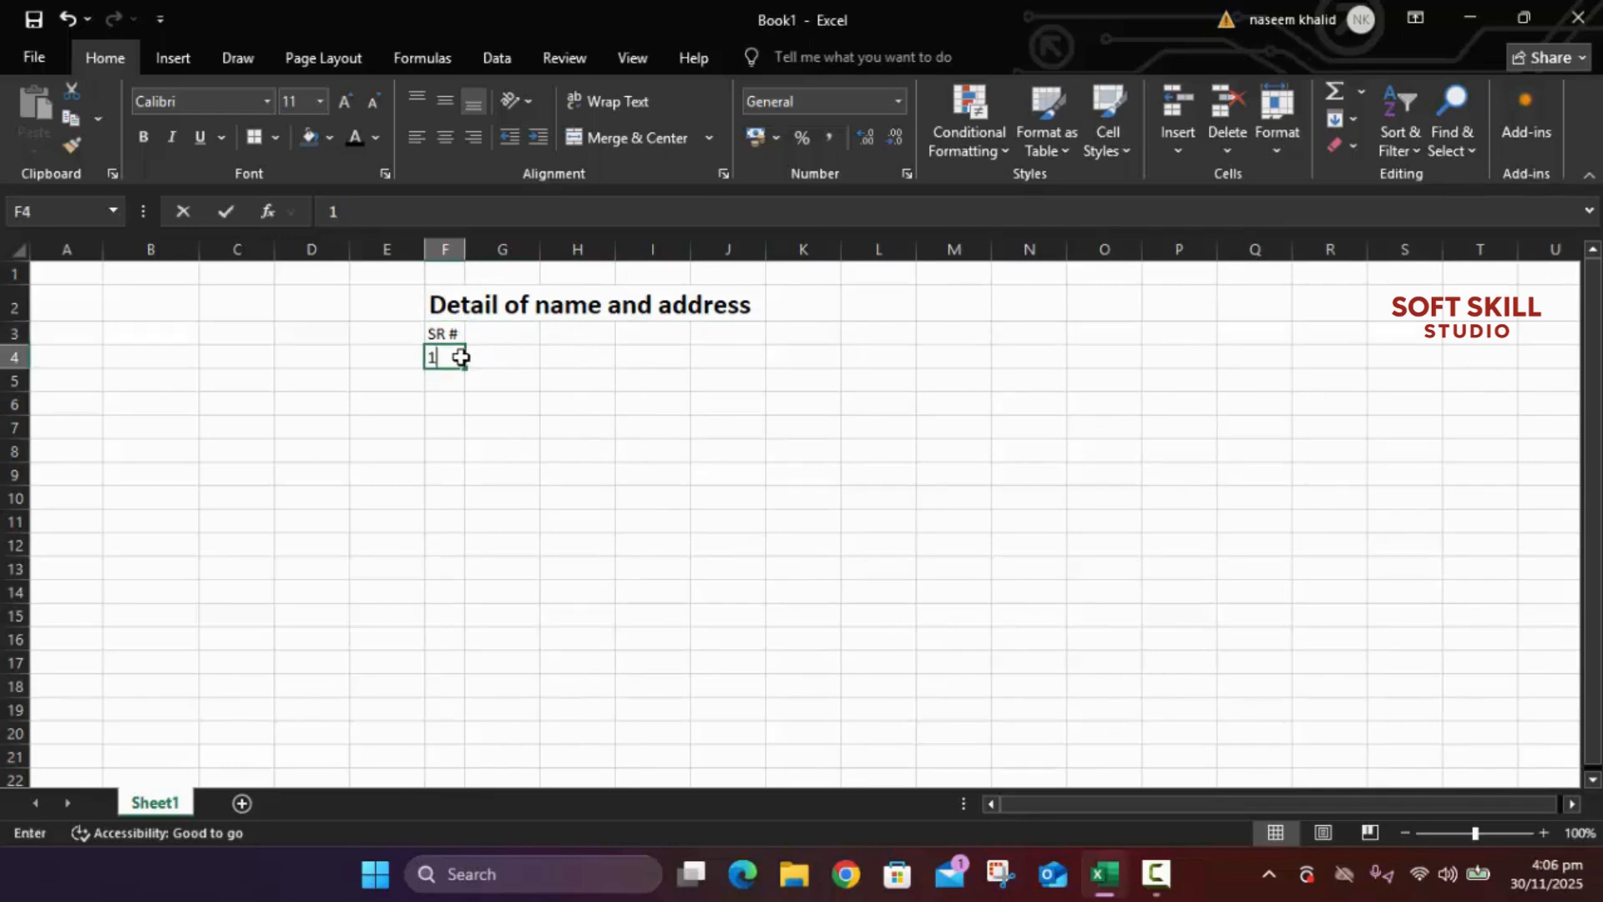
pyautogui.press('Return')
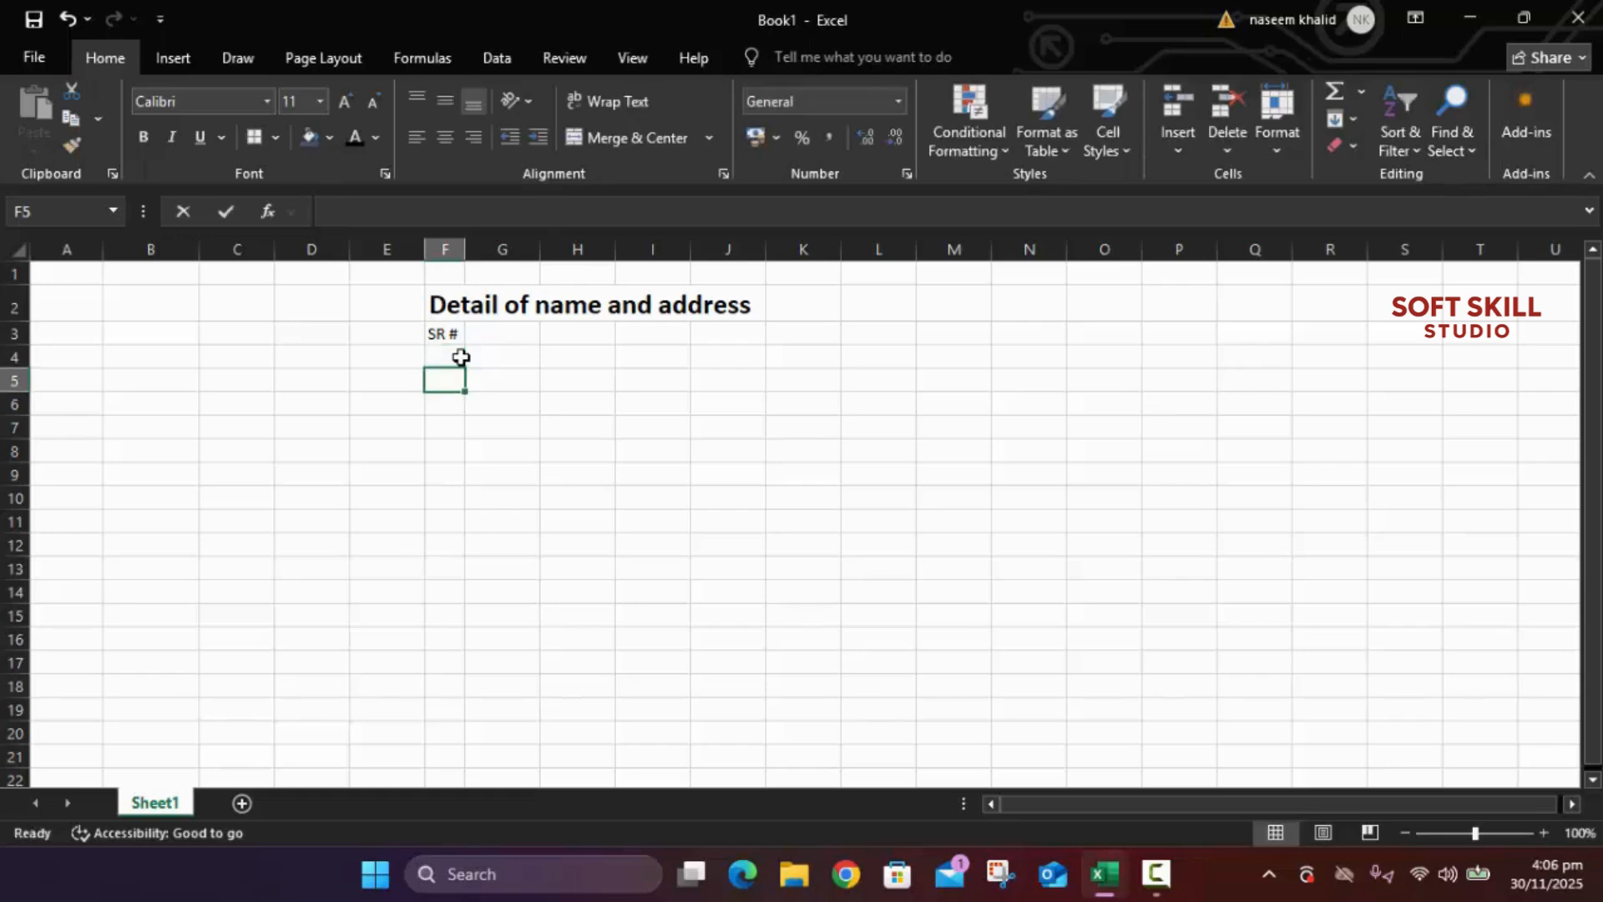
pyautogui.write('2')
pyautogui.press('Return')
pyautogui.press('Return')
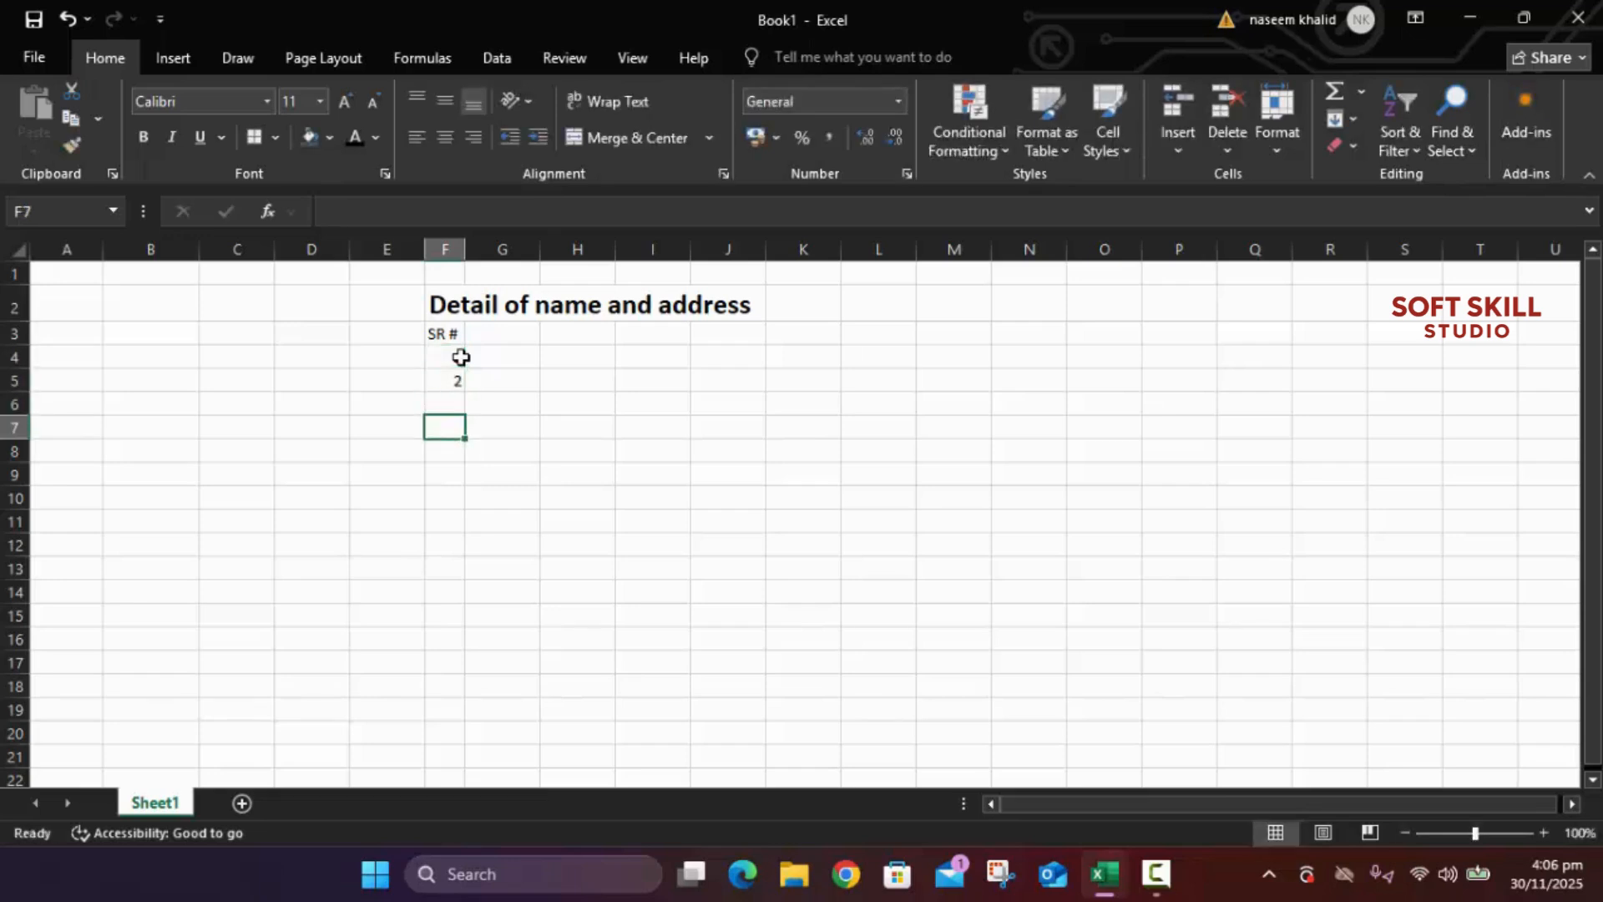
pyautogui.press('Up')
pyautogui.write('3')
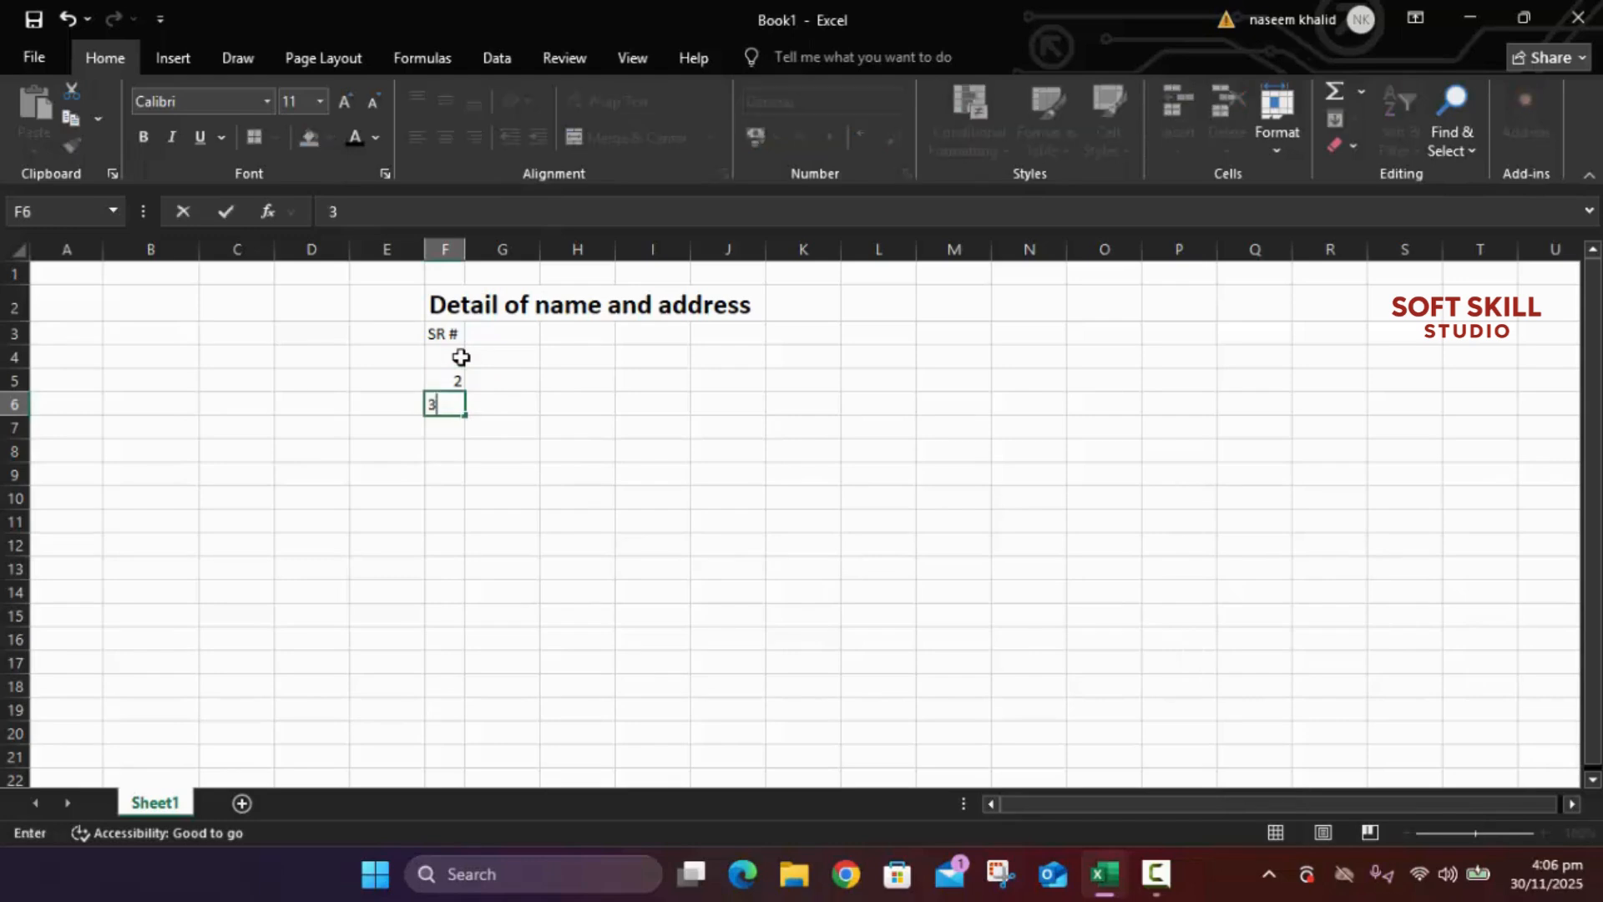
pyautogui.press('Return')
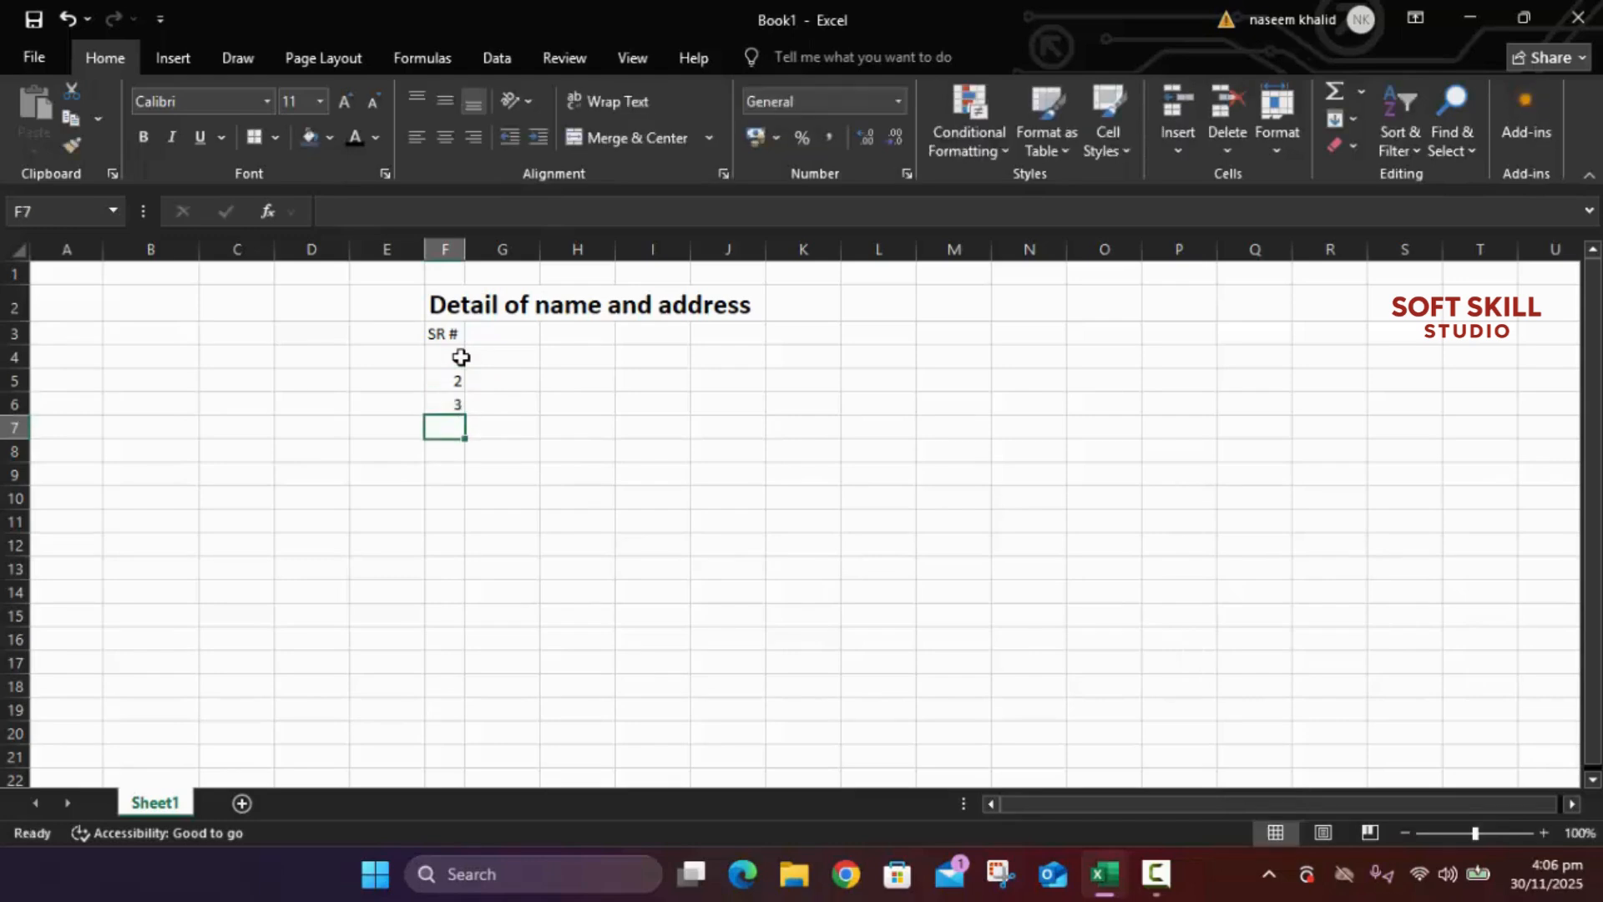
pyautogui.write('4')
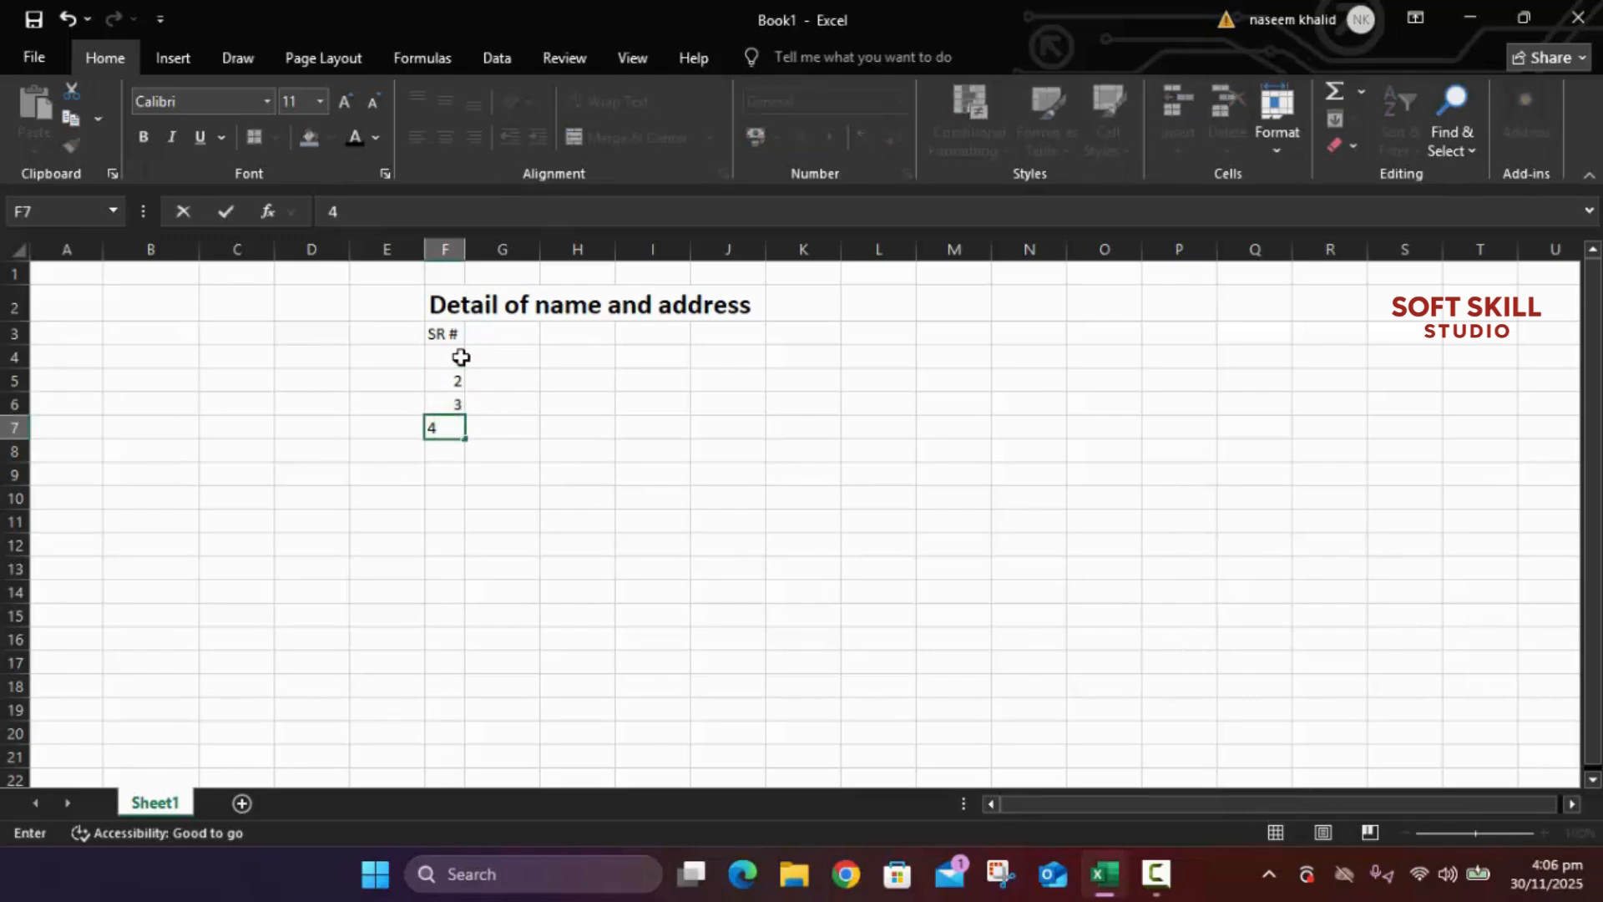
pyautogui.press('Return')
pyautogui.write('5')
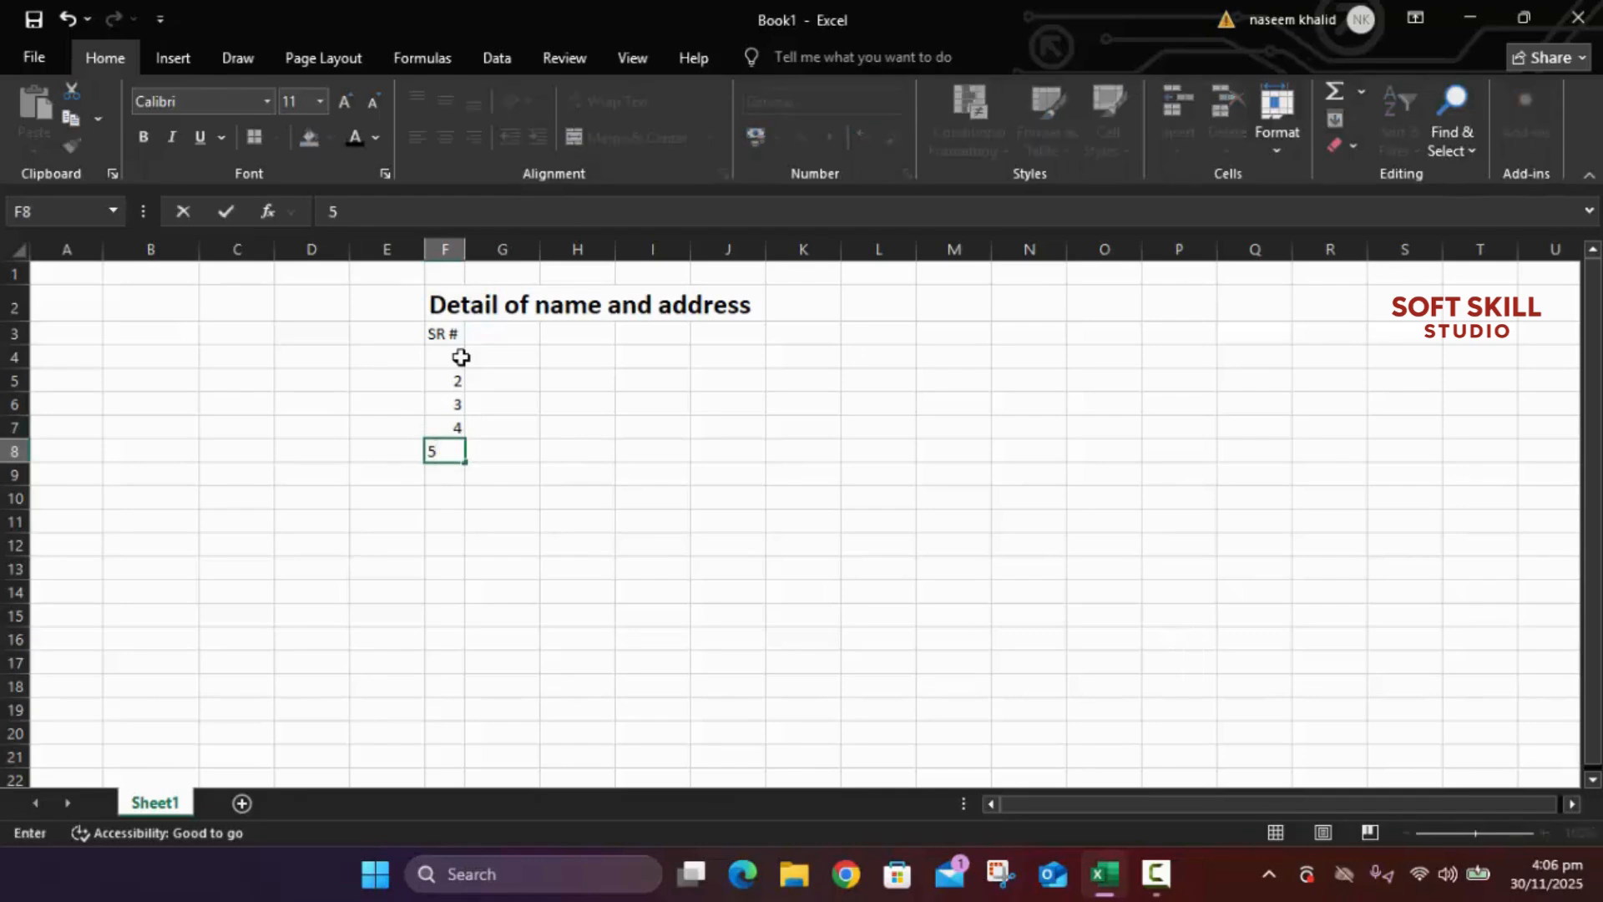
pyautogui.press('Return')
# Step: Delete serial numbers 5, 4 and 3, keeping only 1 and 2
pyautogui.press('Up')
pyautogui.press('Up')
pyautogui.press('Up')
pyautogui.press('Up')
pyautogui.press('Up')
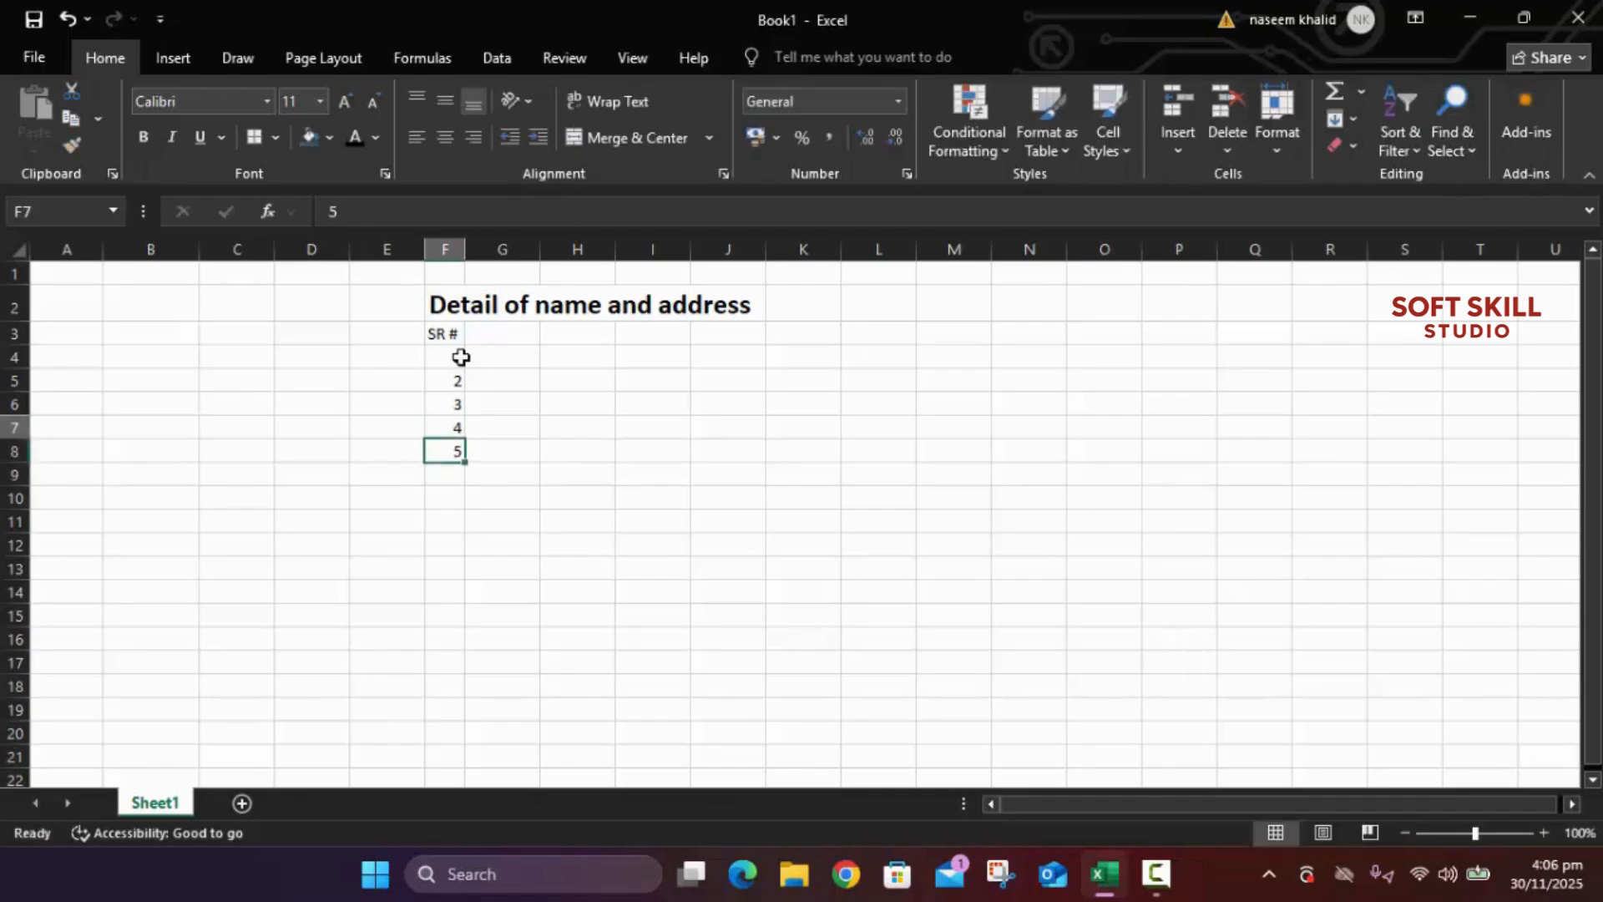
pyautogui.press('Up')
pyautogui.press('Right')
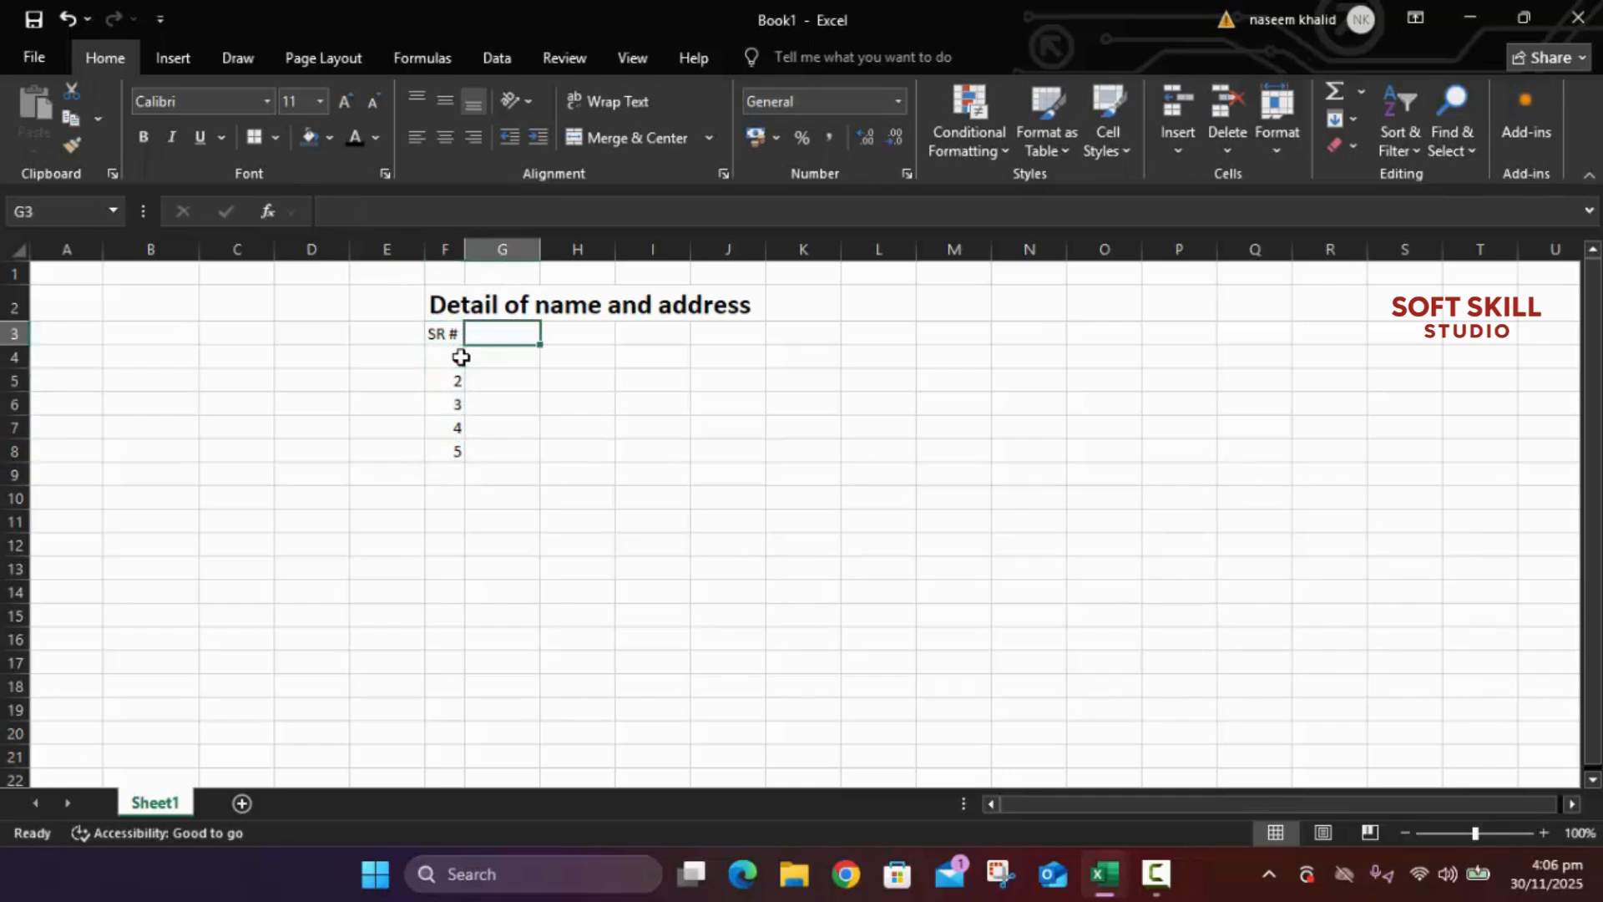
pyautogui.press('Down')
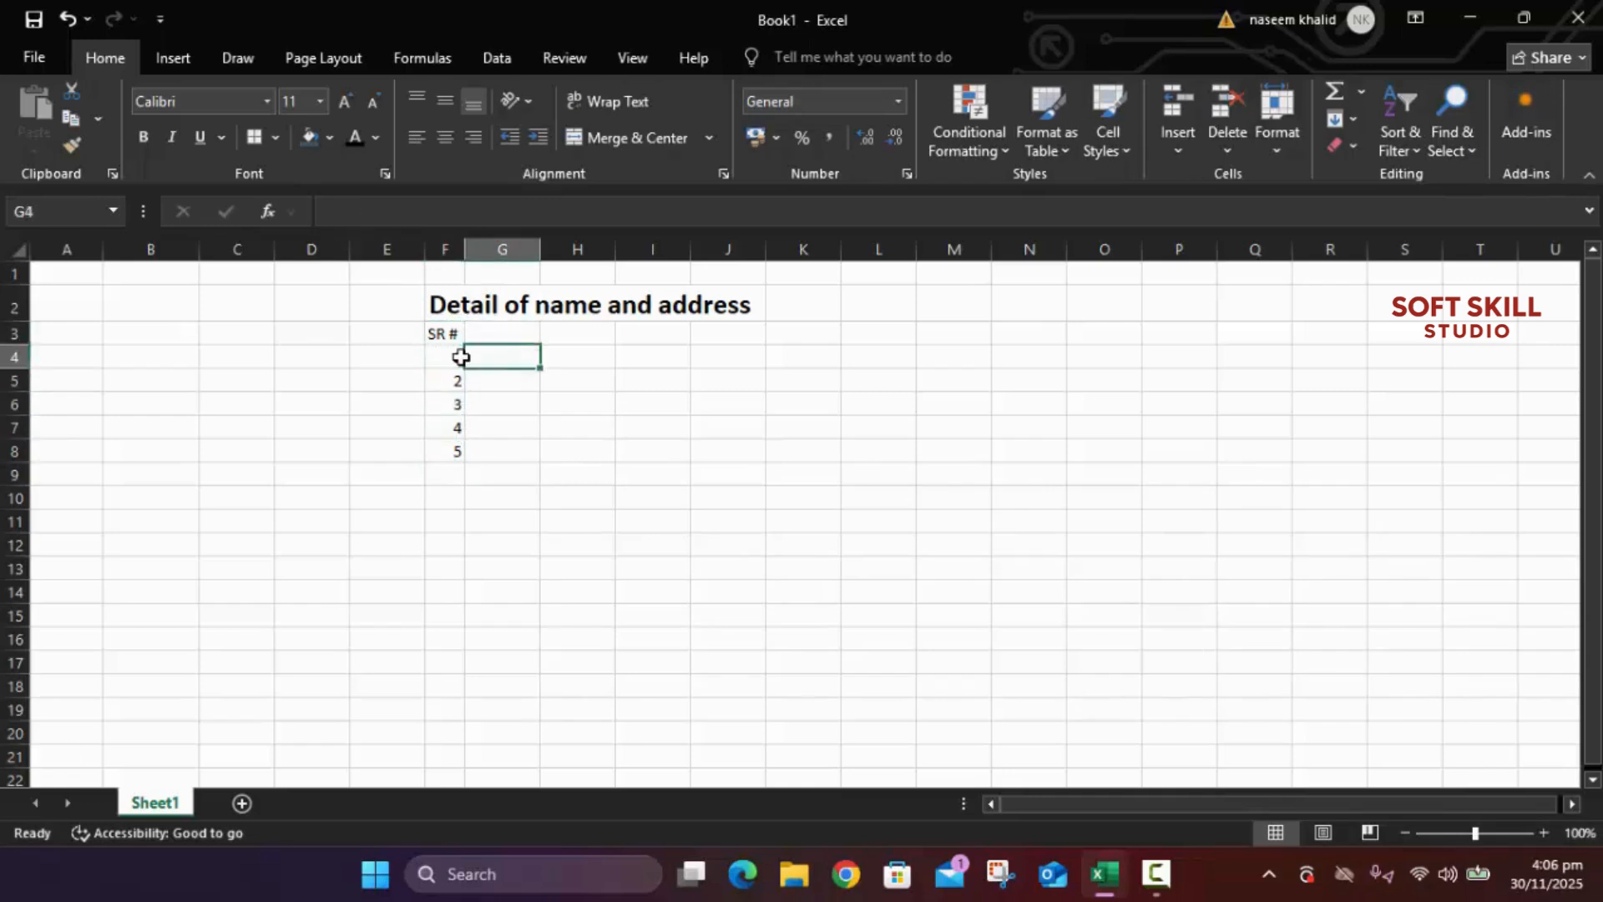
pyautogui.press('Left')
pyautogui.press('Down')
pyautogui.press('Up')
pyautogui.press('Up')
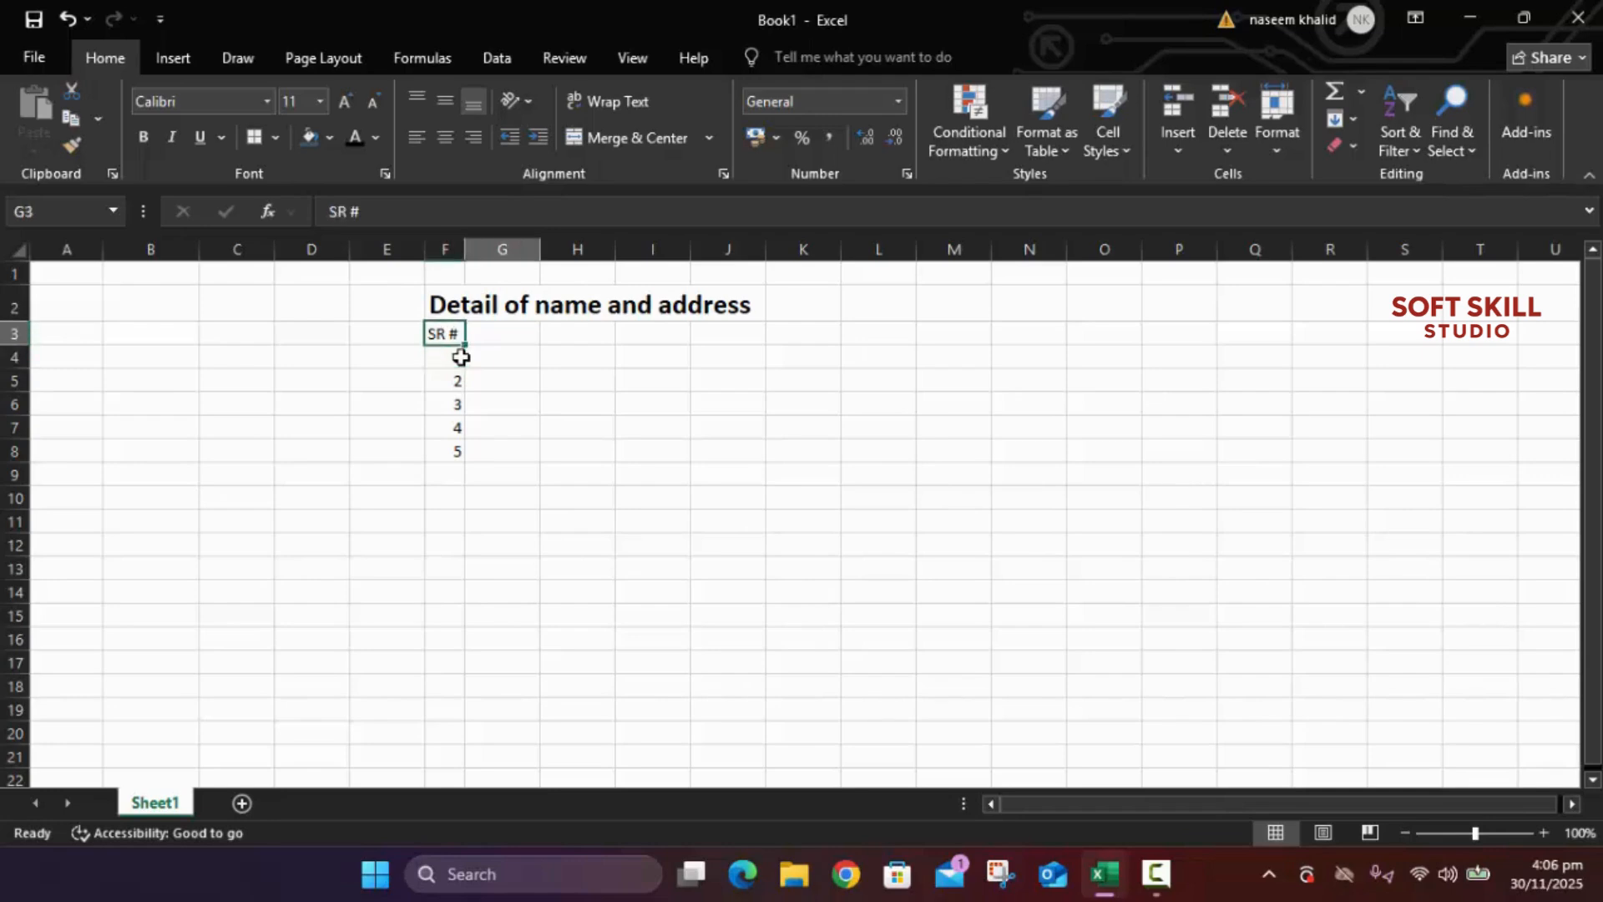
pyautogui.press('Right')
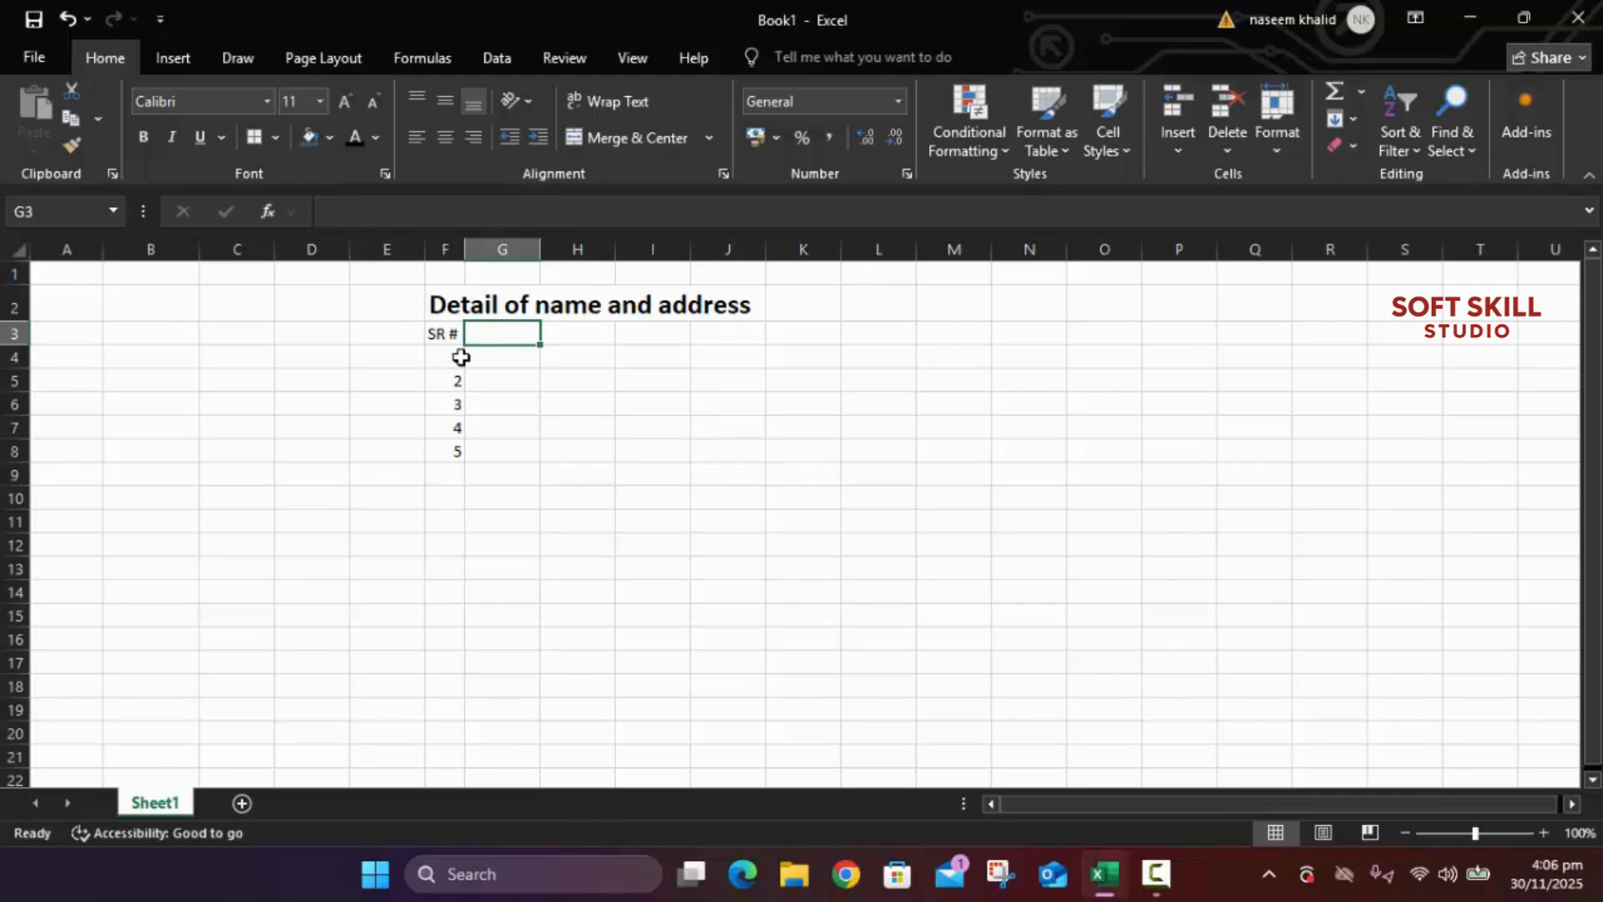
pyautogui.press('Down')
pyautogui.press('Down')
pyautogui.press('Down')
pyautogui.press('Down')
pyautogui.press('Down')
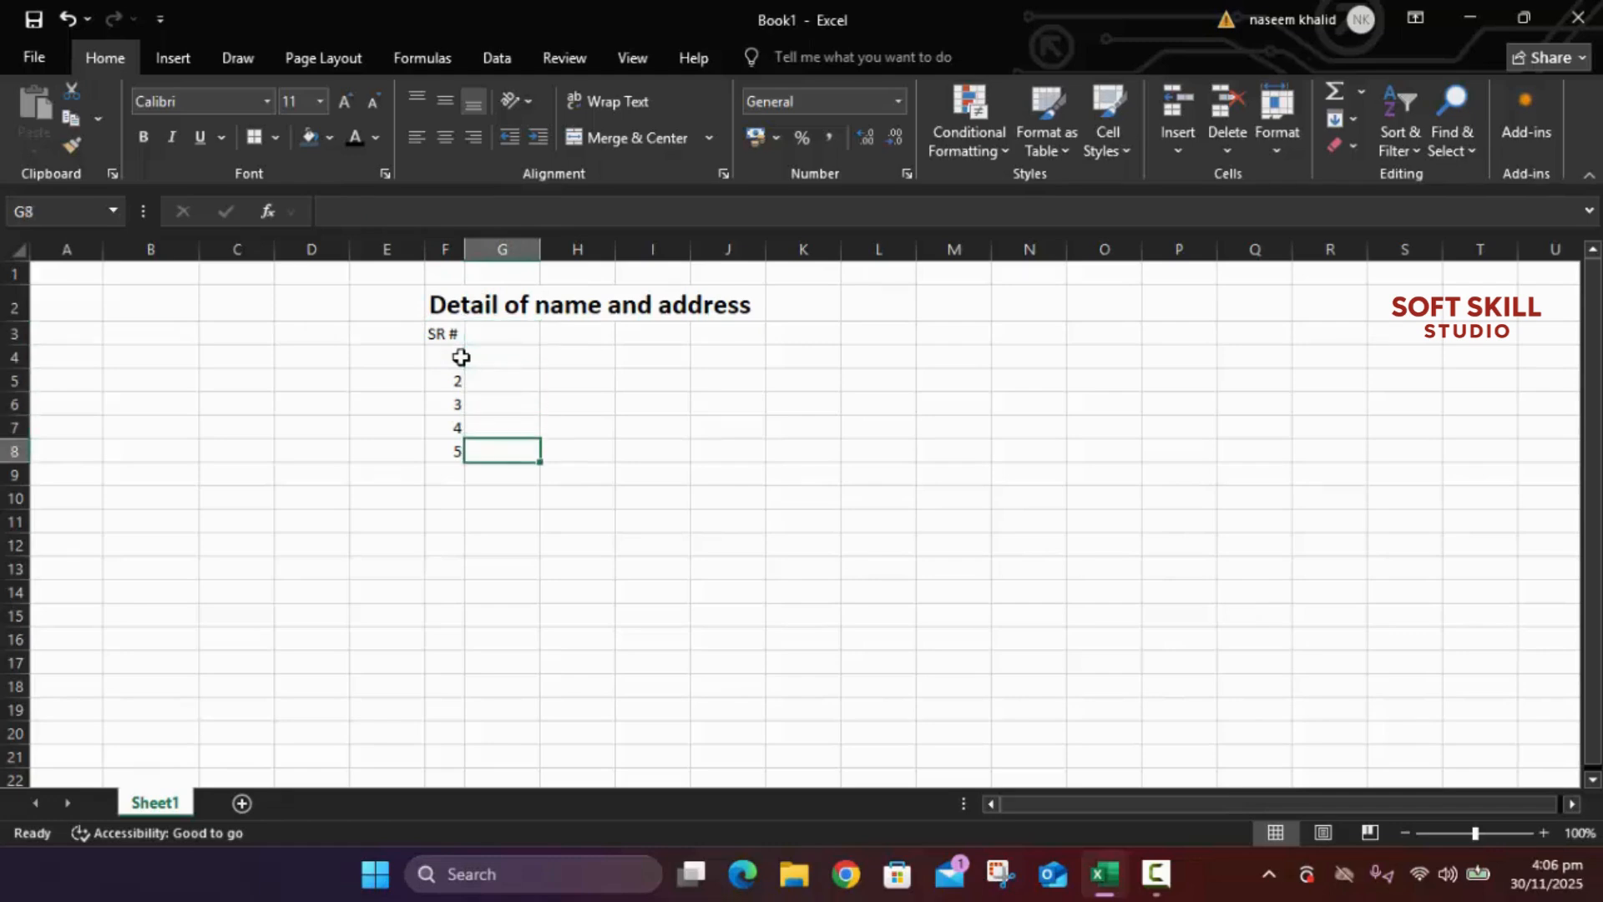
pyautogui.press('Left')
pyautogui.press('BackSpace')
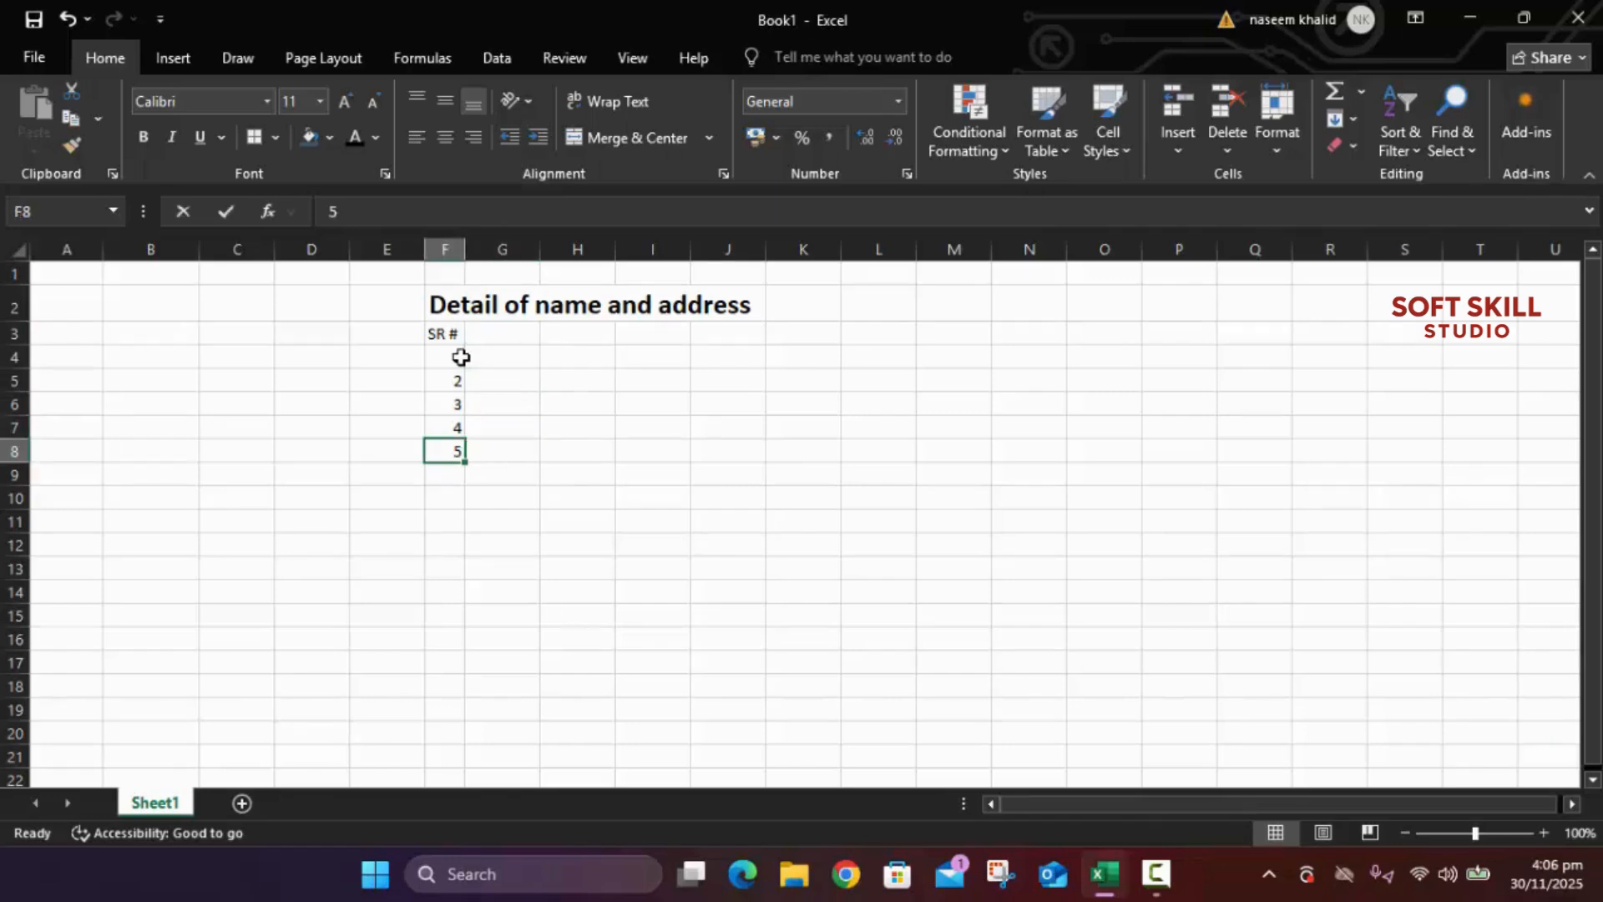
pyautogui.press('Up')
pyautogui.press('BackSpace')
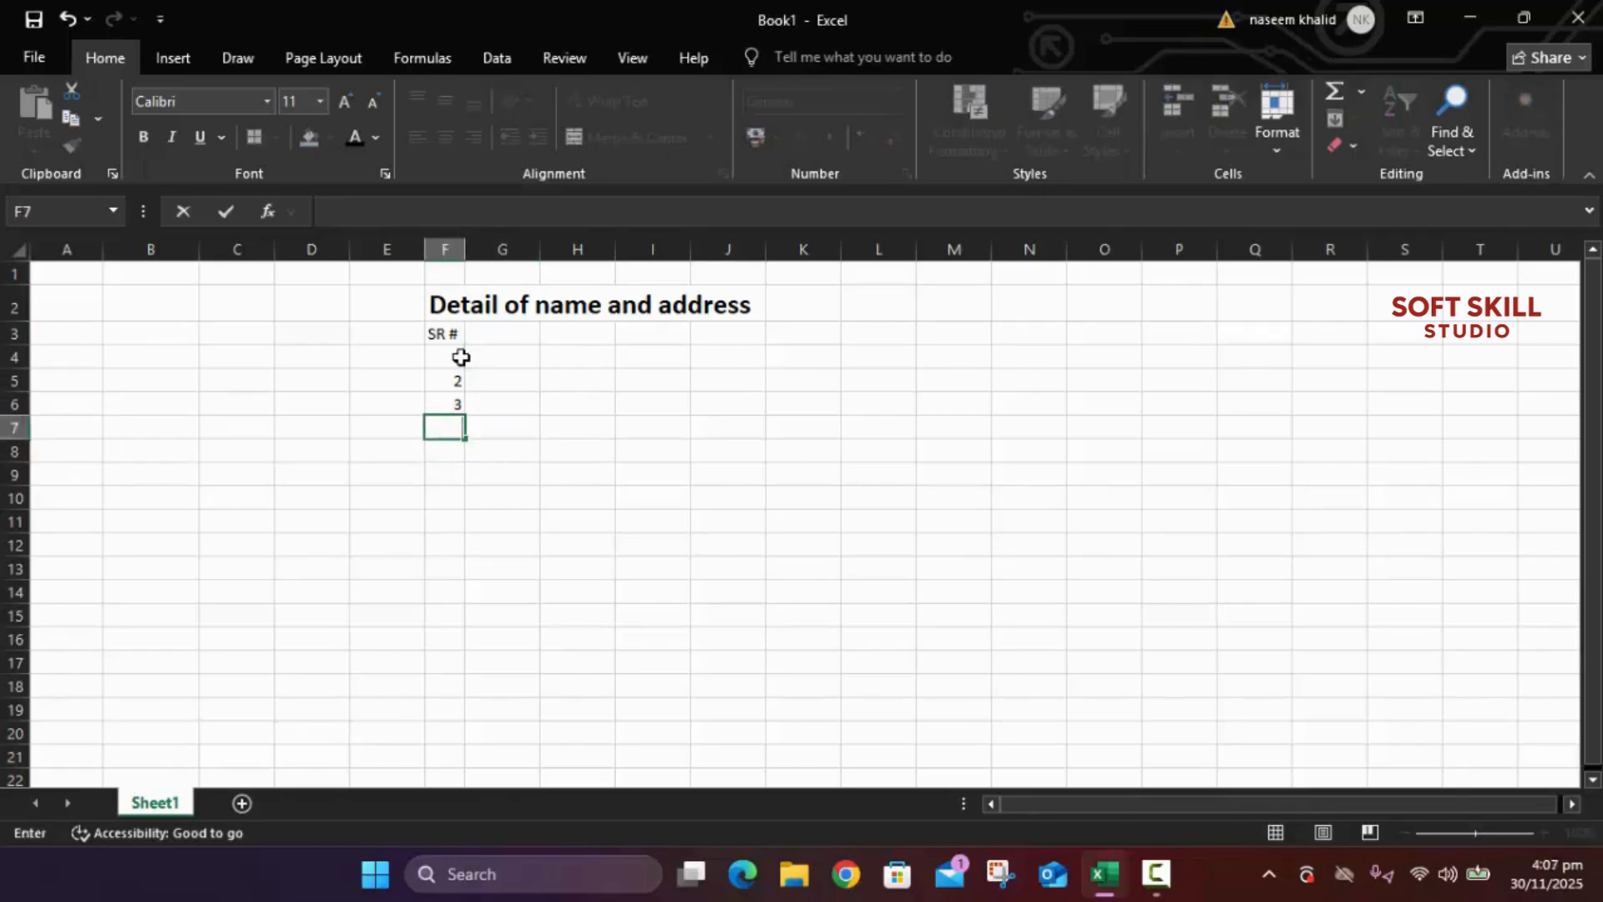
pyautogui.press('Up')
pyautogui.press('BackSpace')
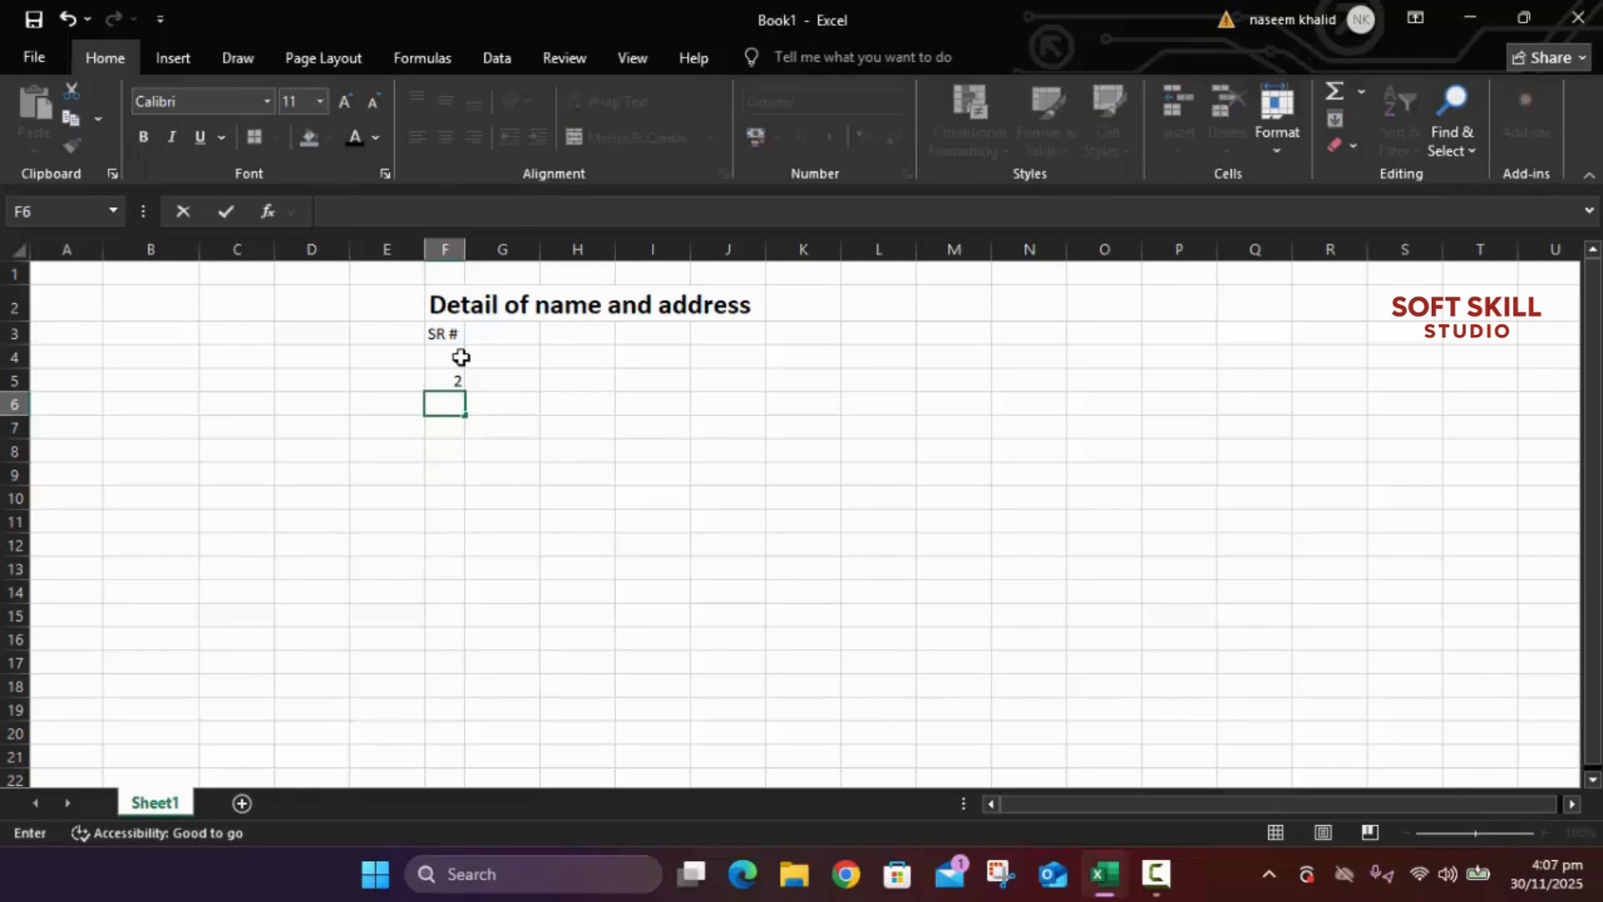
pyautogui.press('Up')
pyautogui.press('Up')
pyautogui.press('Up')
pyautogui.press('Right')
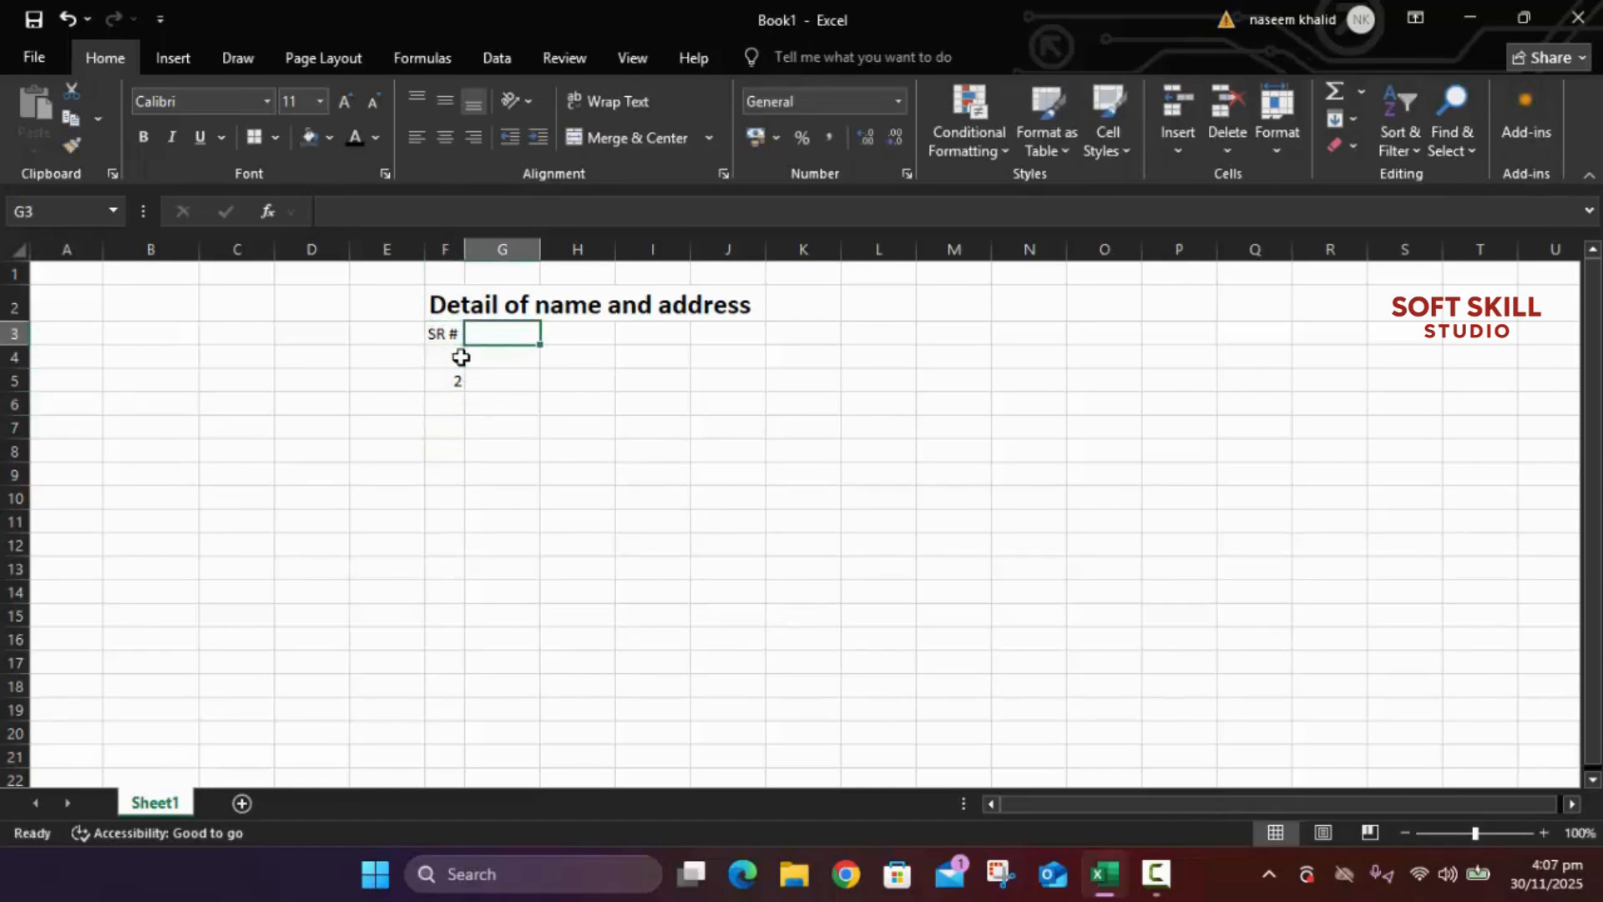
# Step: Add headers NAME in G3 and ADDRESS in H3, and enter the first person's name in G4
pyautogui.write('NAM')
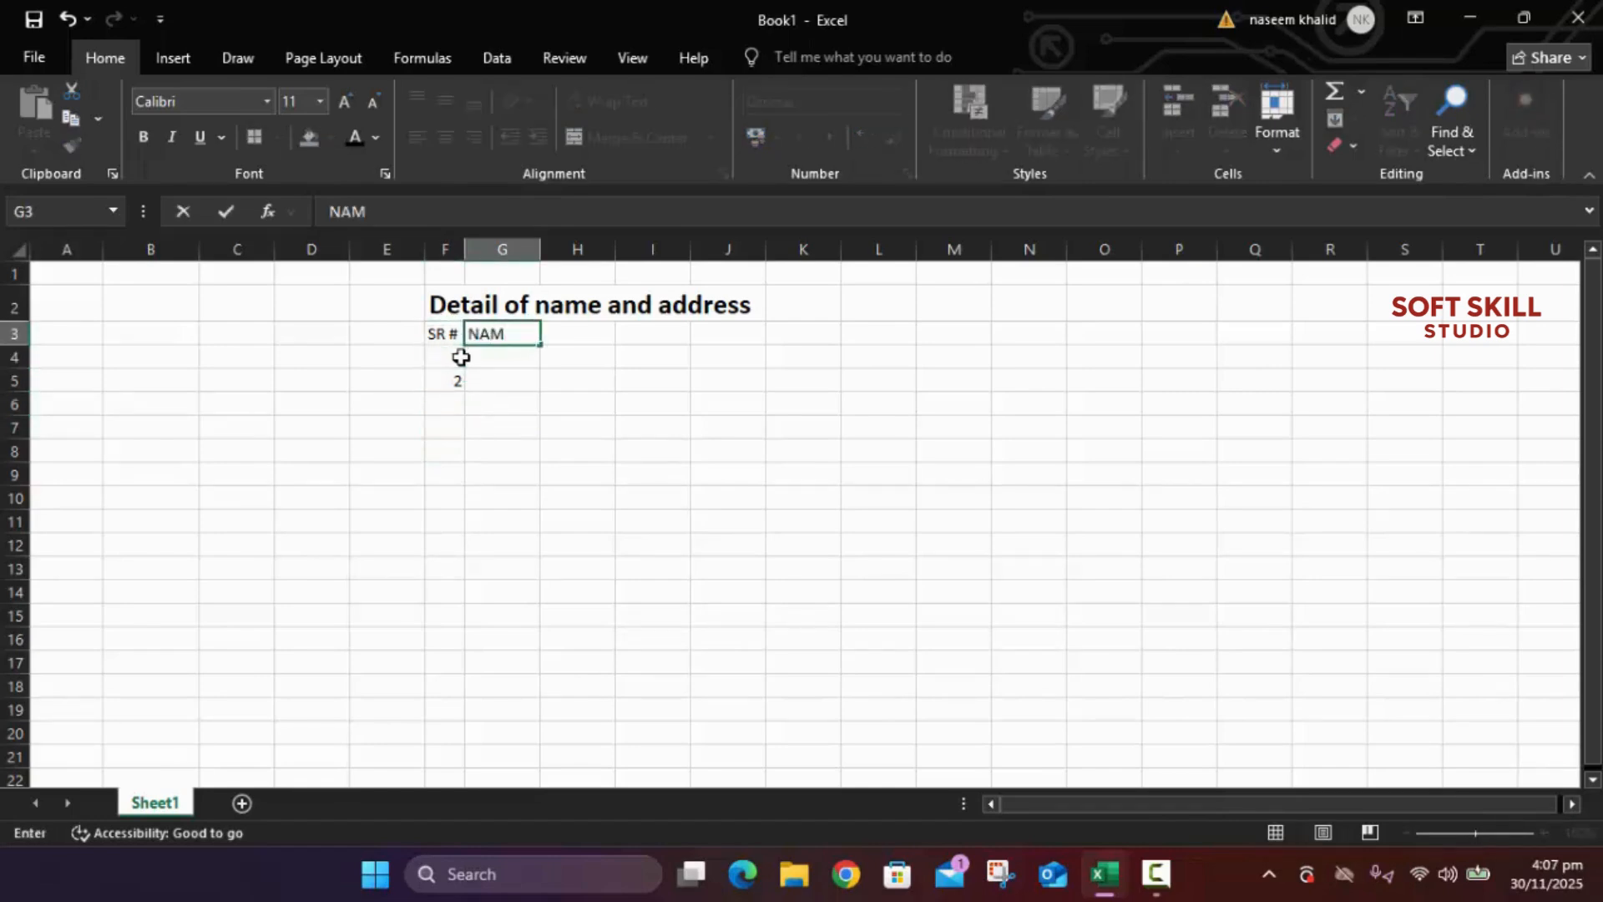
pyautogui.write('E')
pyautogui.press('Tab')
pyautogui.write('ADDRE')
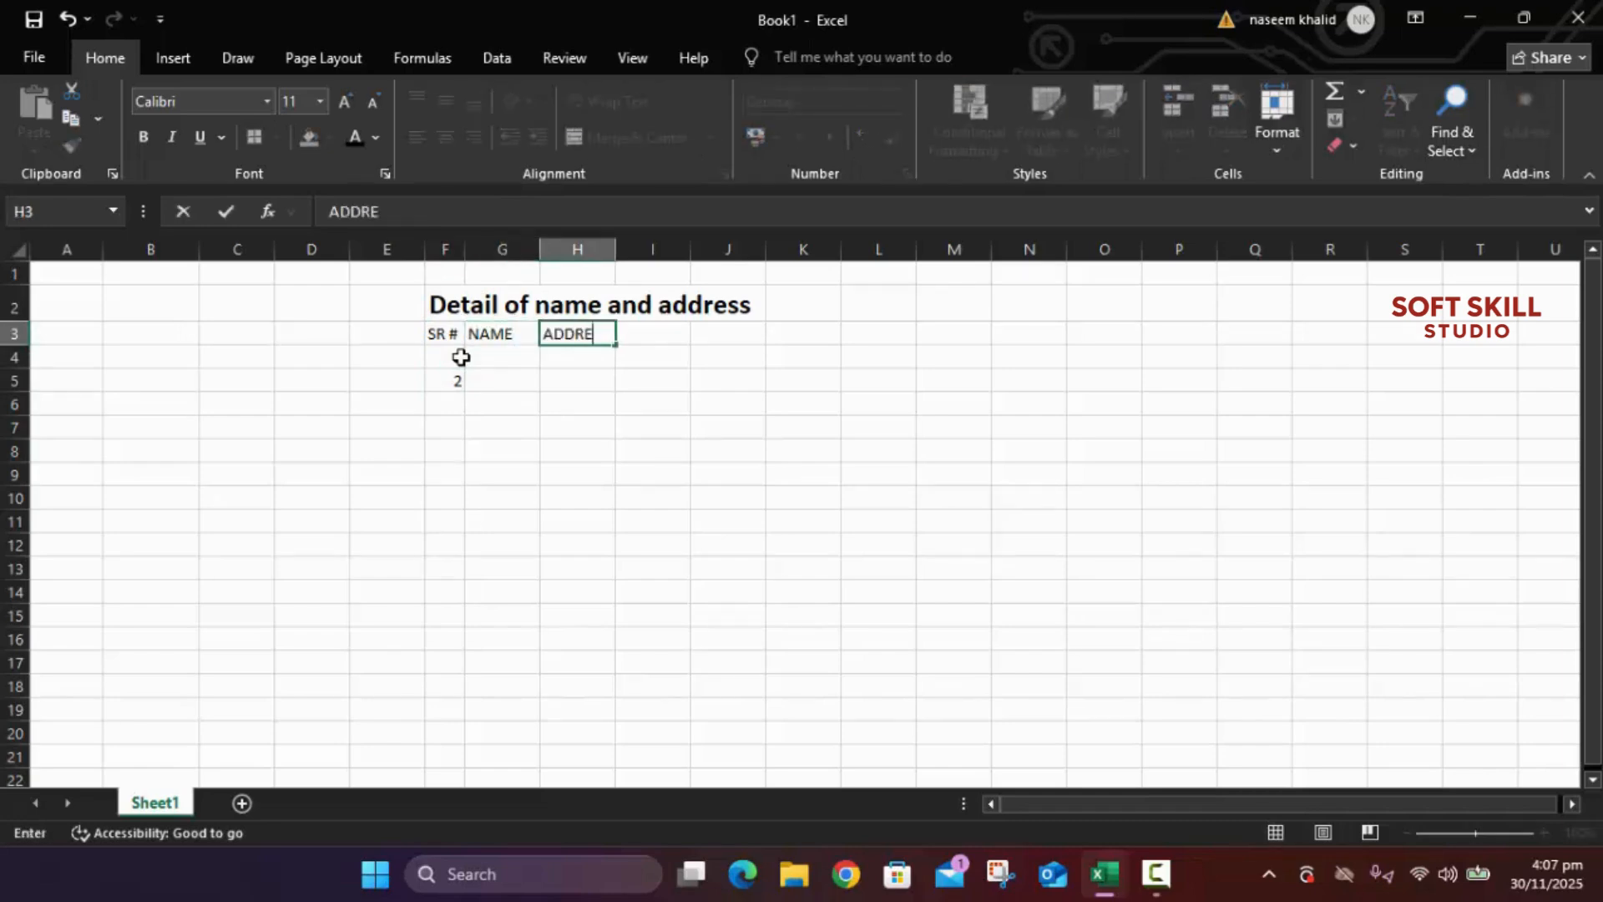
pyautogui.write('SS')
pyautogui.press('Return')
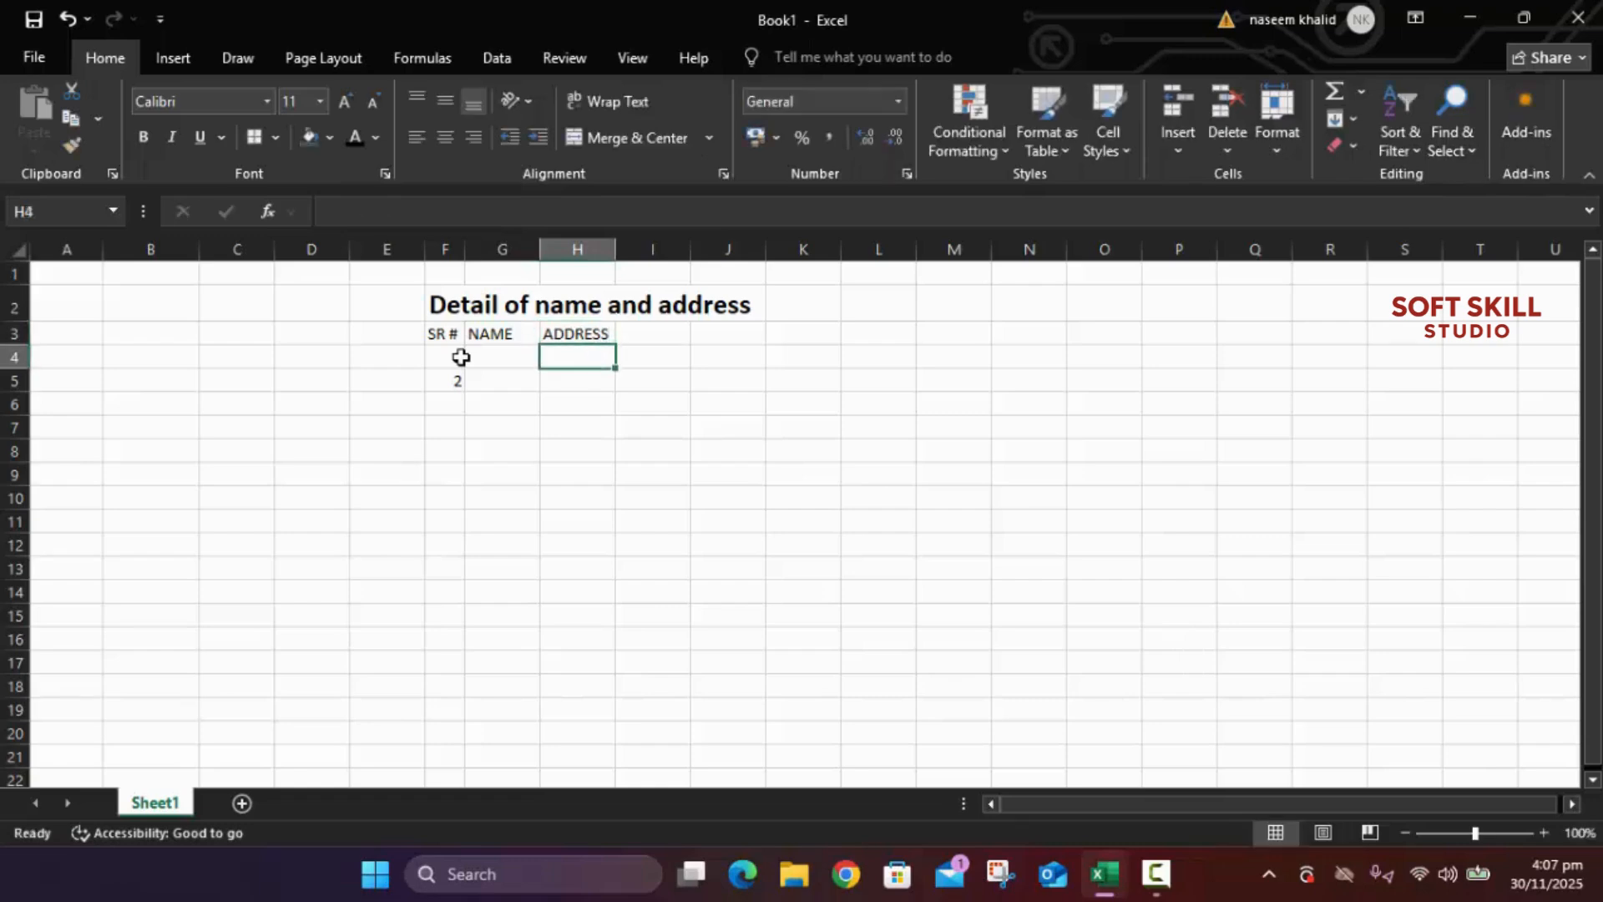
pyautogui.write('ALI')
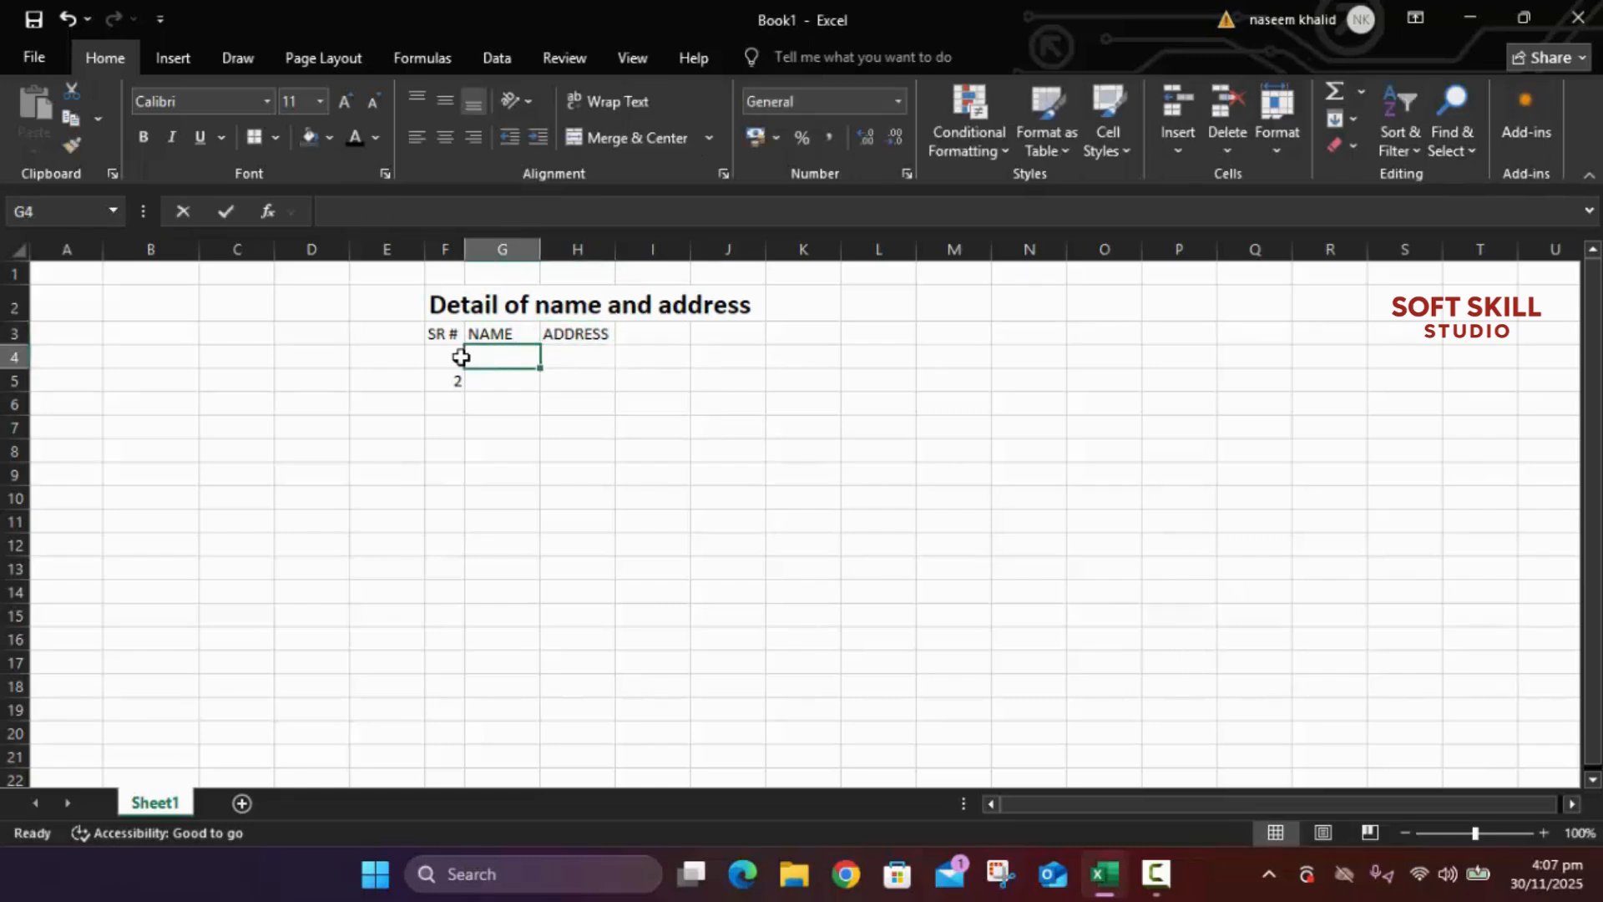
pyautogui.press('Return')
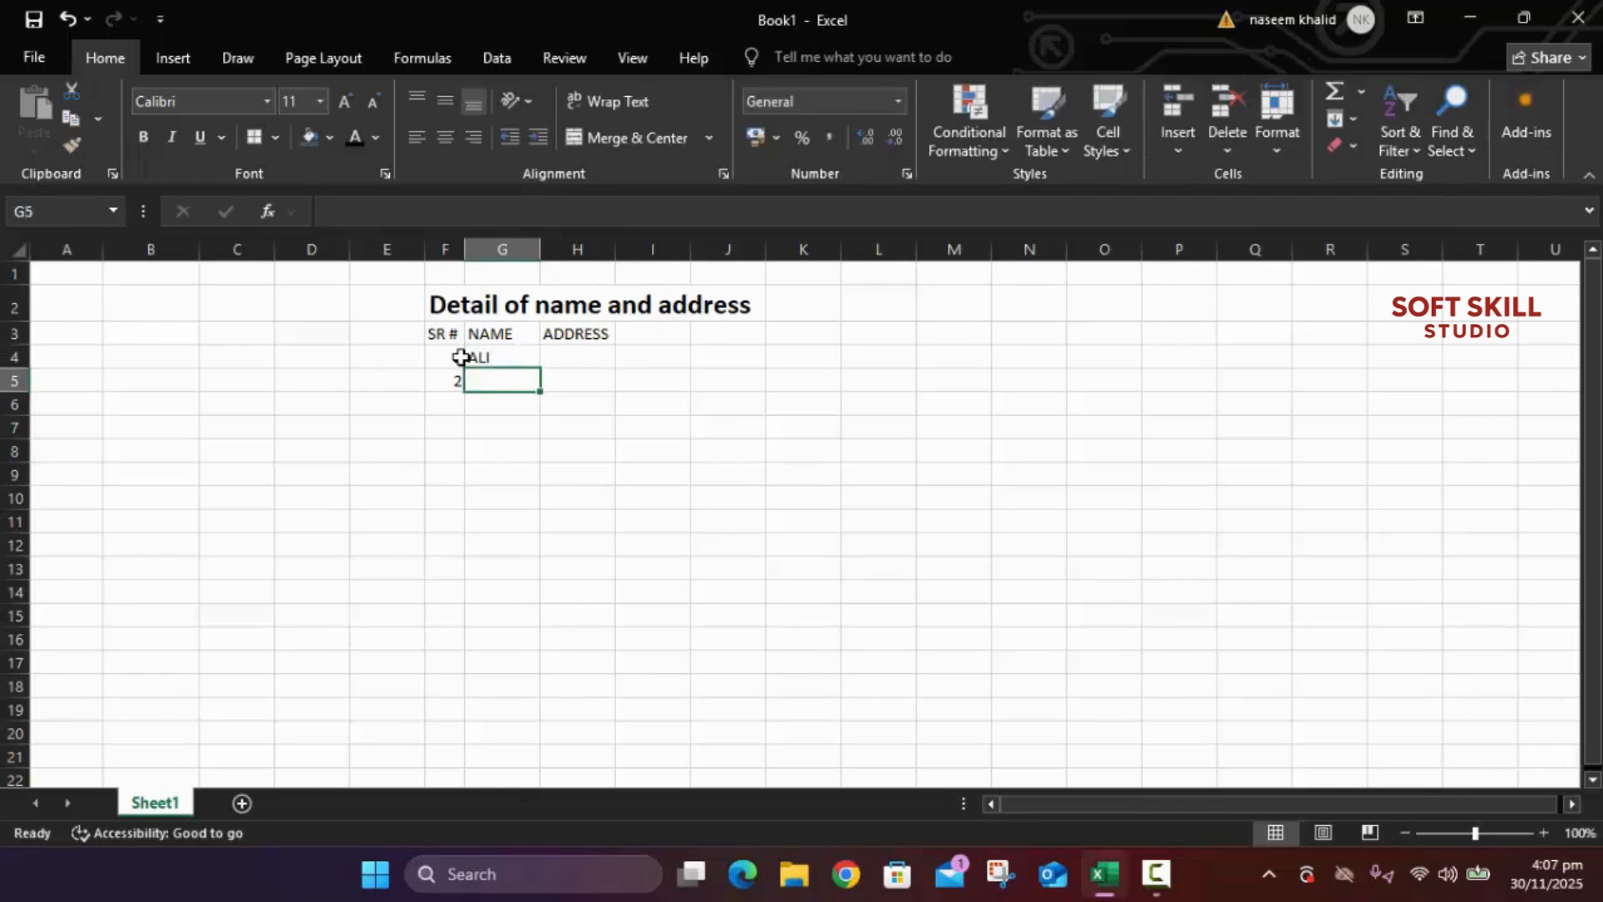
# Step: Enter the second person's name in G5 and an e-mail address in each of H4 and H5
pyautogui.write('ALI')
pyautogui.press('Up')
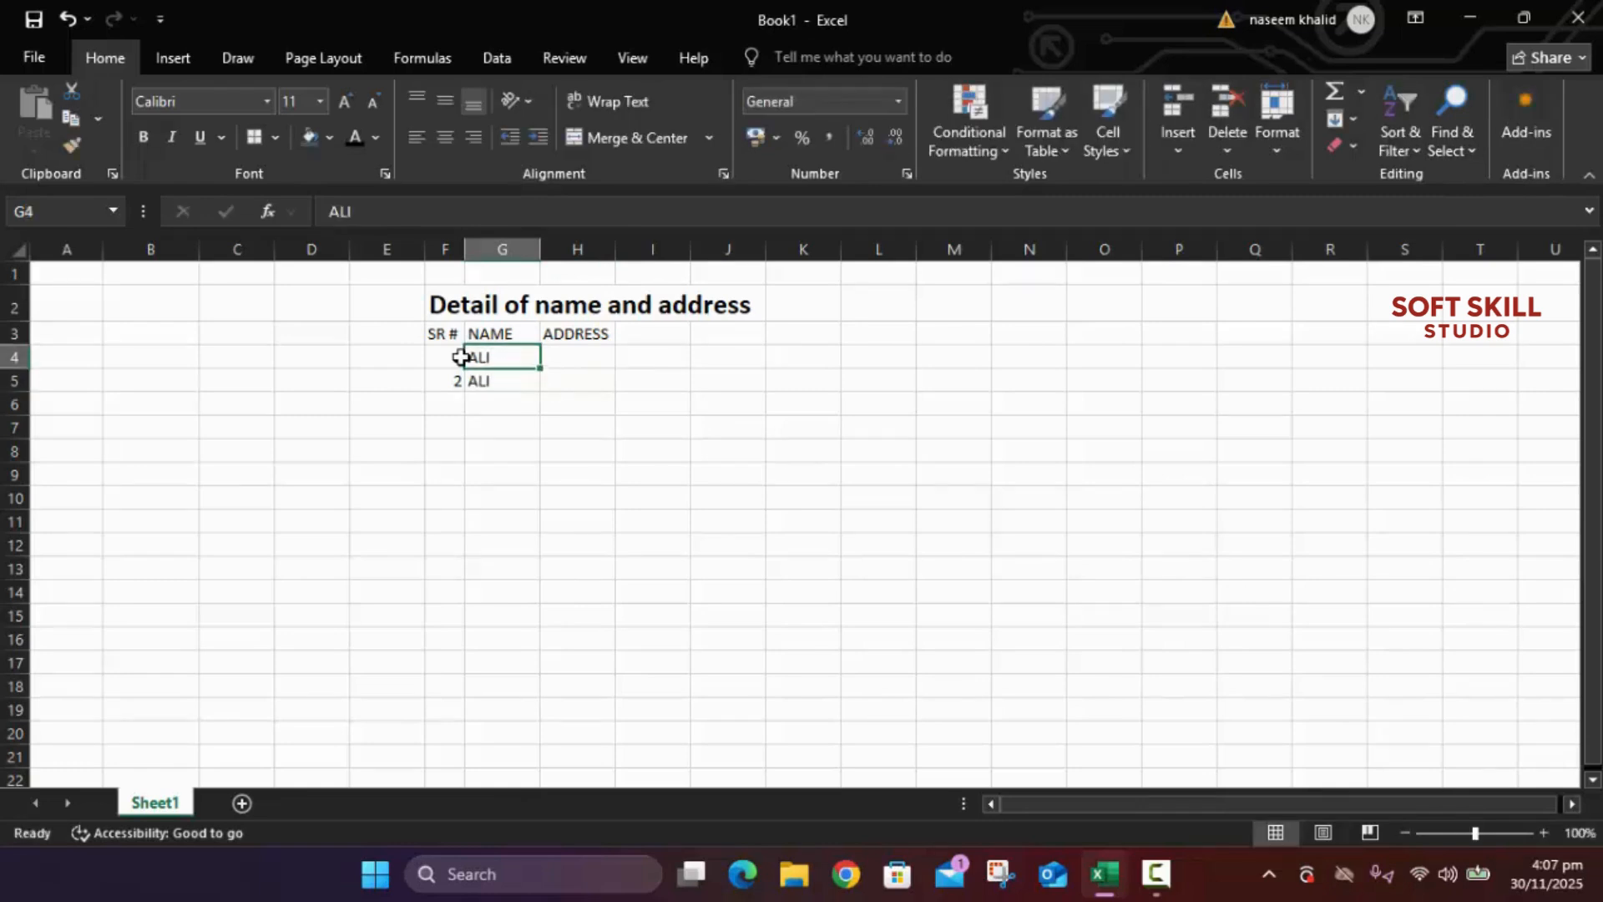
pyautogui.press('Right')
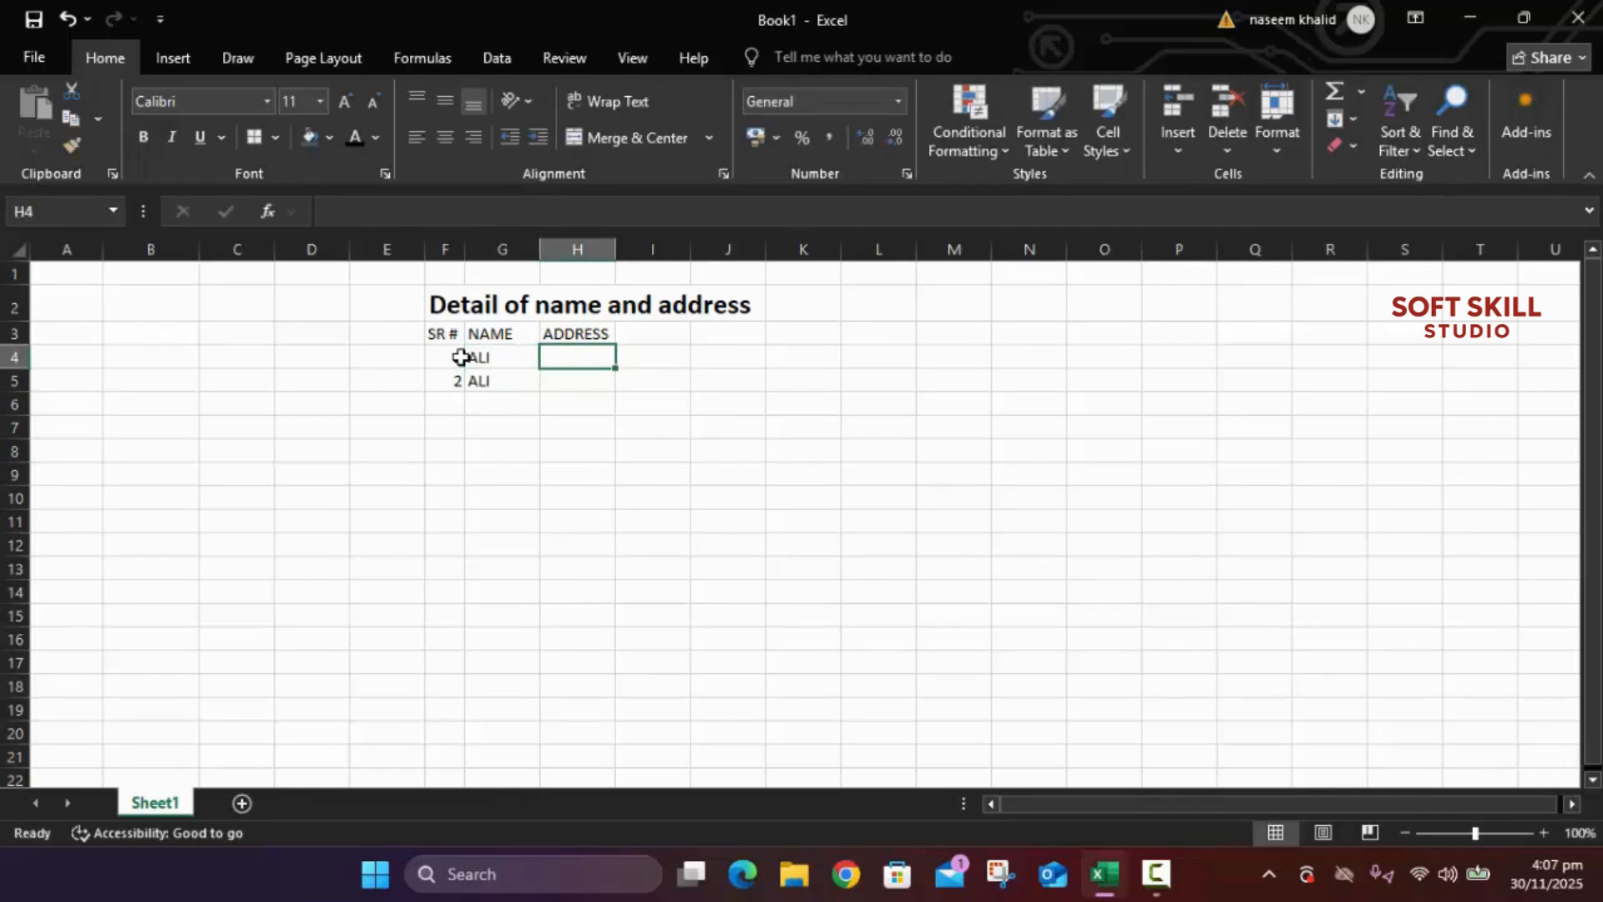
pyautogui.write('A4')
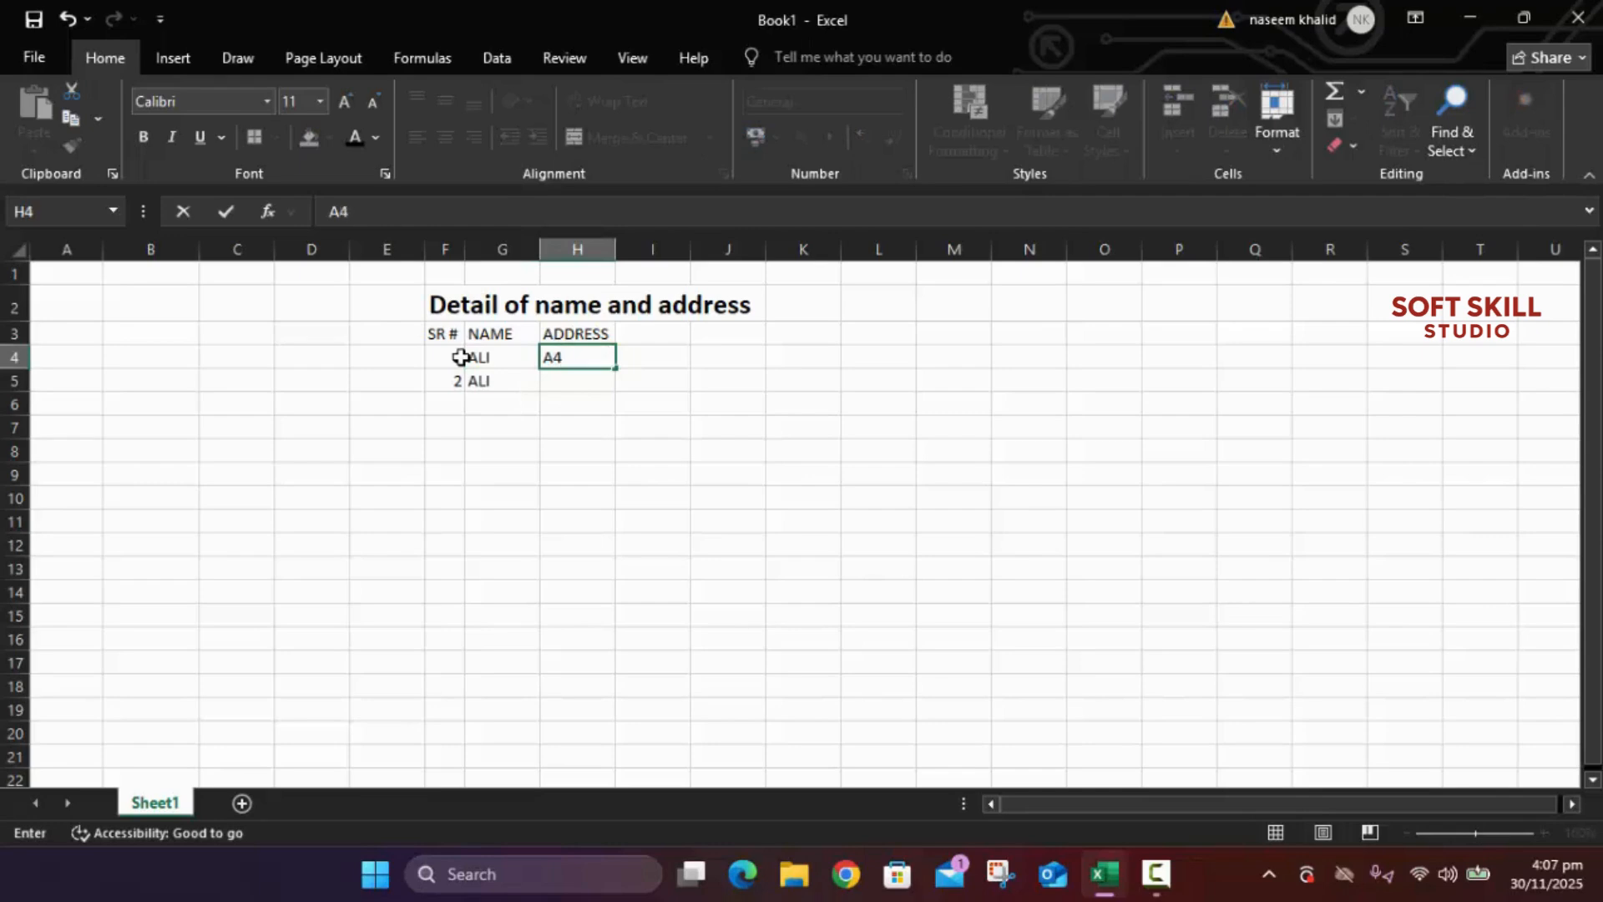
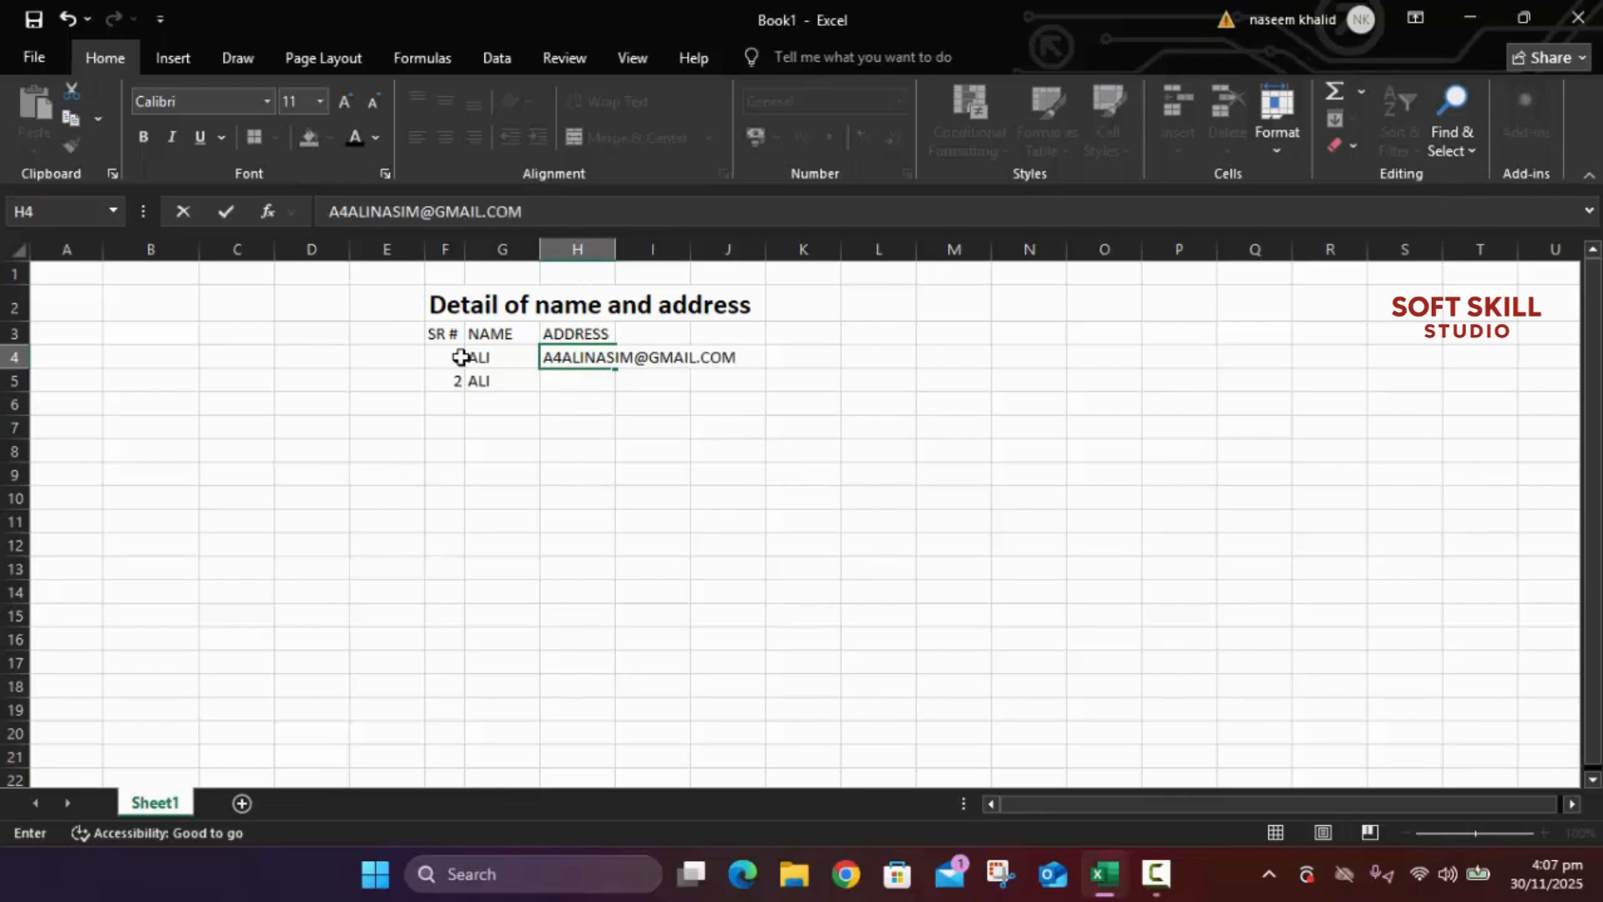
pyautogui.press('Return')
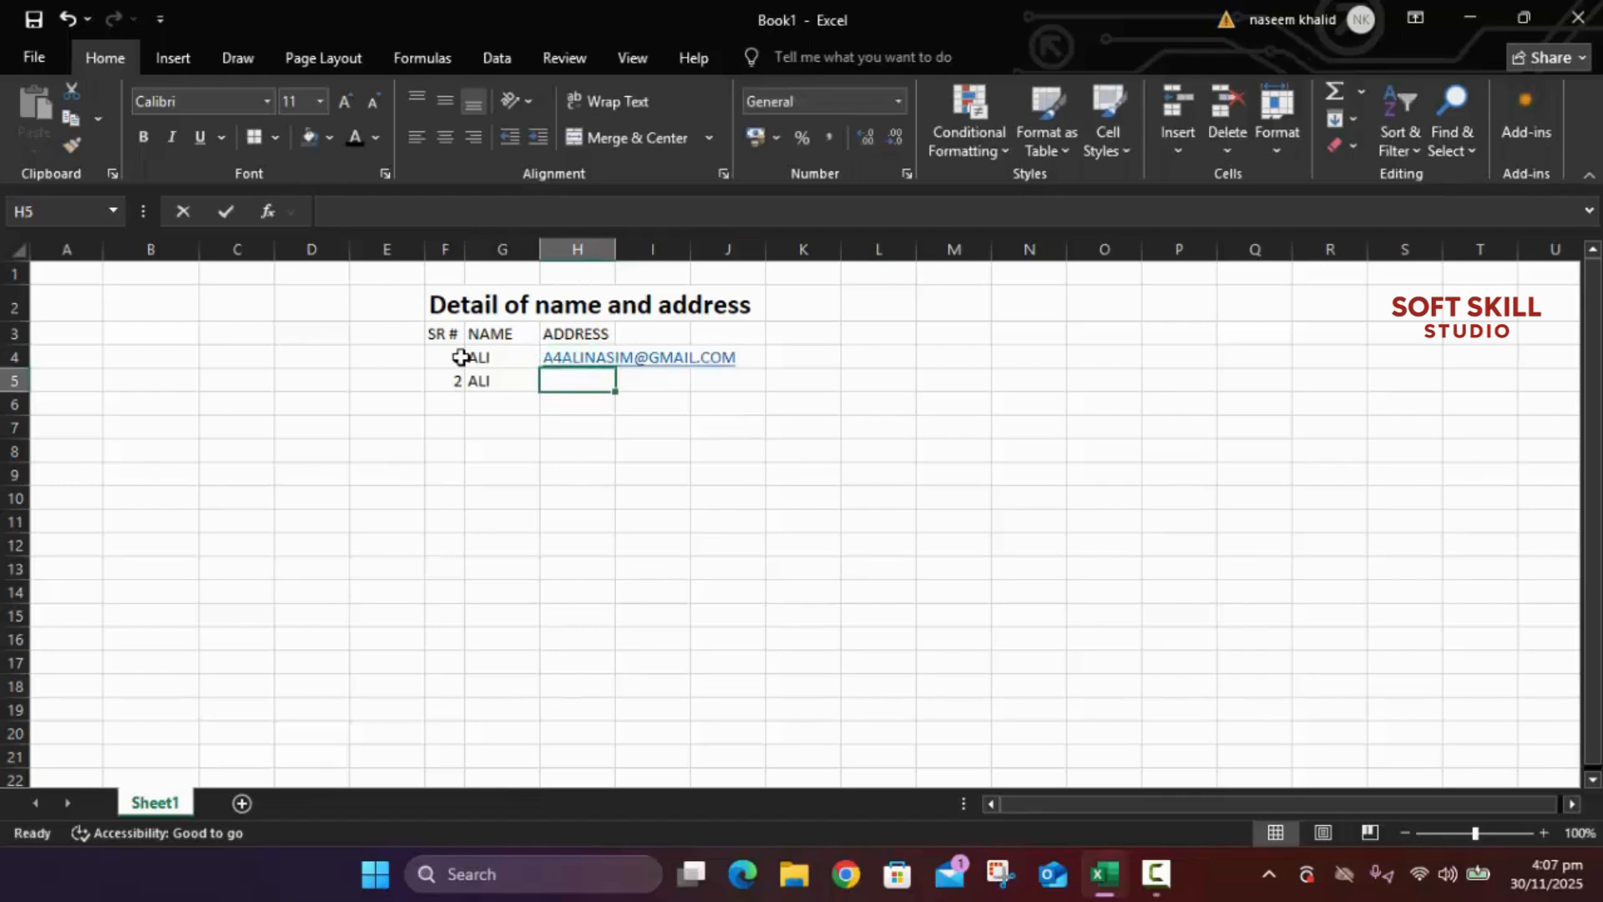
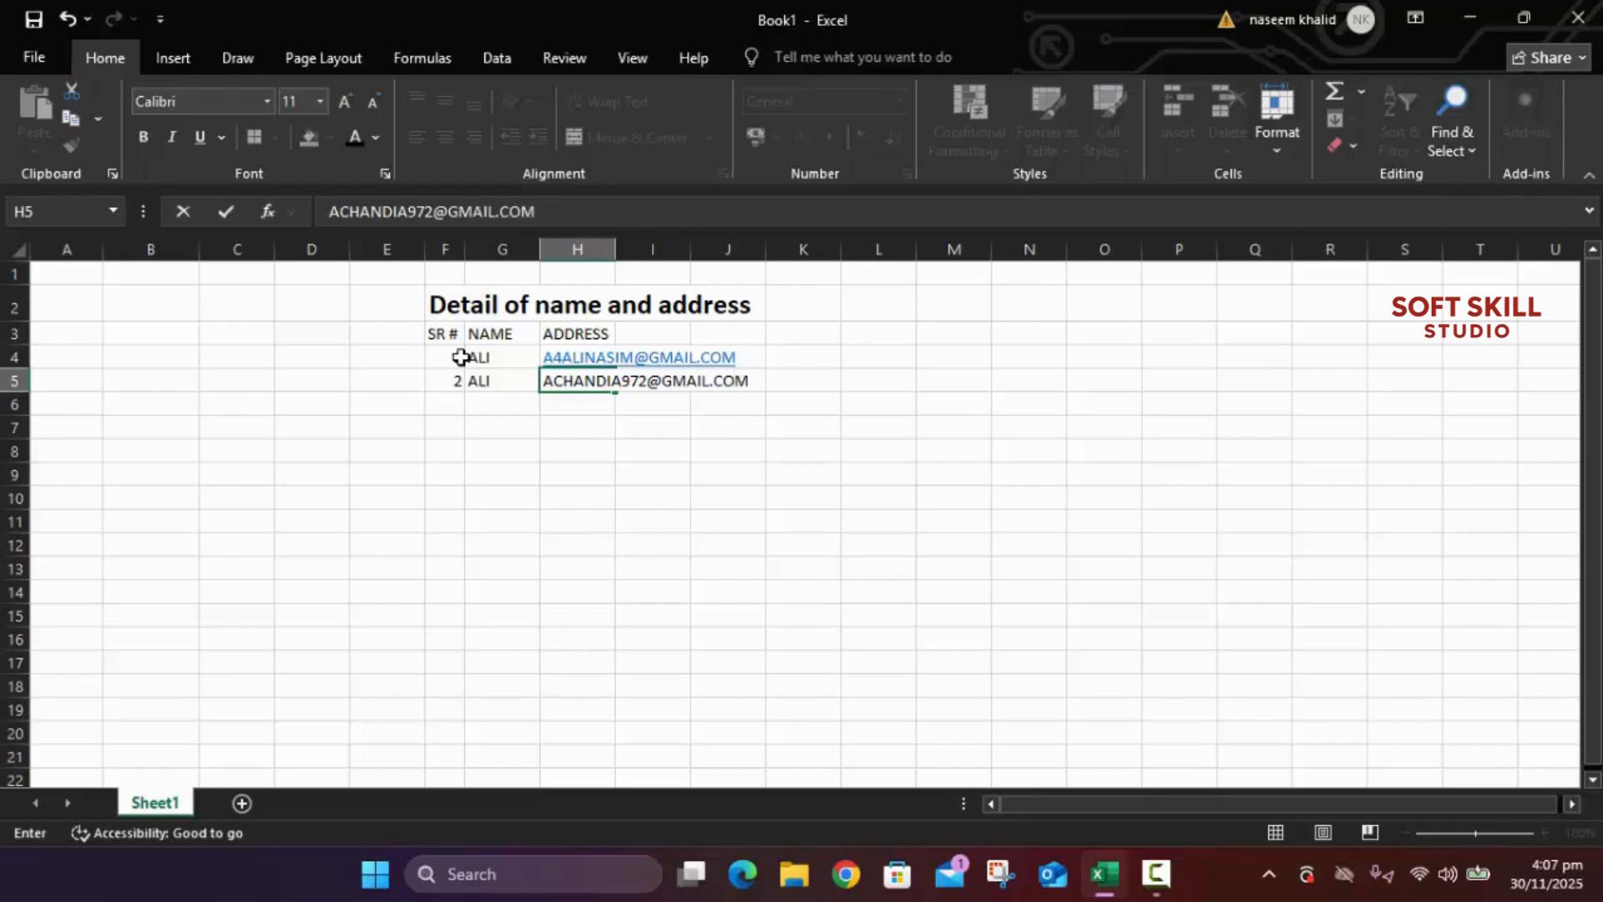
pyautogui.press('Return')
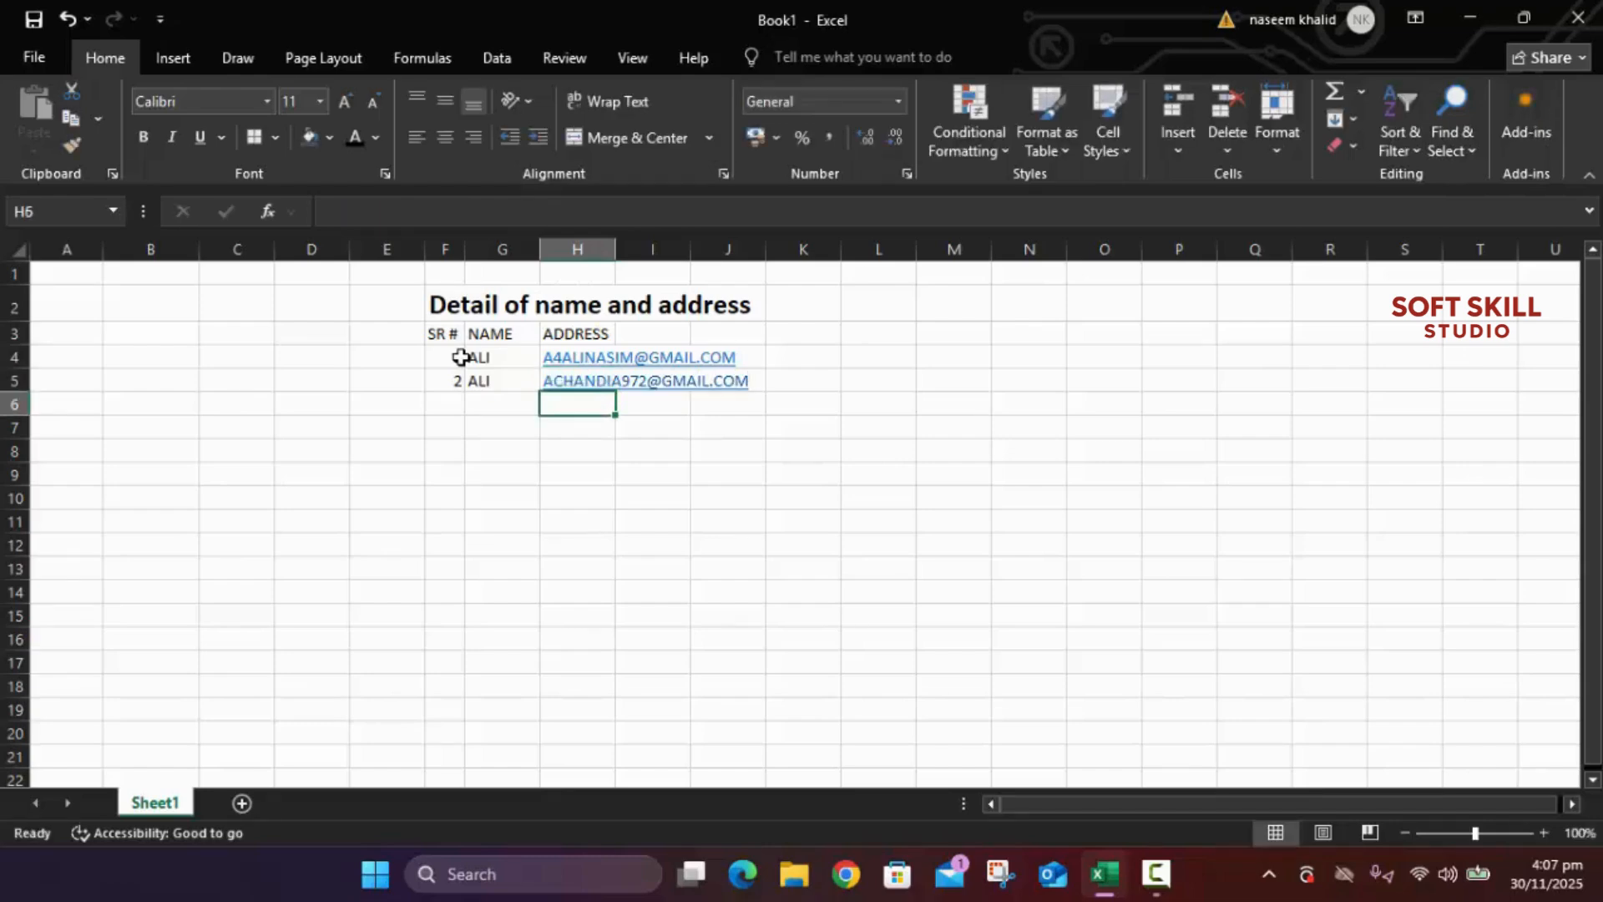
pyautogui.press('Up')
pyautogui.press('Up')
pyautogui.press('Up')
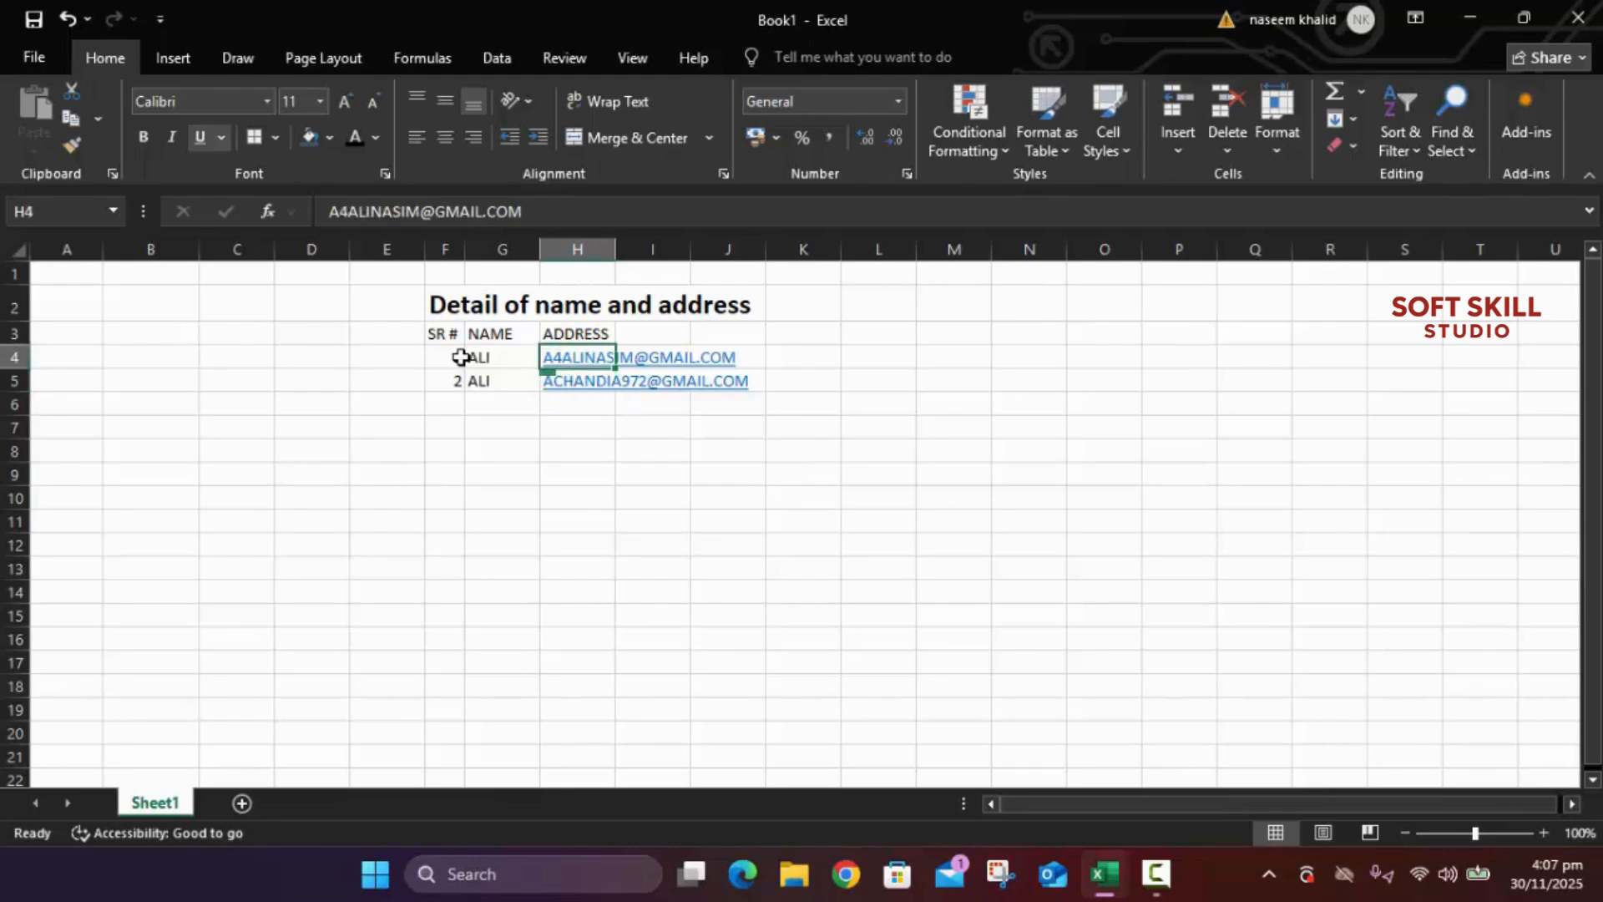
pyautogui.press('Left')
pyautogui.press('Left')
pyautogui.press('Left')
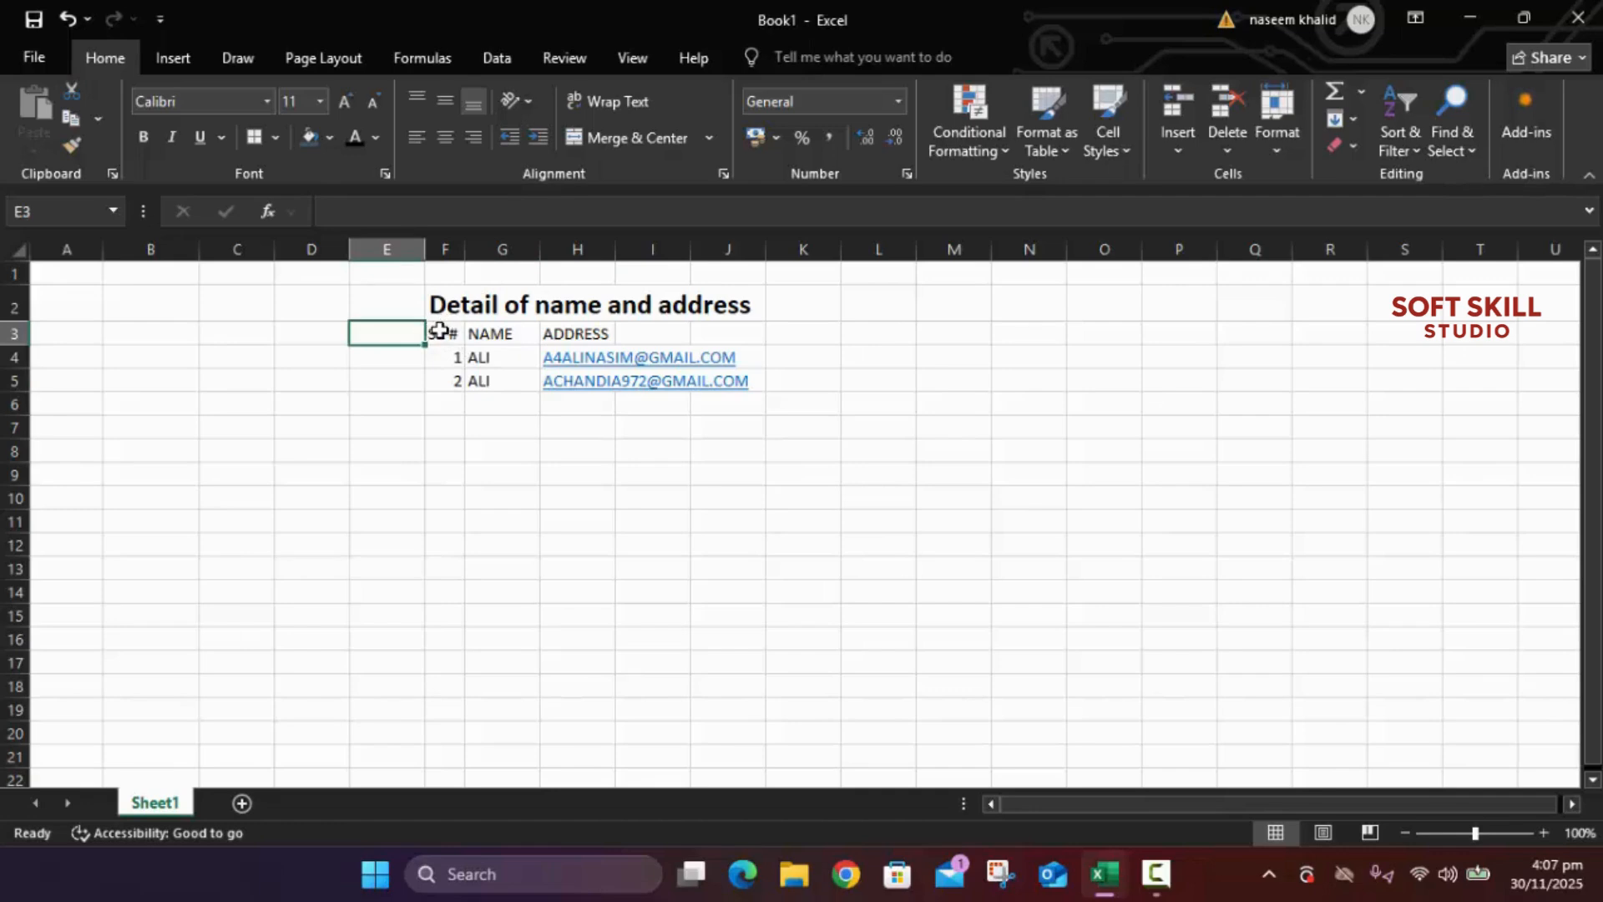
# Step: Widen column H to 25.43 so both e-mail addresses fit
pyautogui.moveTo(441, 332); pyautogui.dragTo(767, 384)
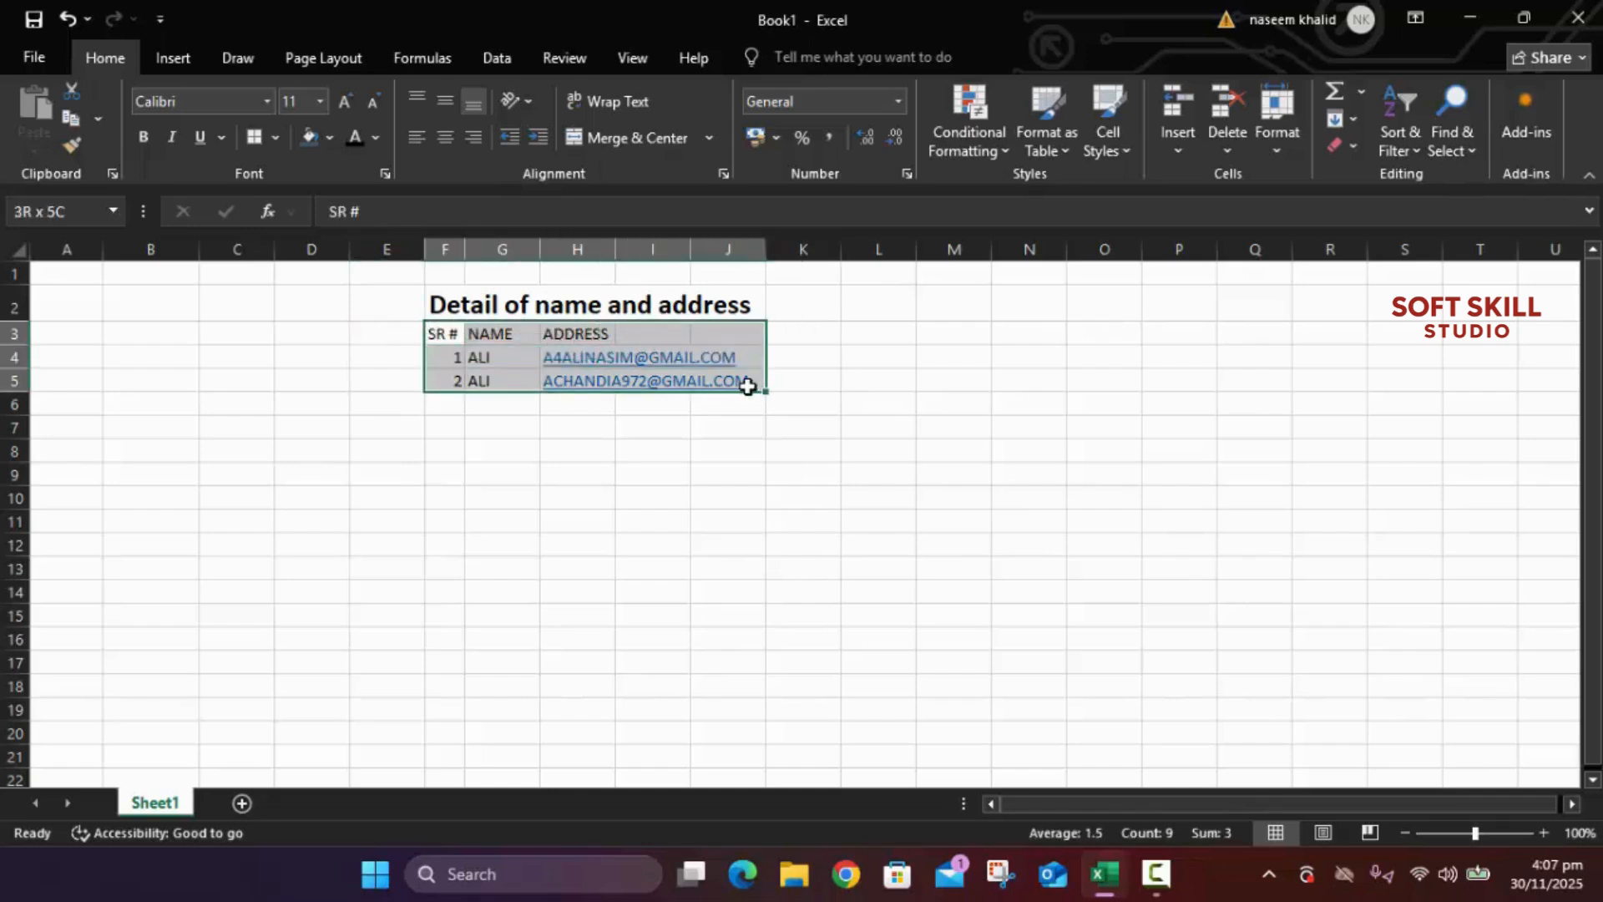
pyautogui.moveTo(747, 386); pyautogui.dragTo(746, 383)
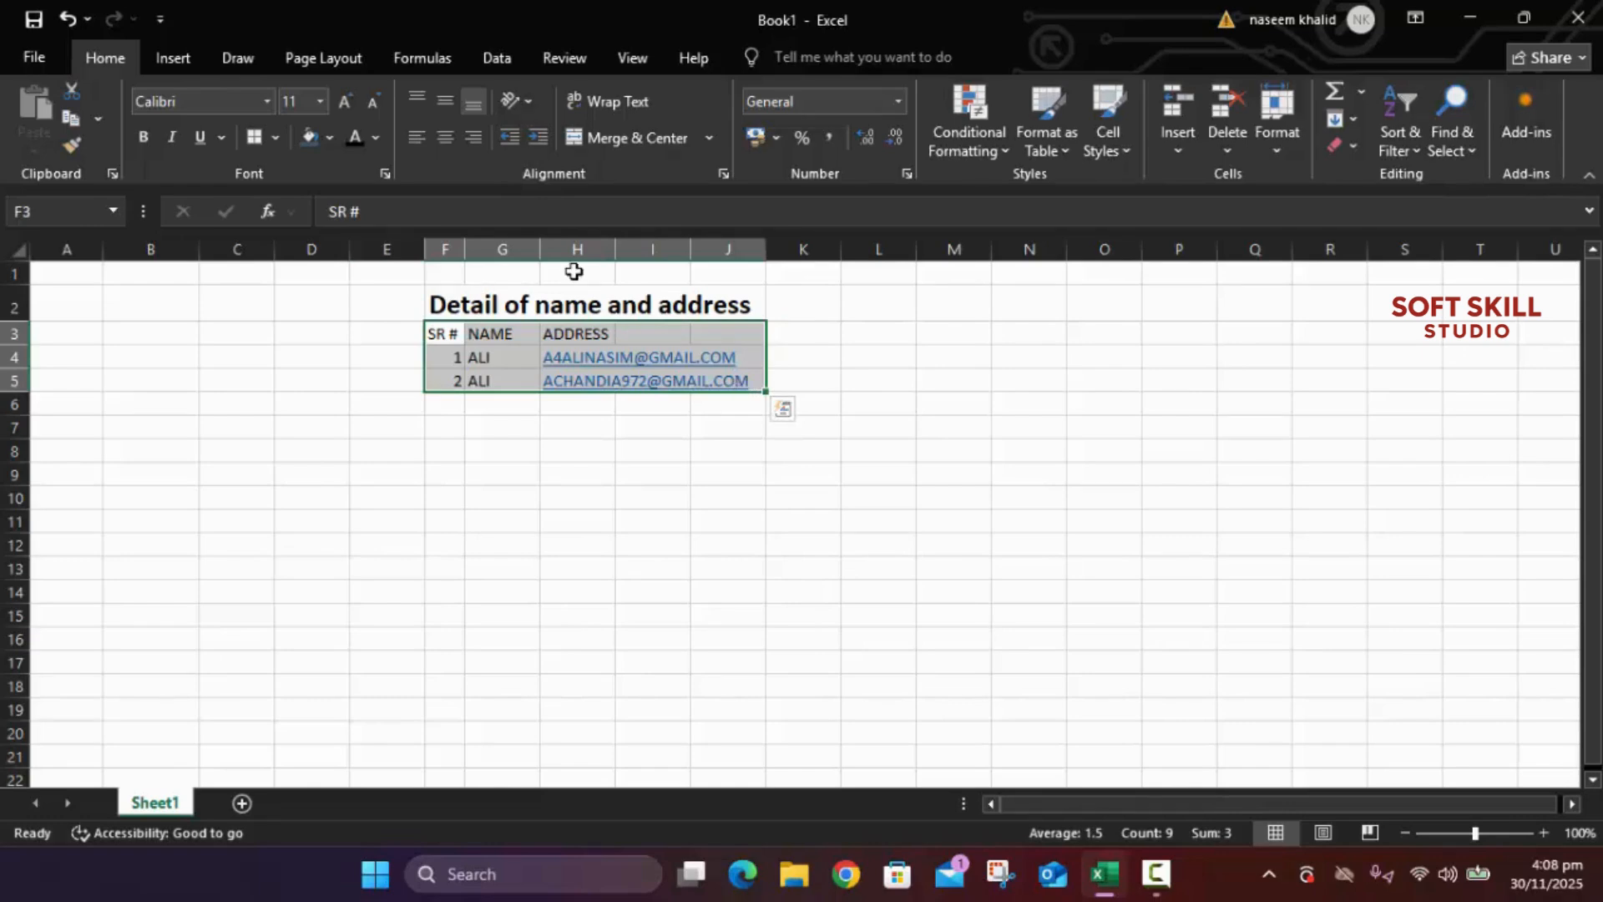
pyautogui.click(605, 426)
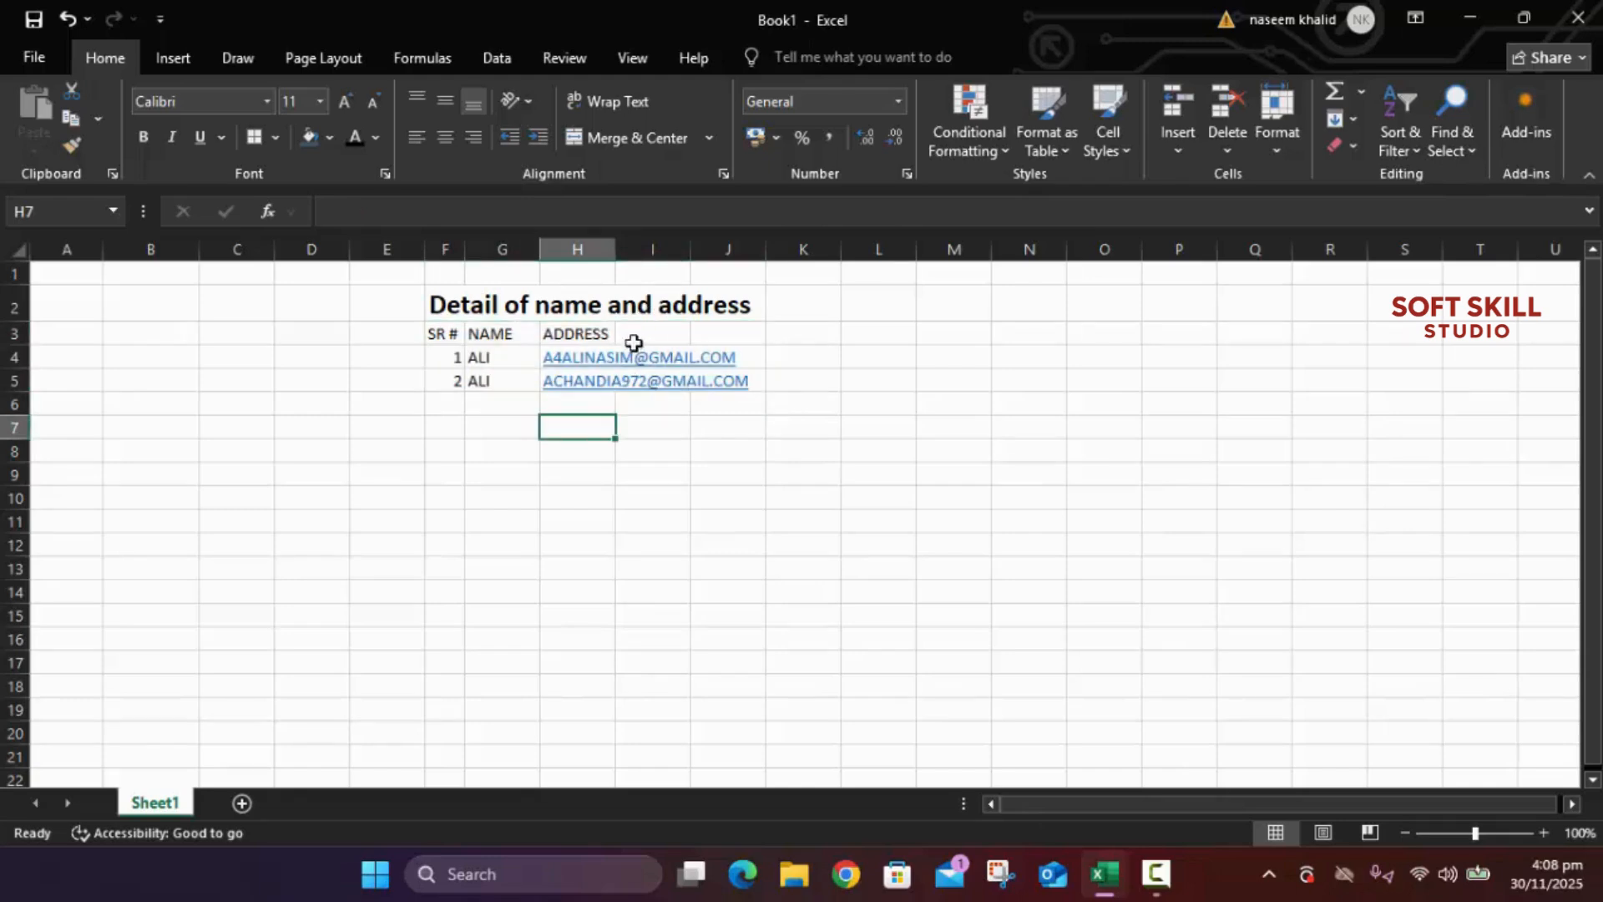
pyautogui.click(610, 331)
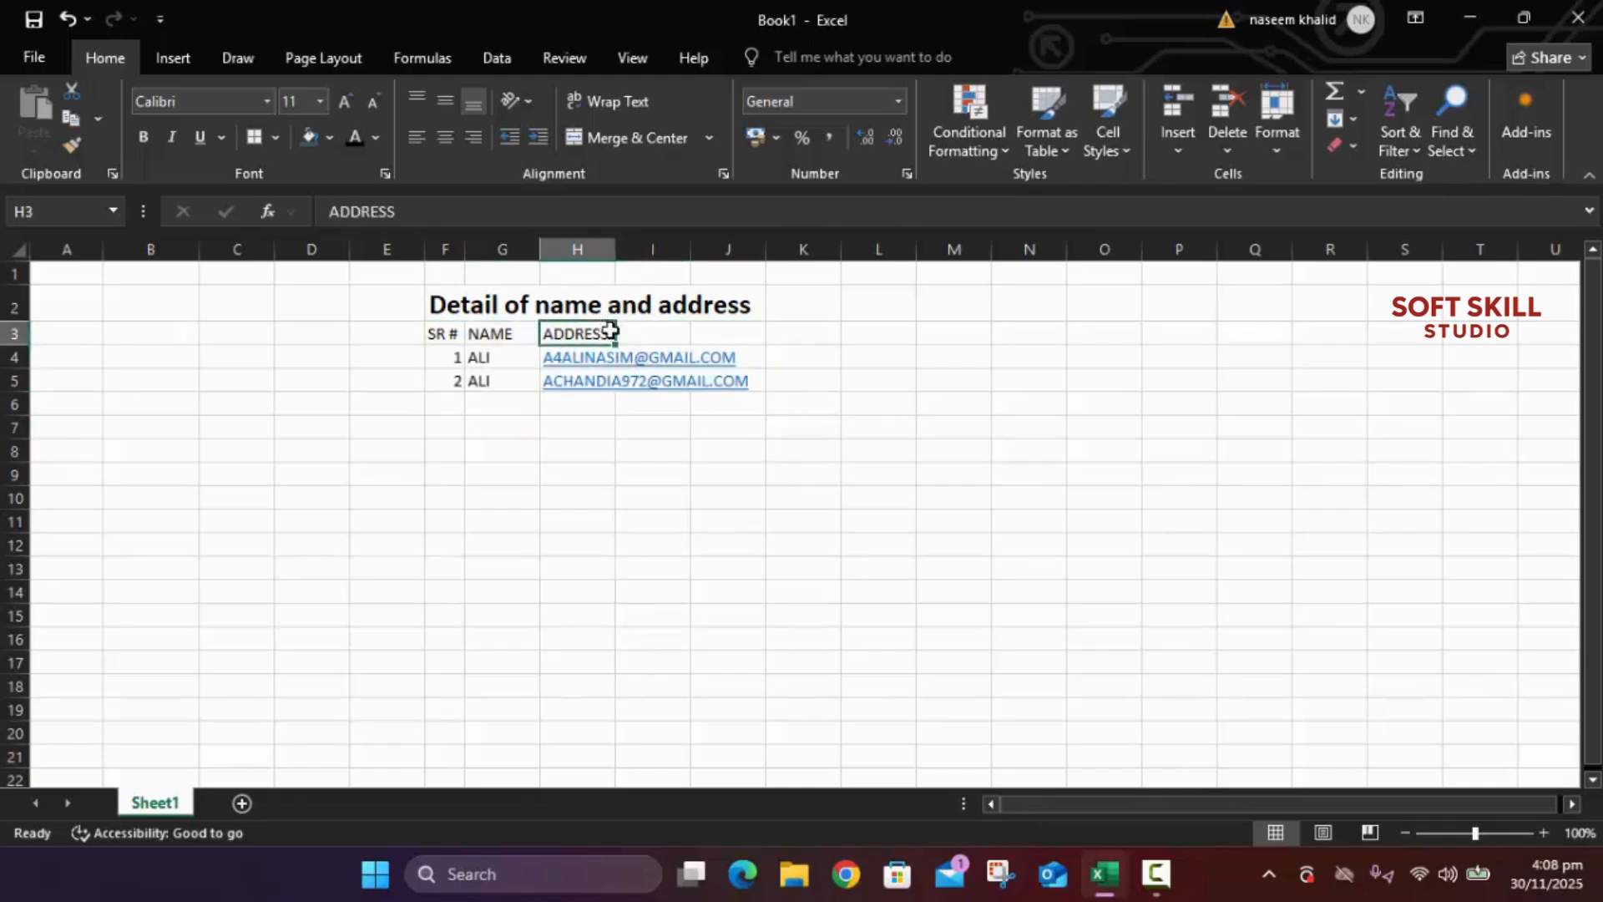
pyautogui.moveTo(621, 247); pyautogui.dragTo(756, 265)
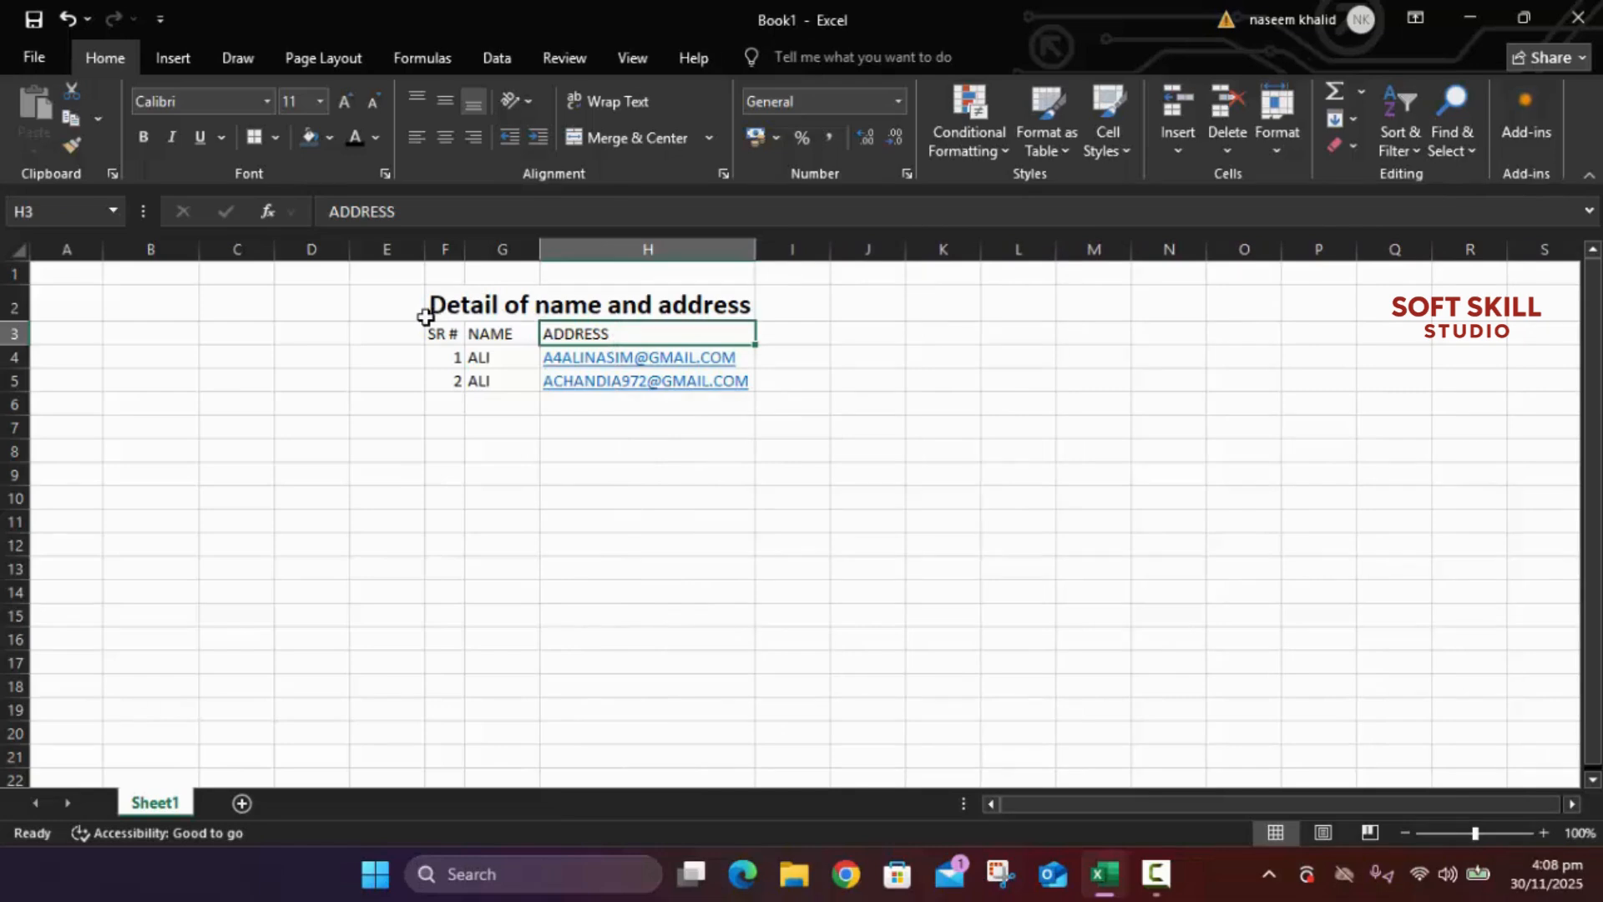
# Step: Center the SR #, NAME and ADDRESS header cells
pyautogui.click(443, 337)
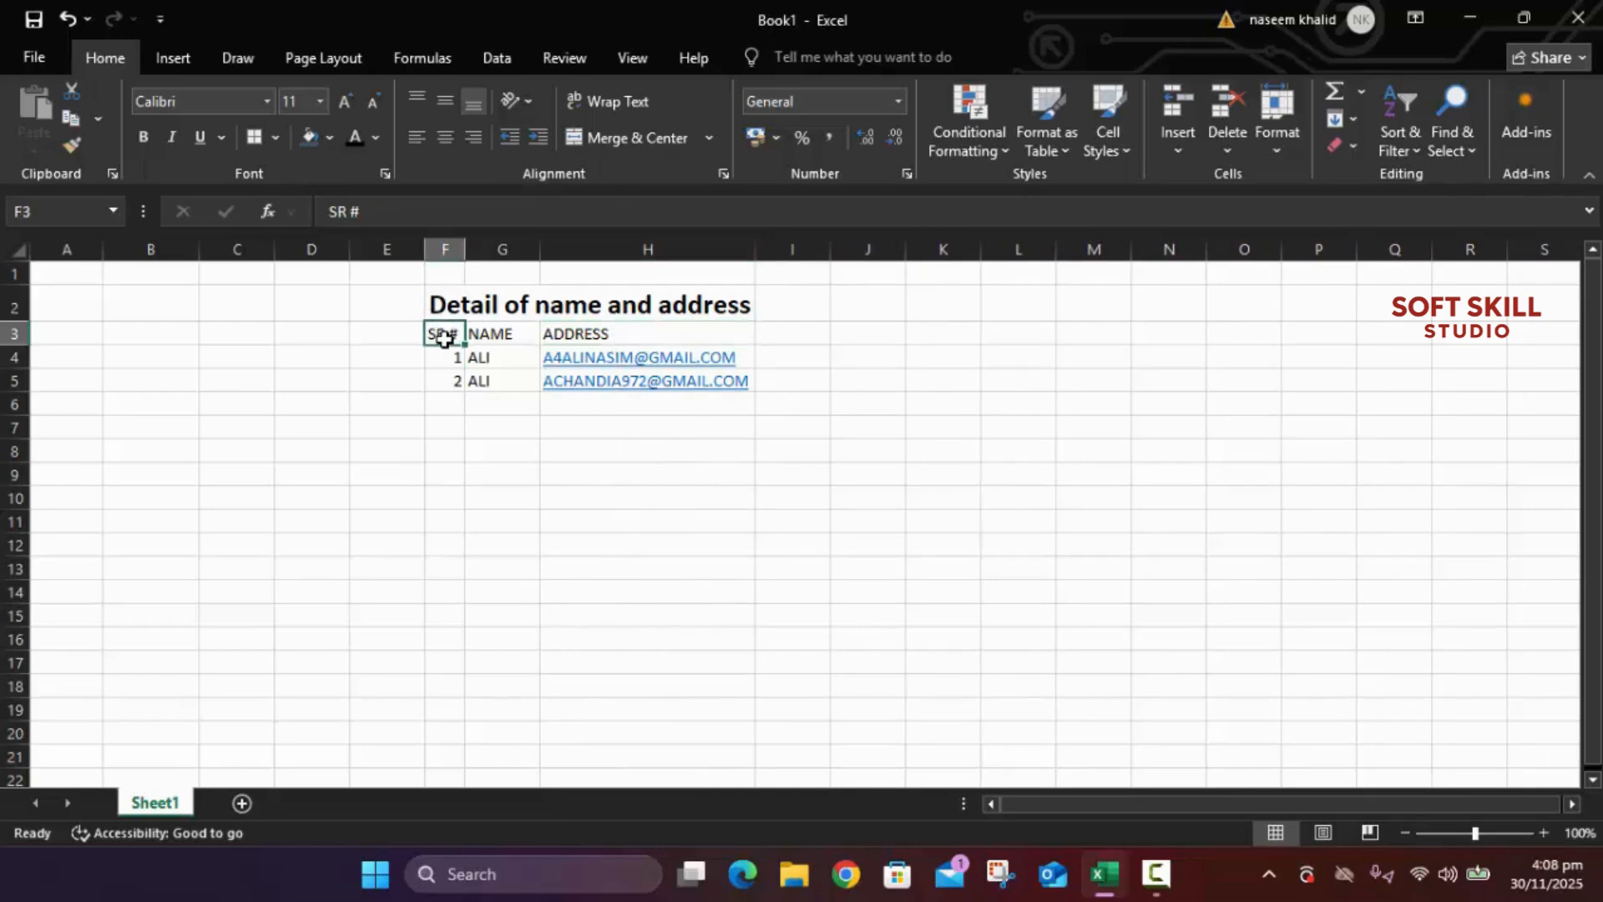
pyautogui.click(614, 142)
pyautogui.click(501, 334)
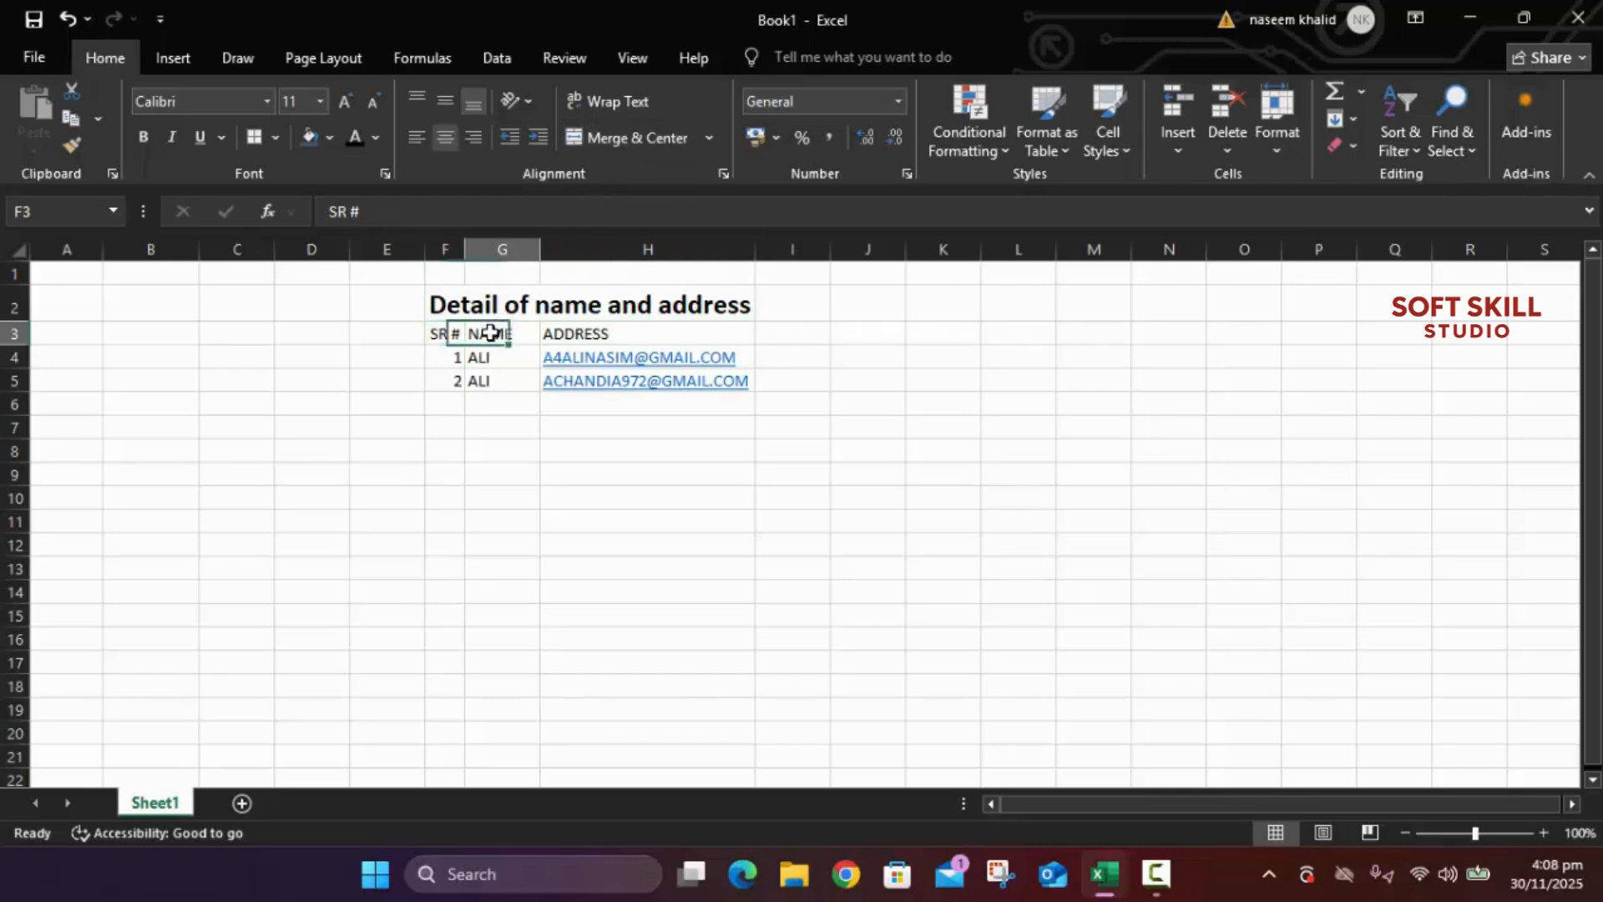
pyautogui.click(626, 137)
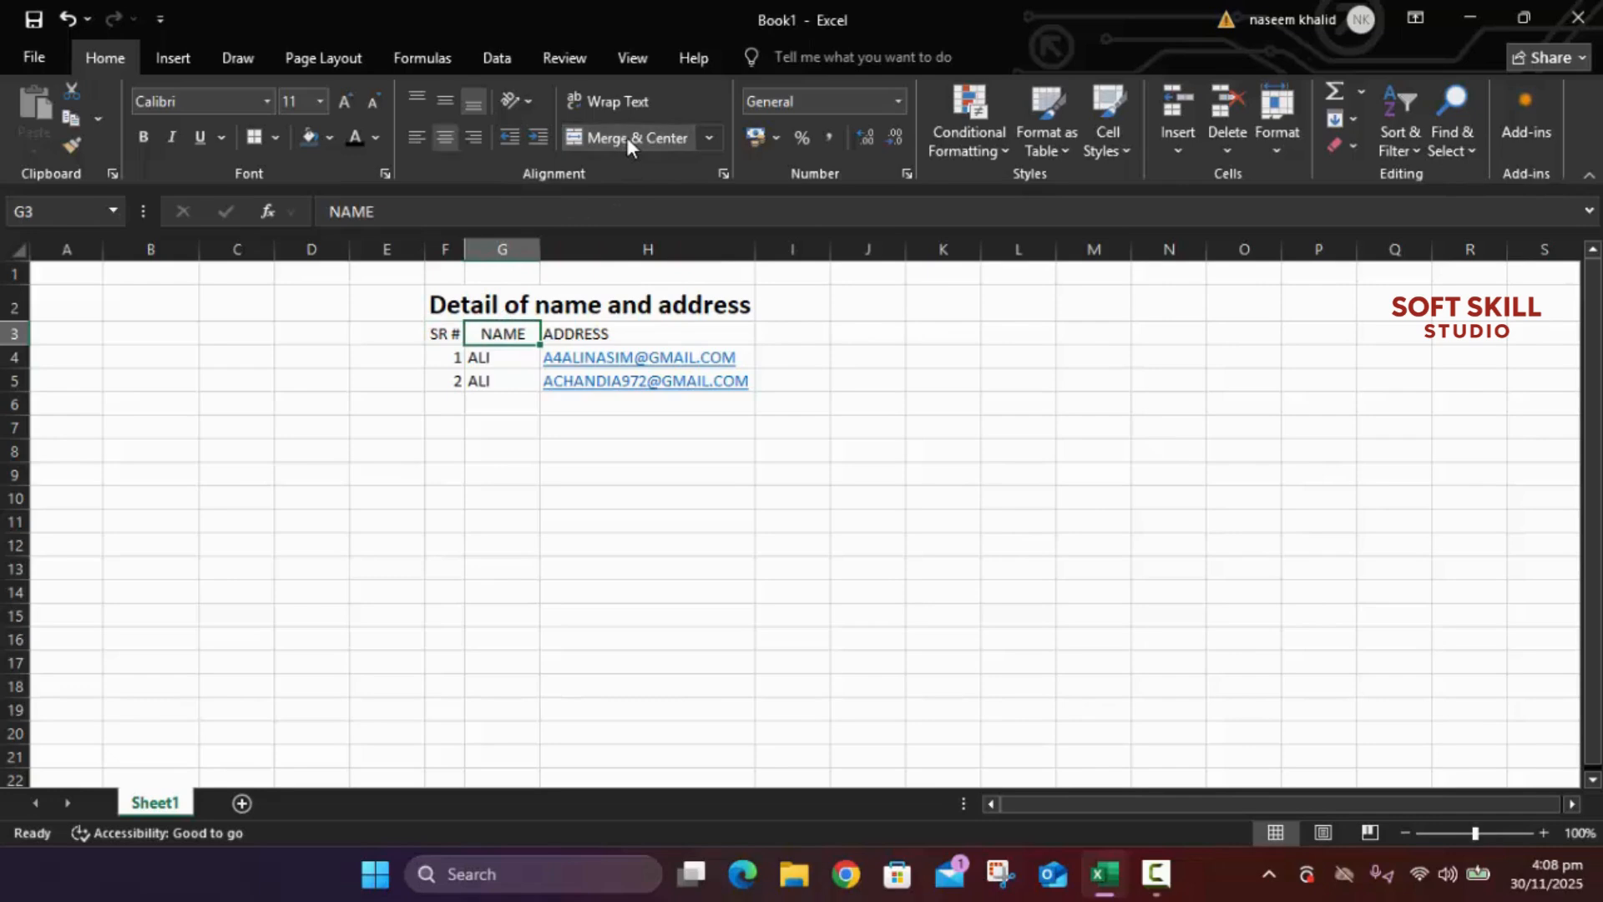
pyautogui.click(614, 333)
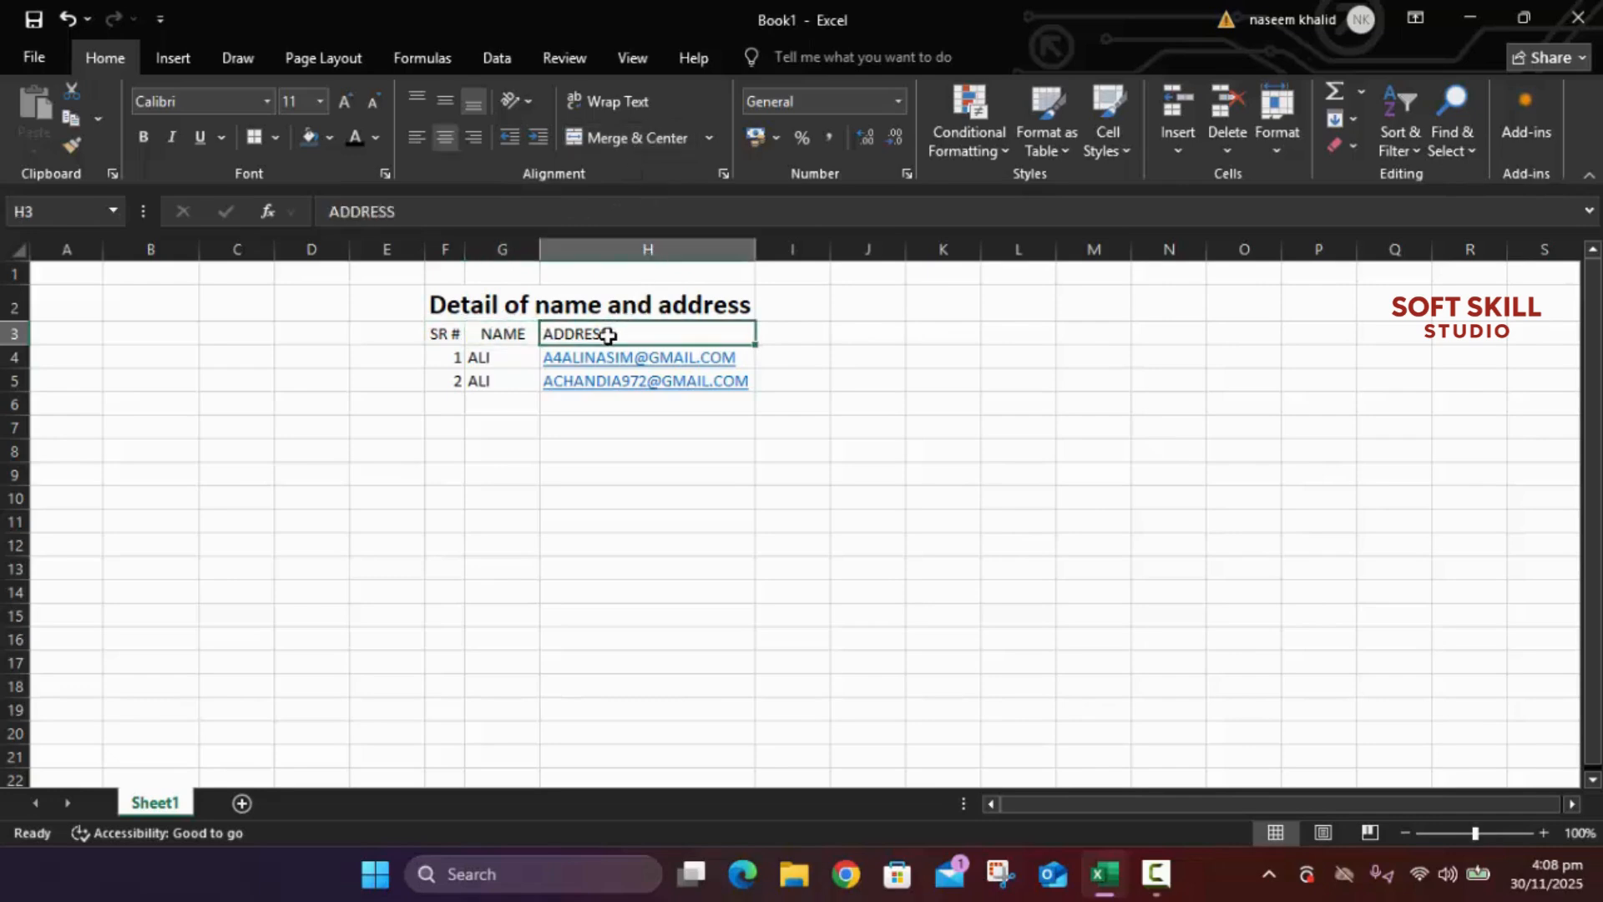
pyautogui.click(593, 138)
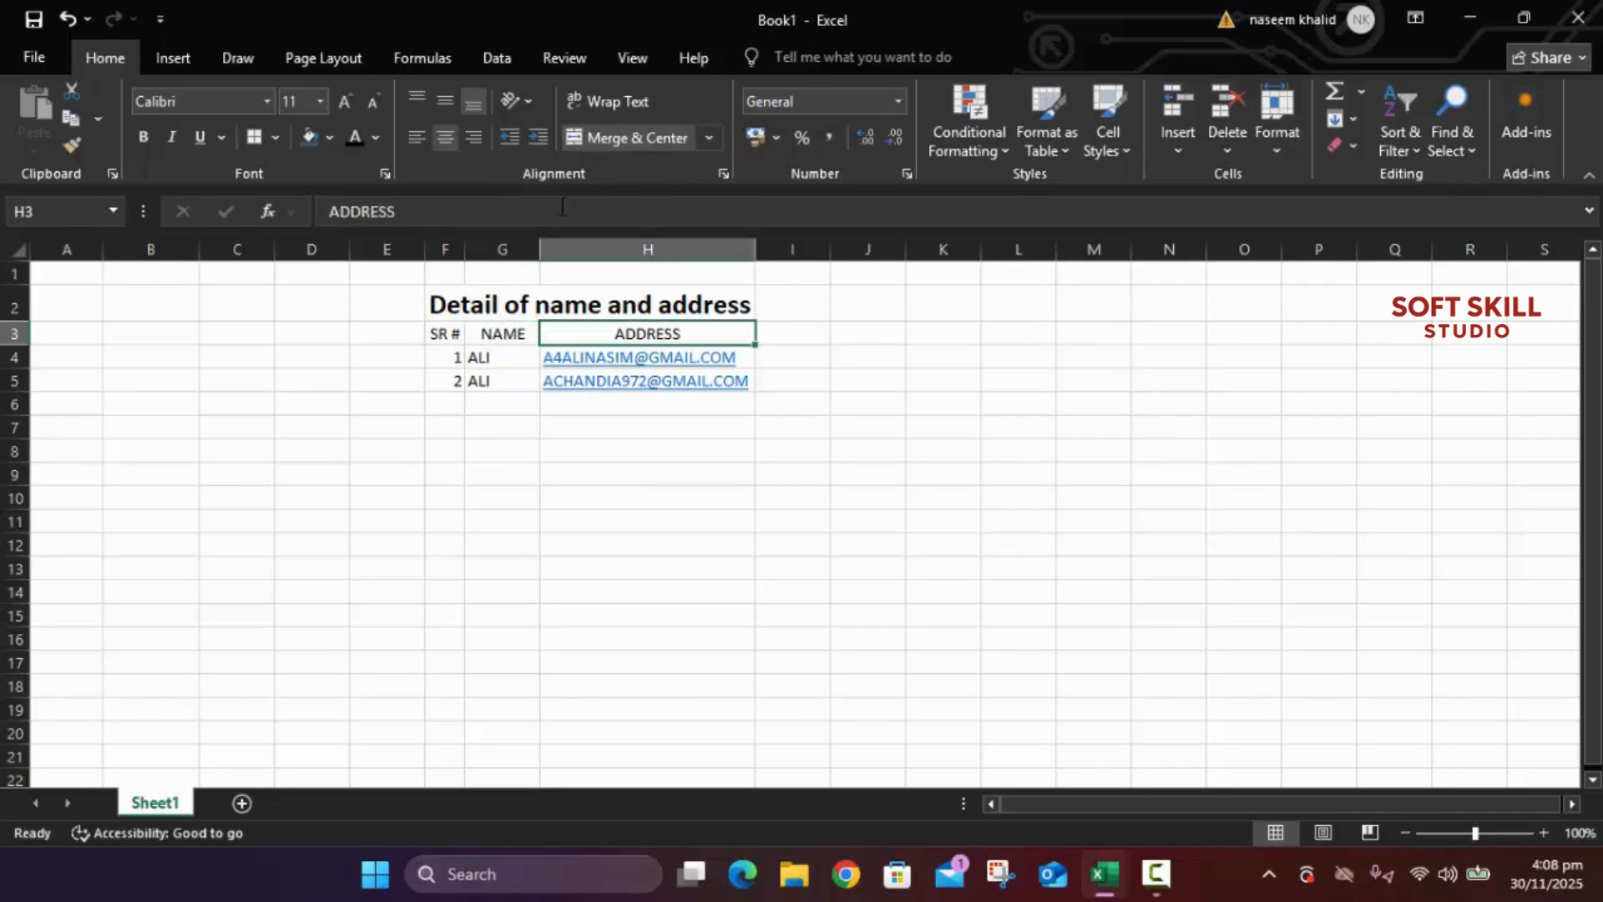
# Step: Center the serial numbers, names and e-mail addresses in both data rows
pyautogui.click(443, 357)
pyautogui.click(656, 137)
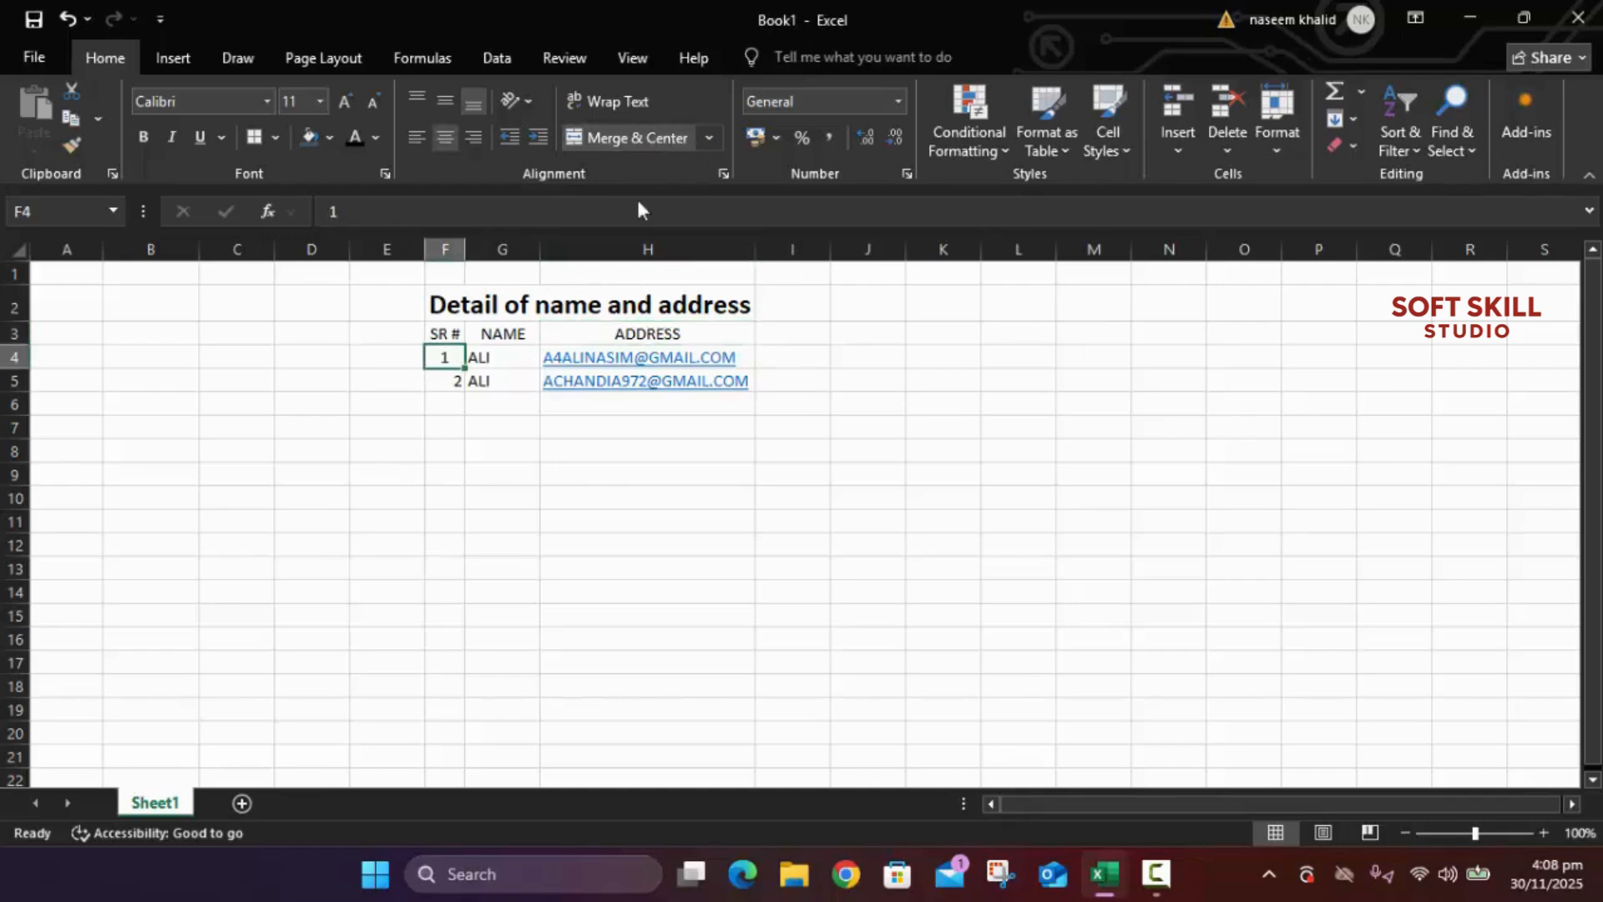
pyautogui.click(480, 357)
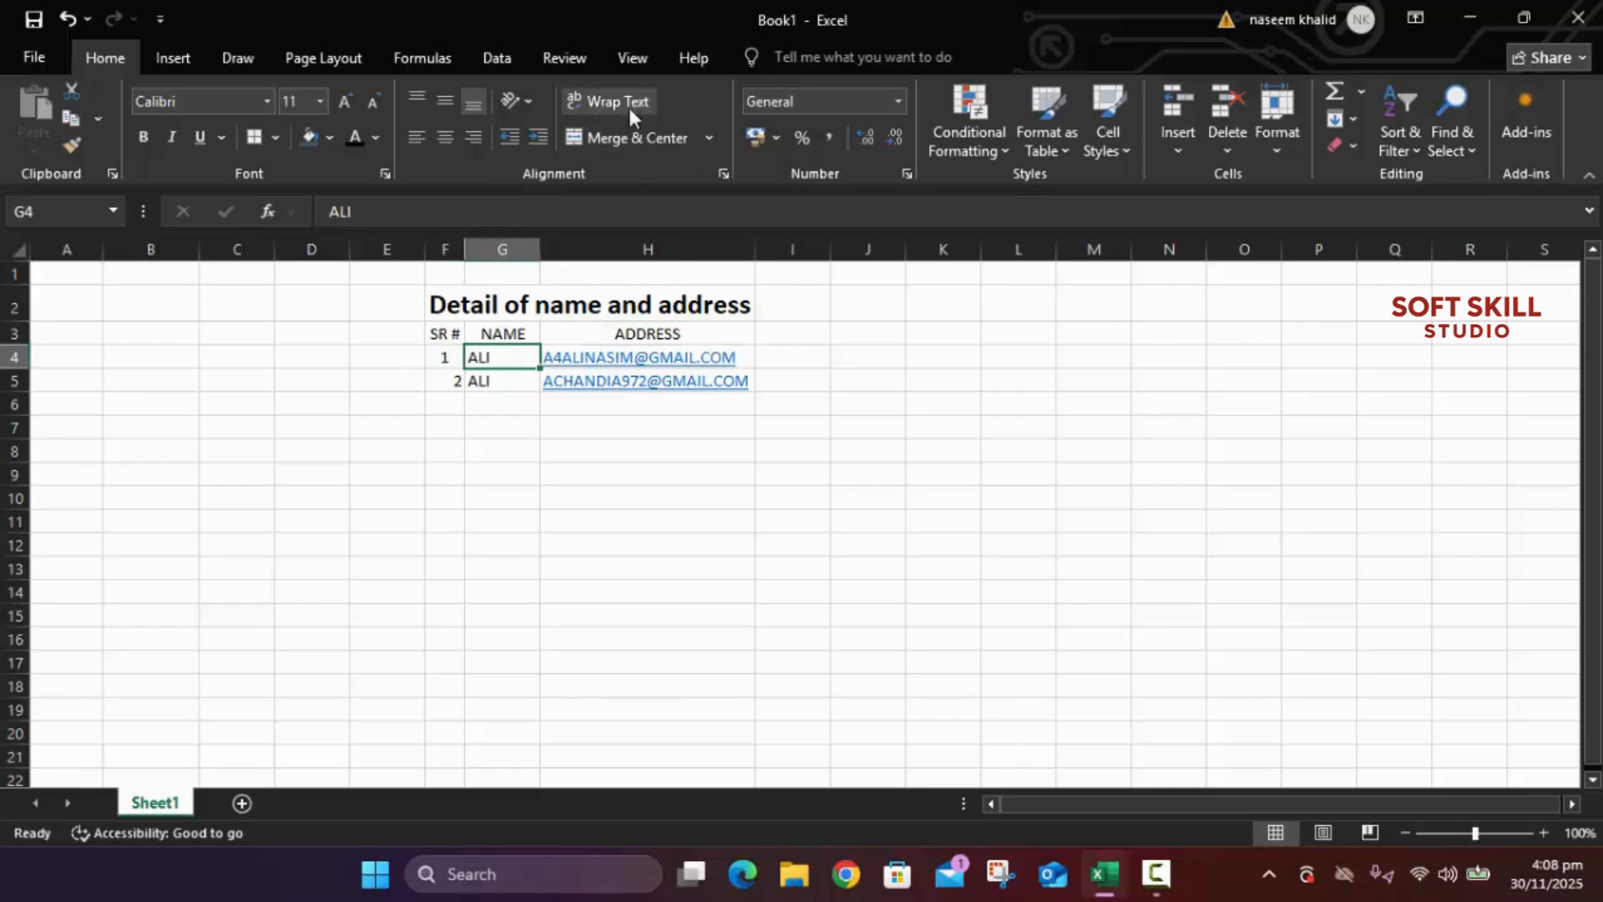
pyautogui.click(616, 137)
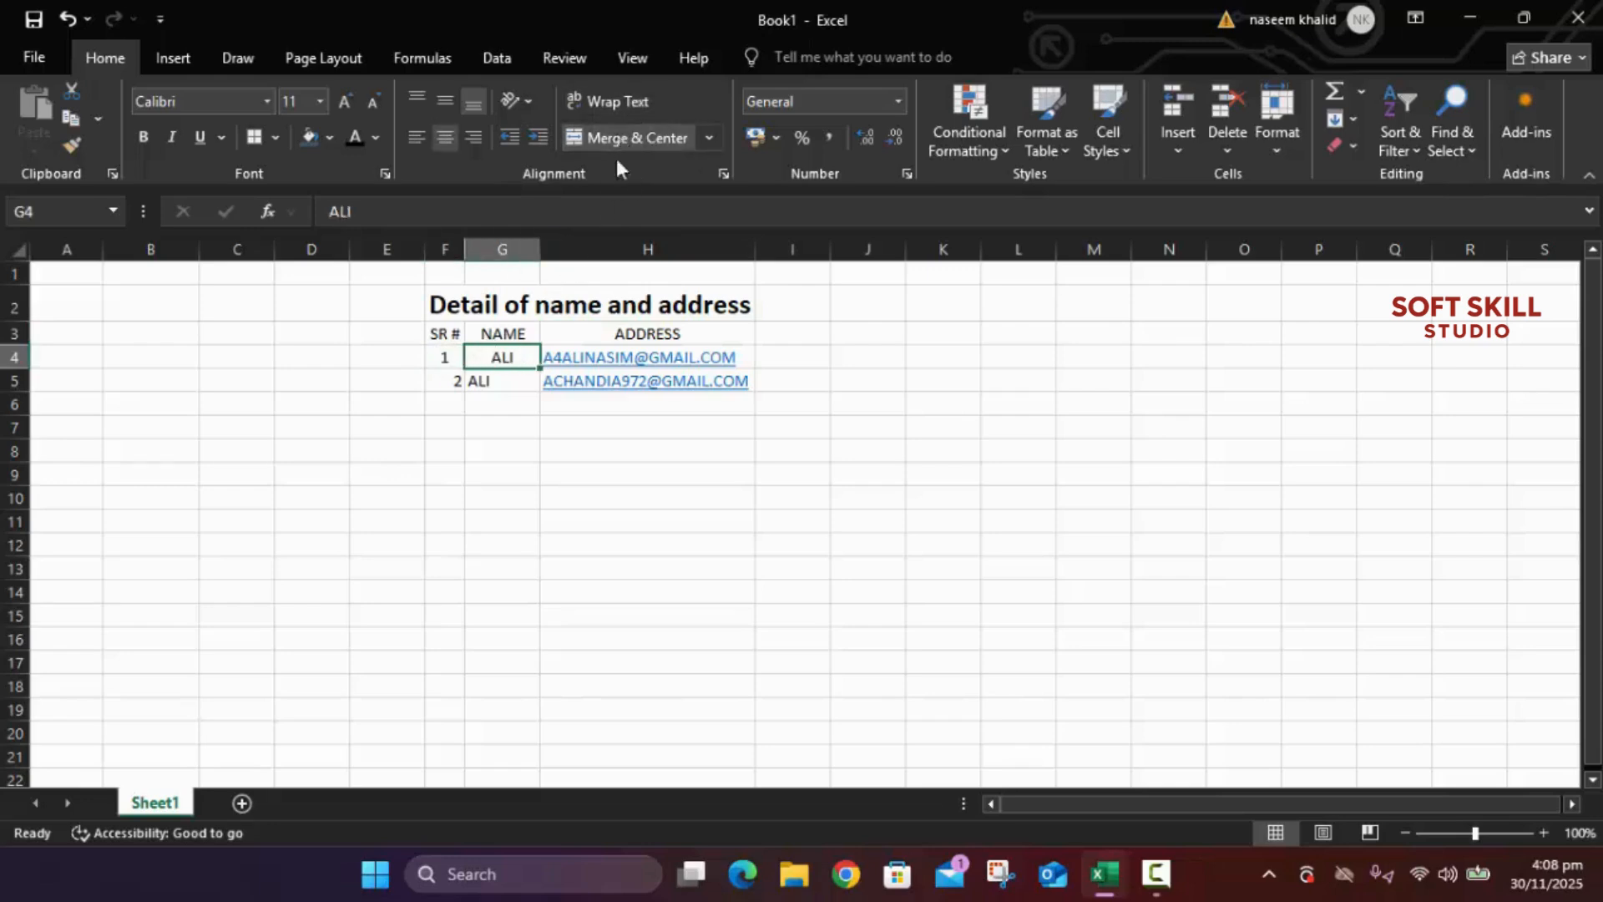
pyautogui.click(589, 382)
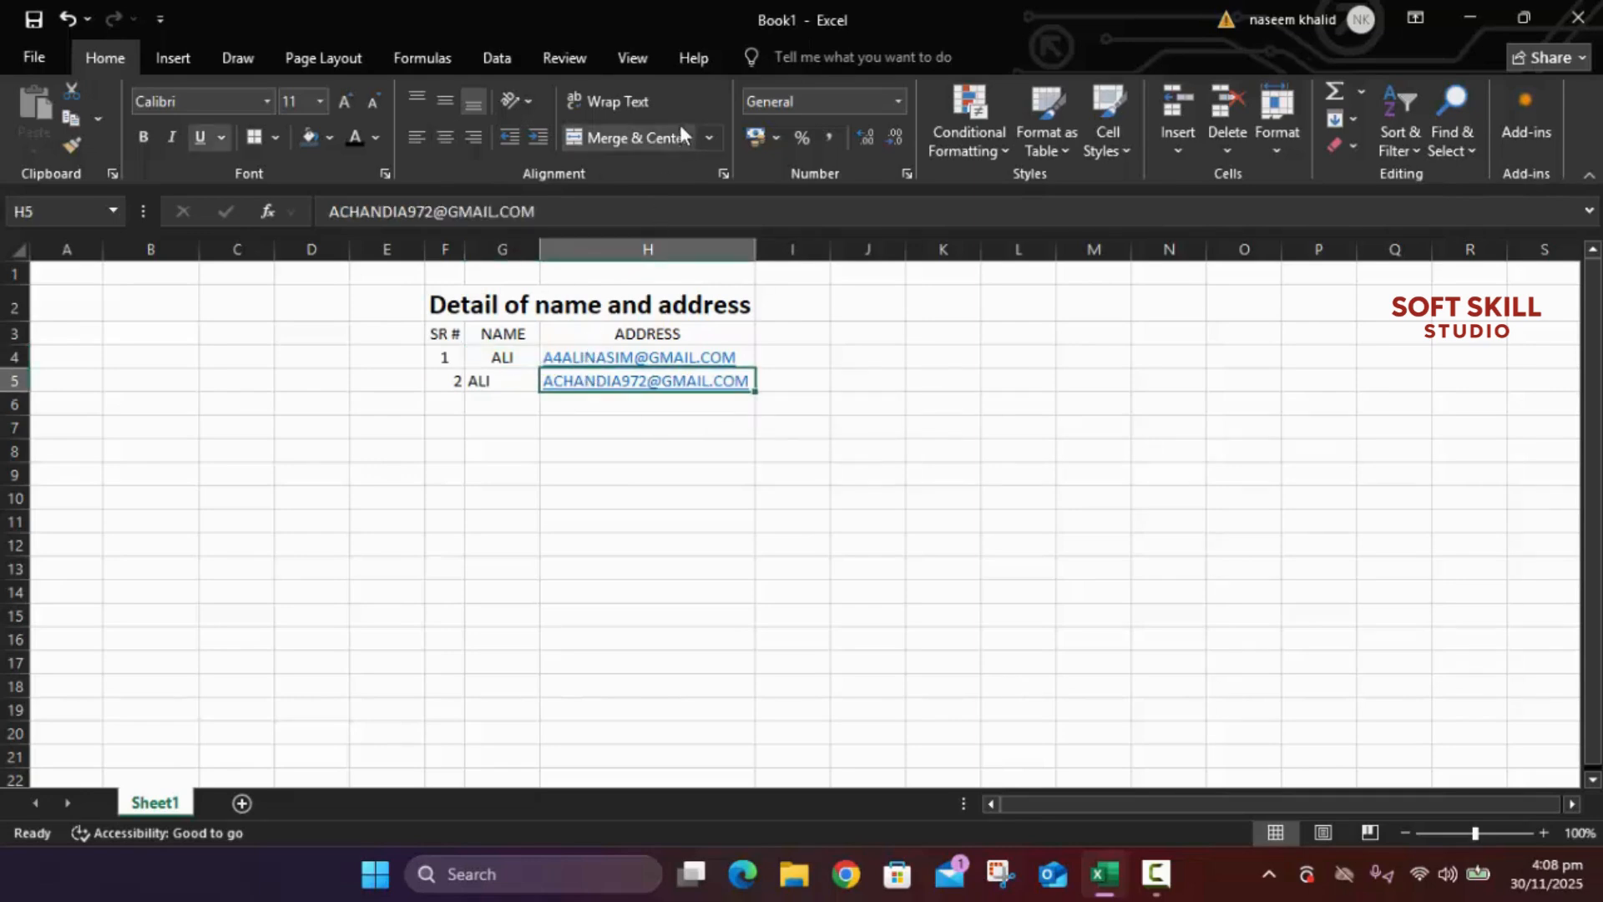
pyautogui.click(654, 132)
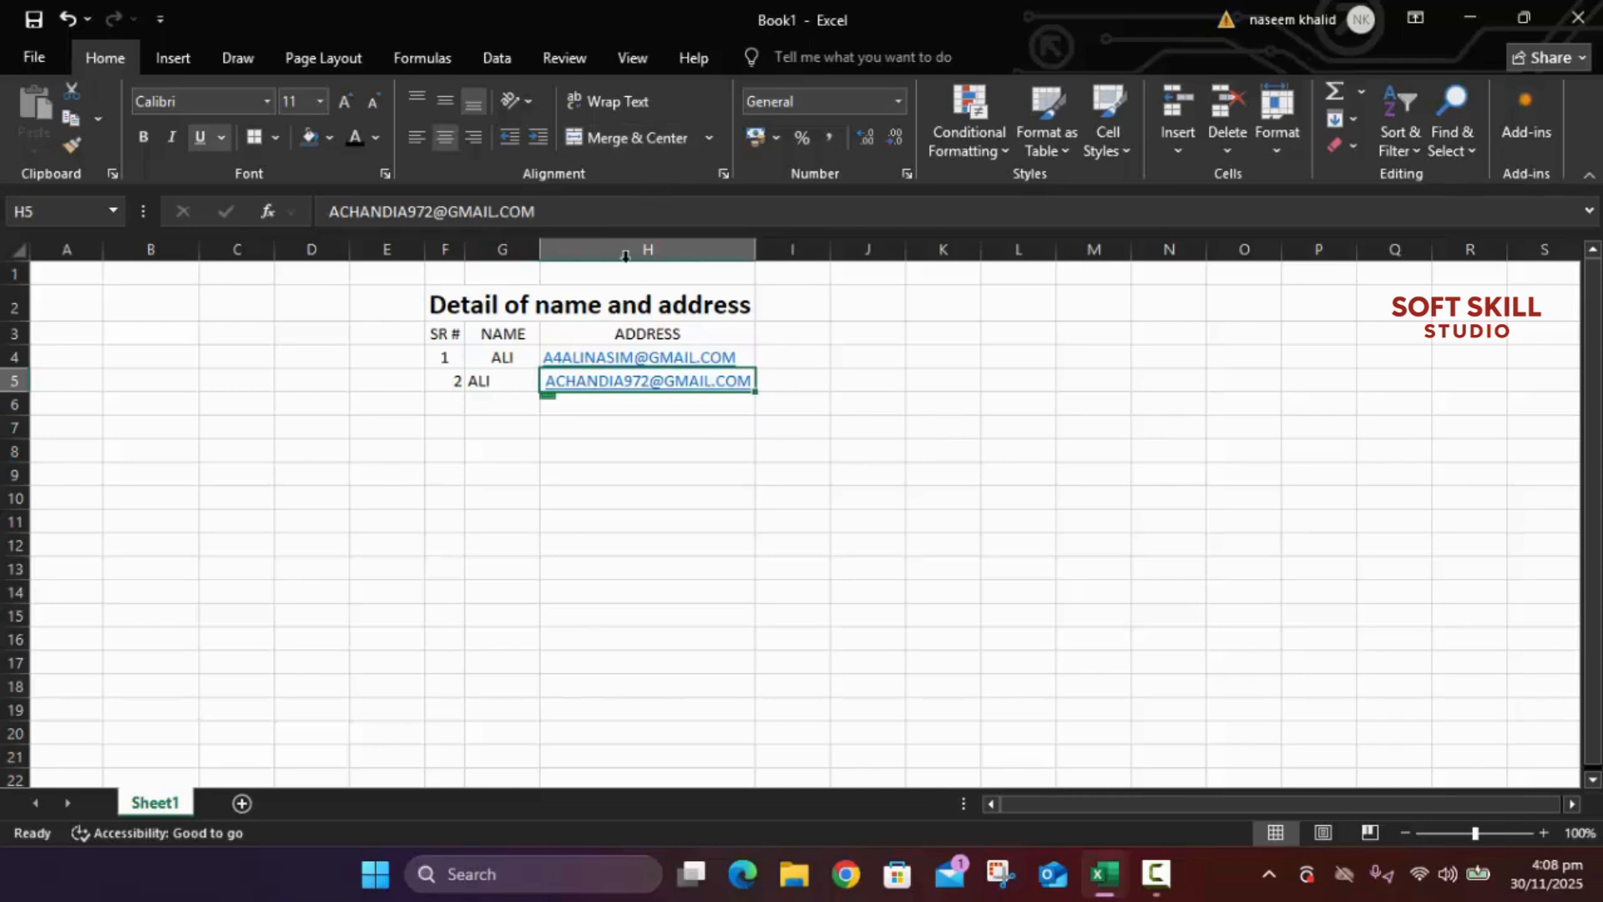
pyautogui.click(526, 356)
pyautogui.press('Right')
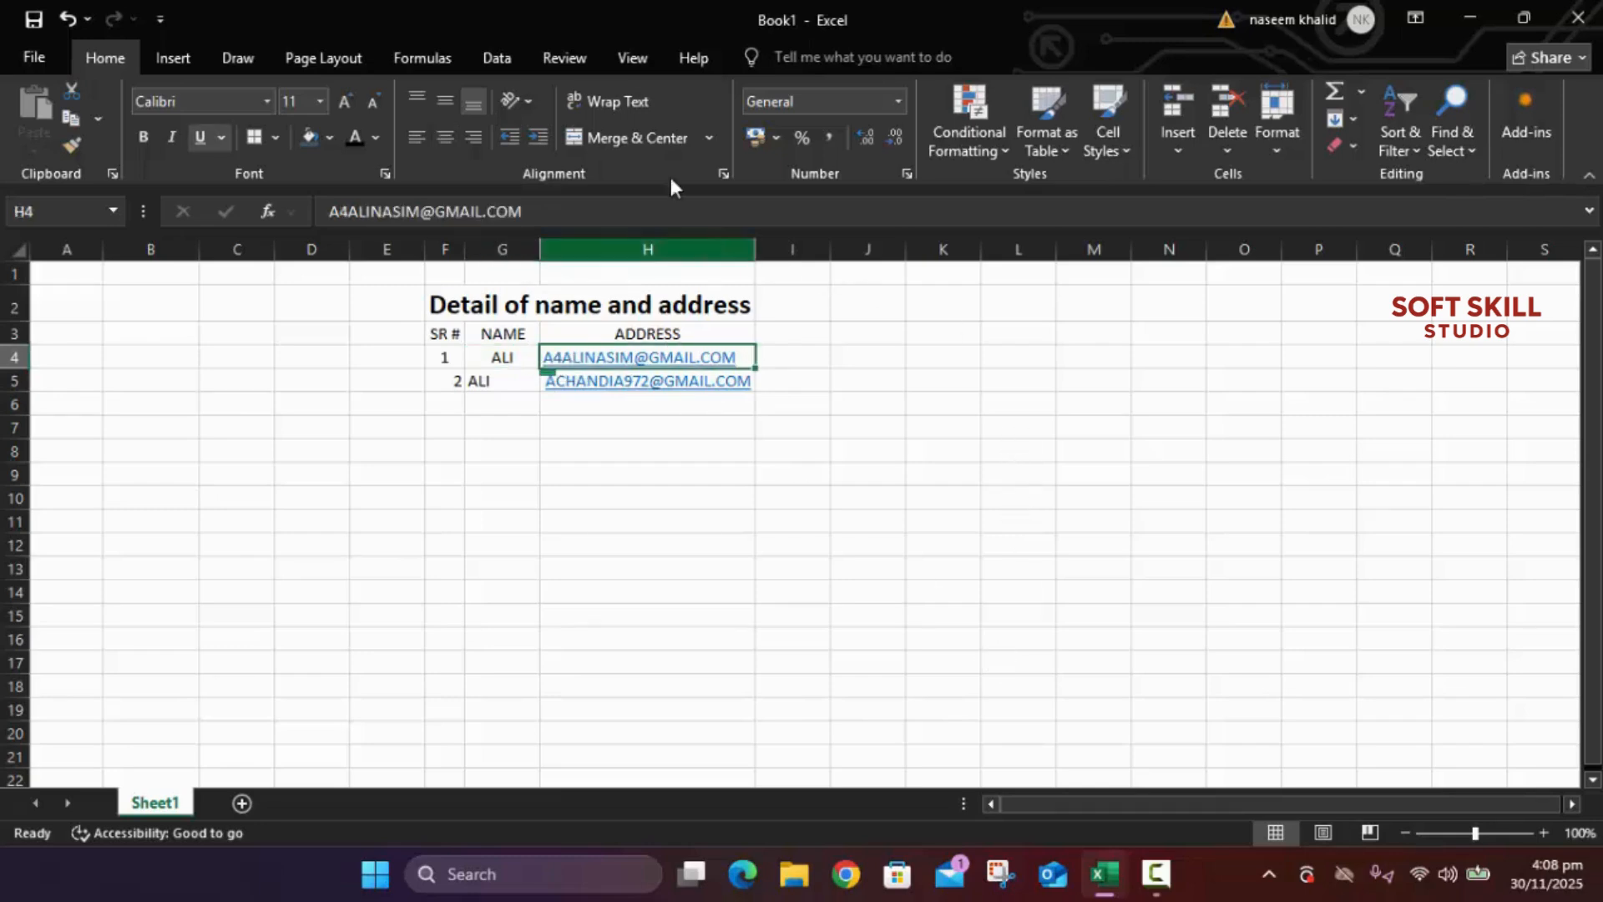
pyautogui.click(638, 137)
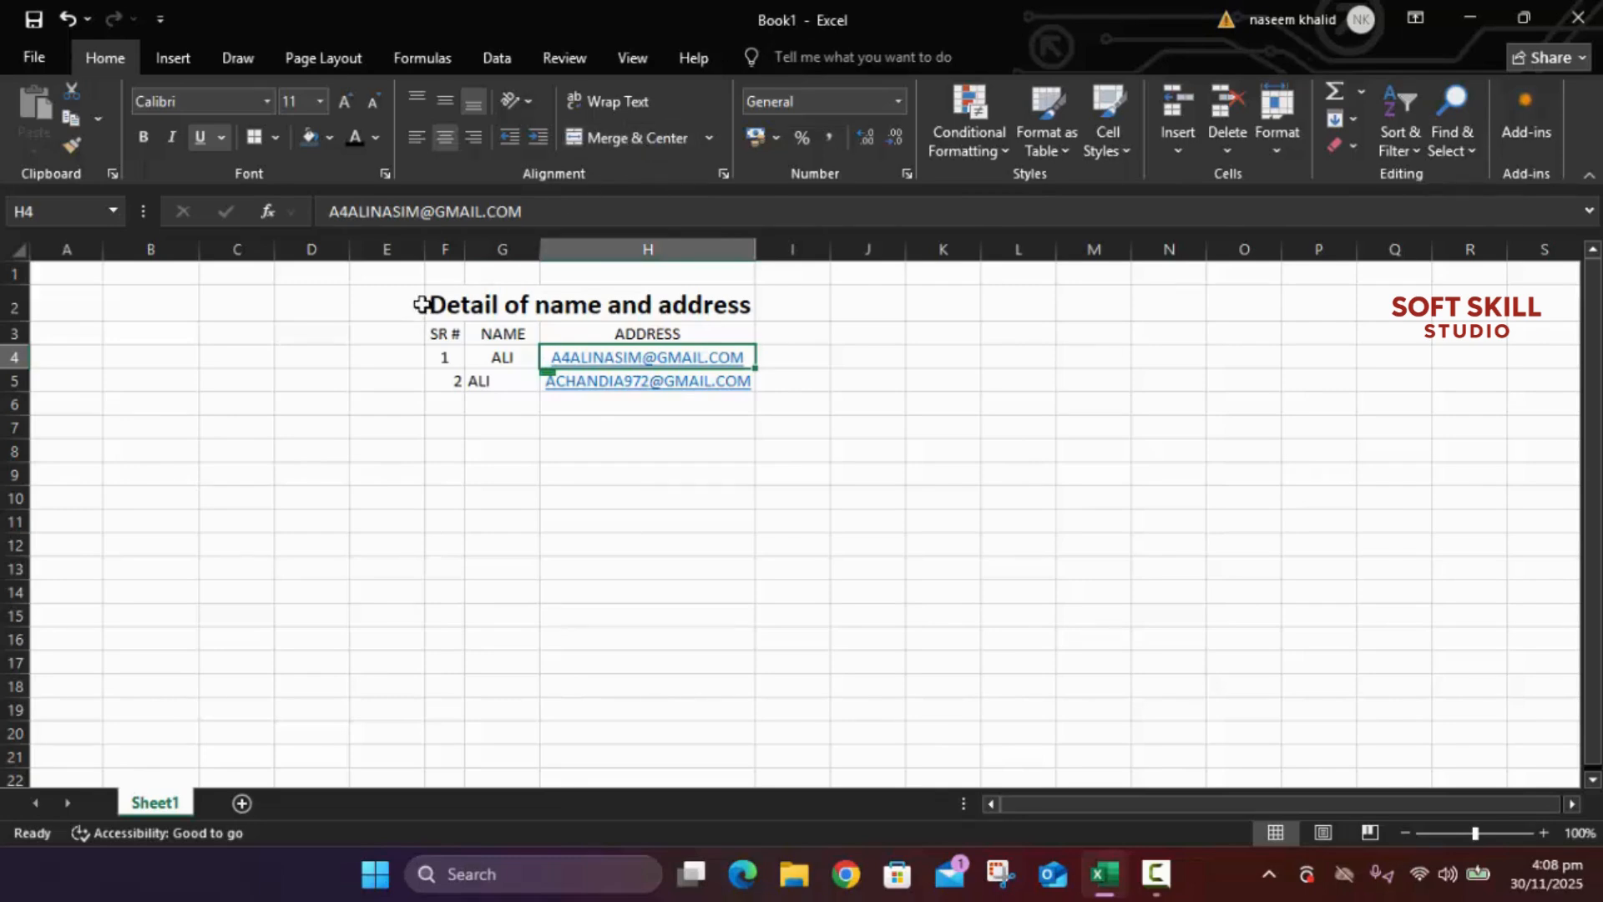
pyautogui.click(460, 385)
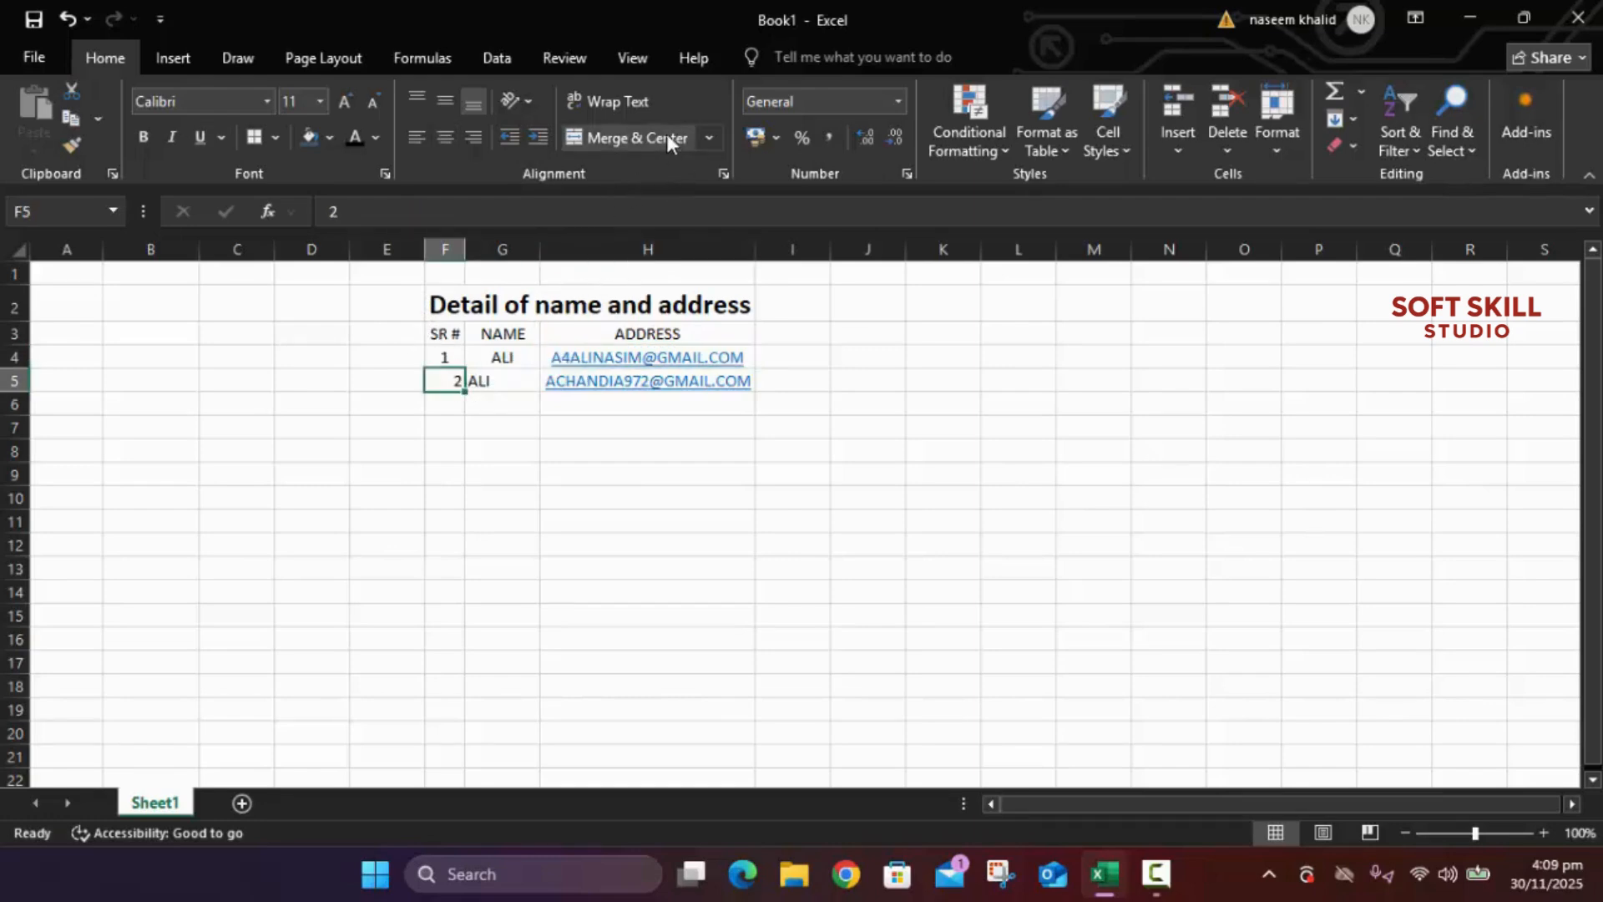
pyautogui.click(494, 383)
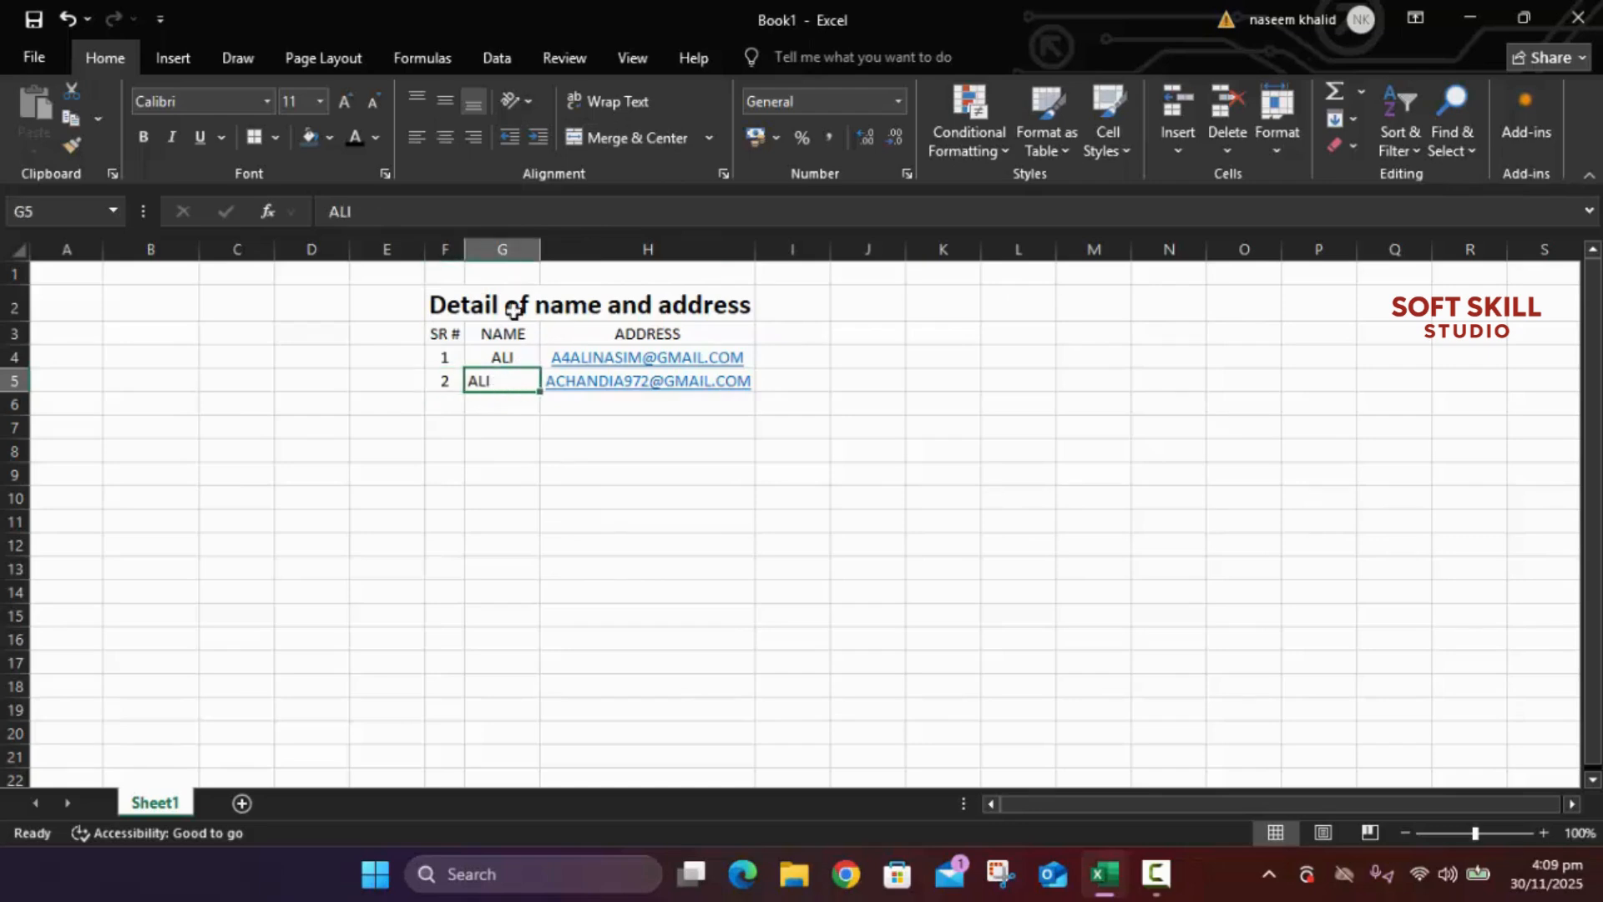
pyautogui.click(445, 137)
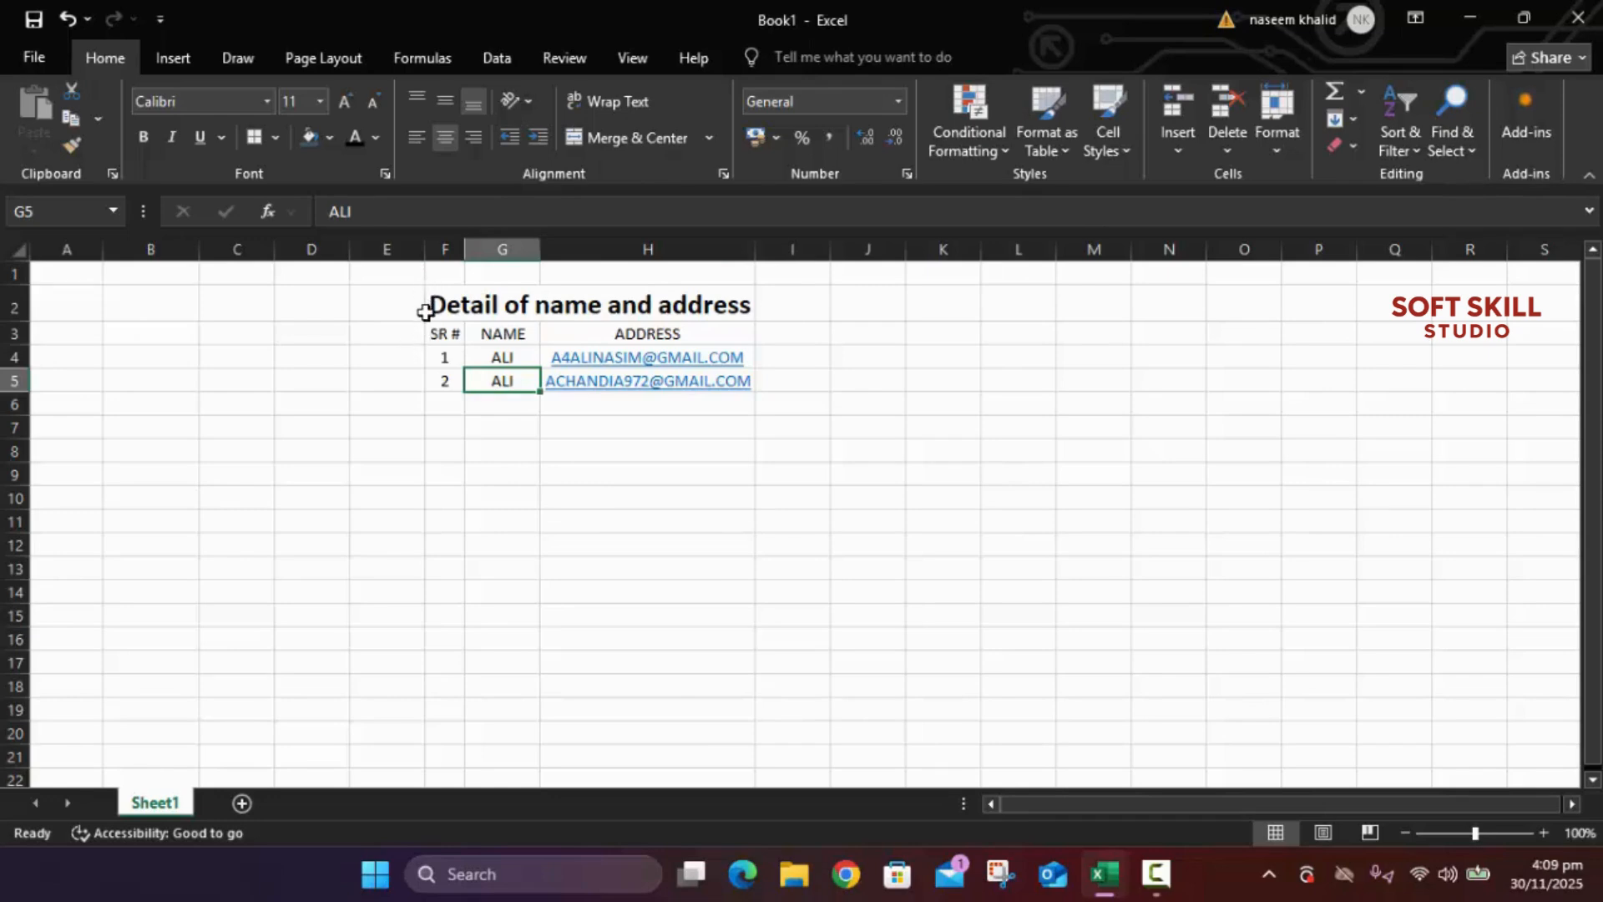
# Step: Apply All Borders to the table range F3:H5
pyautogui.moveTo(431, 333); pyautogui.dragTo(683, 380)
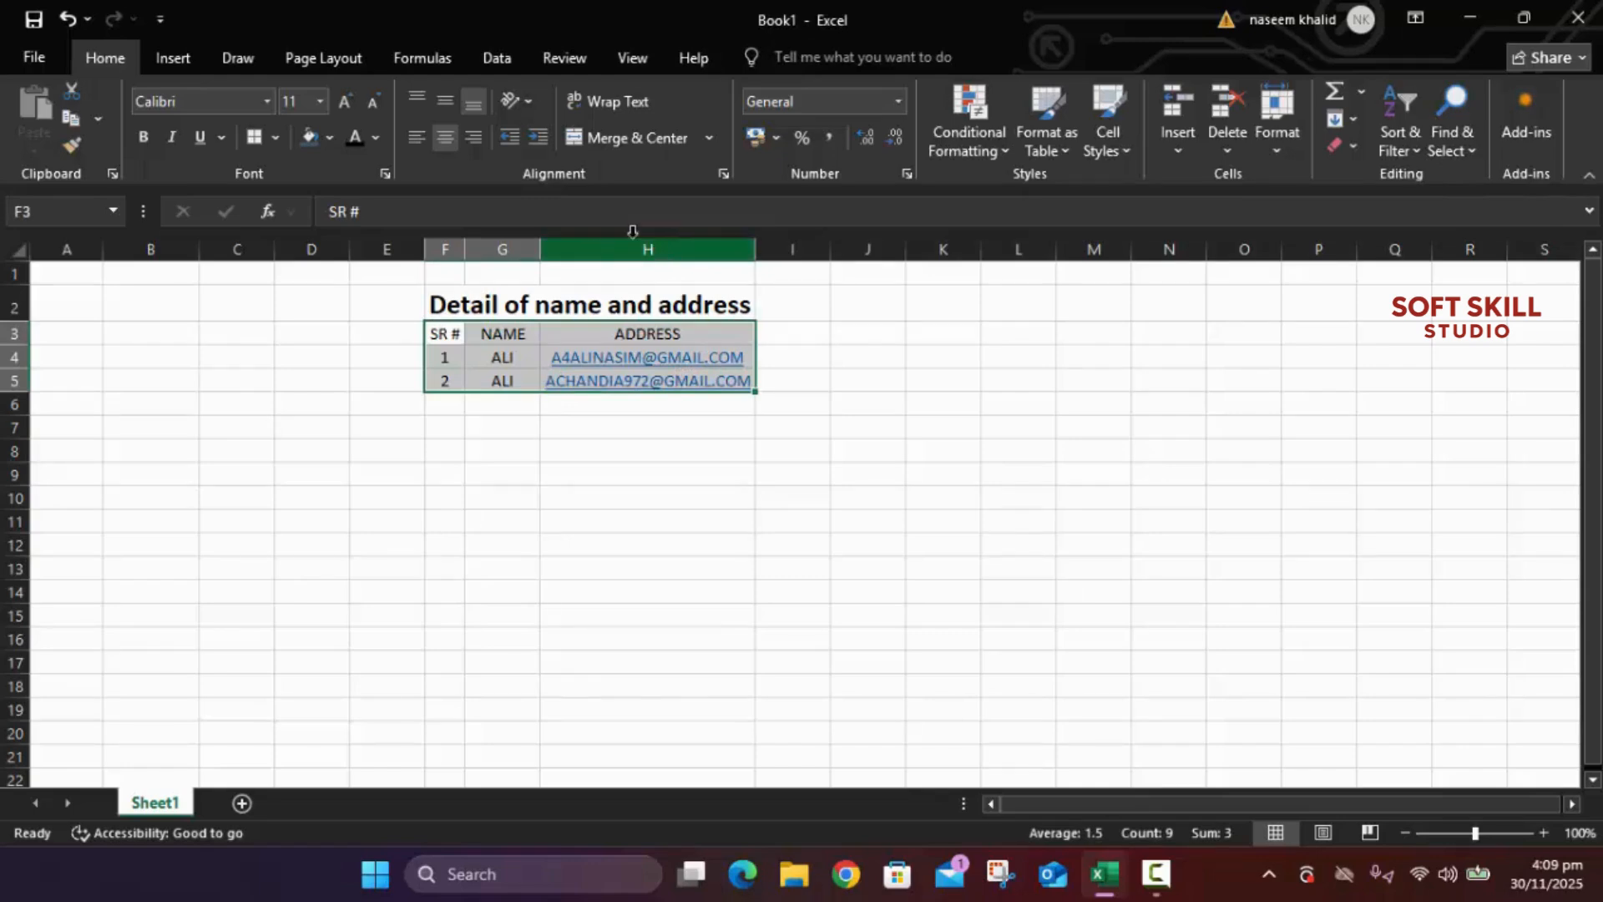
pyautogui.click(274, 139)
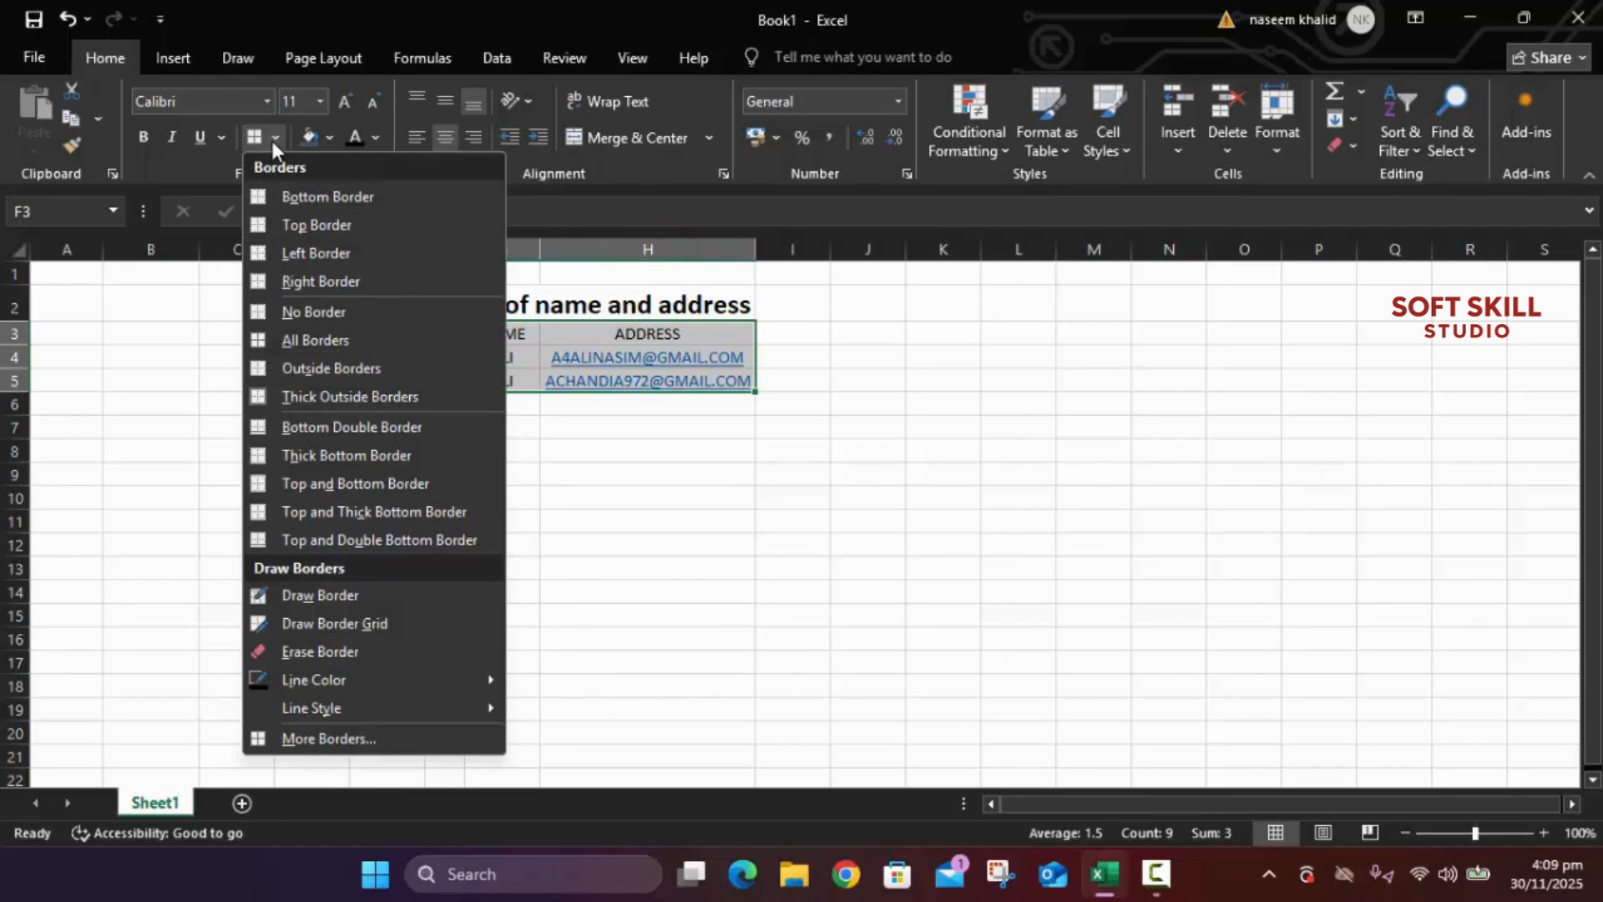
pyautogui.click(289, 341)
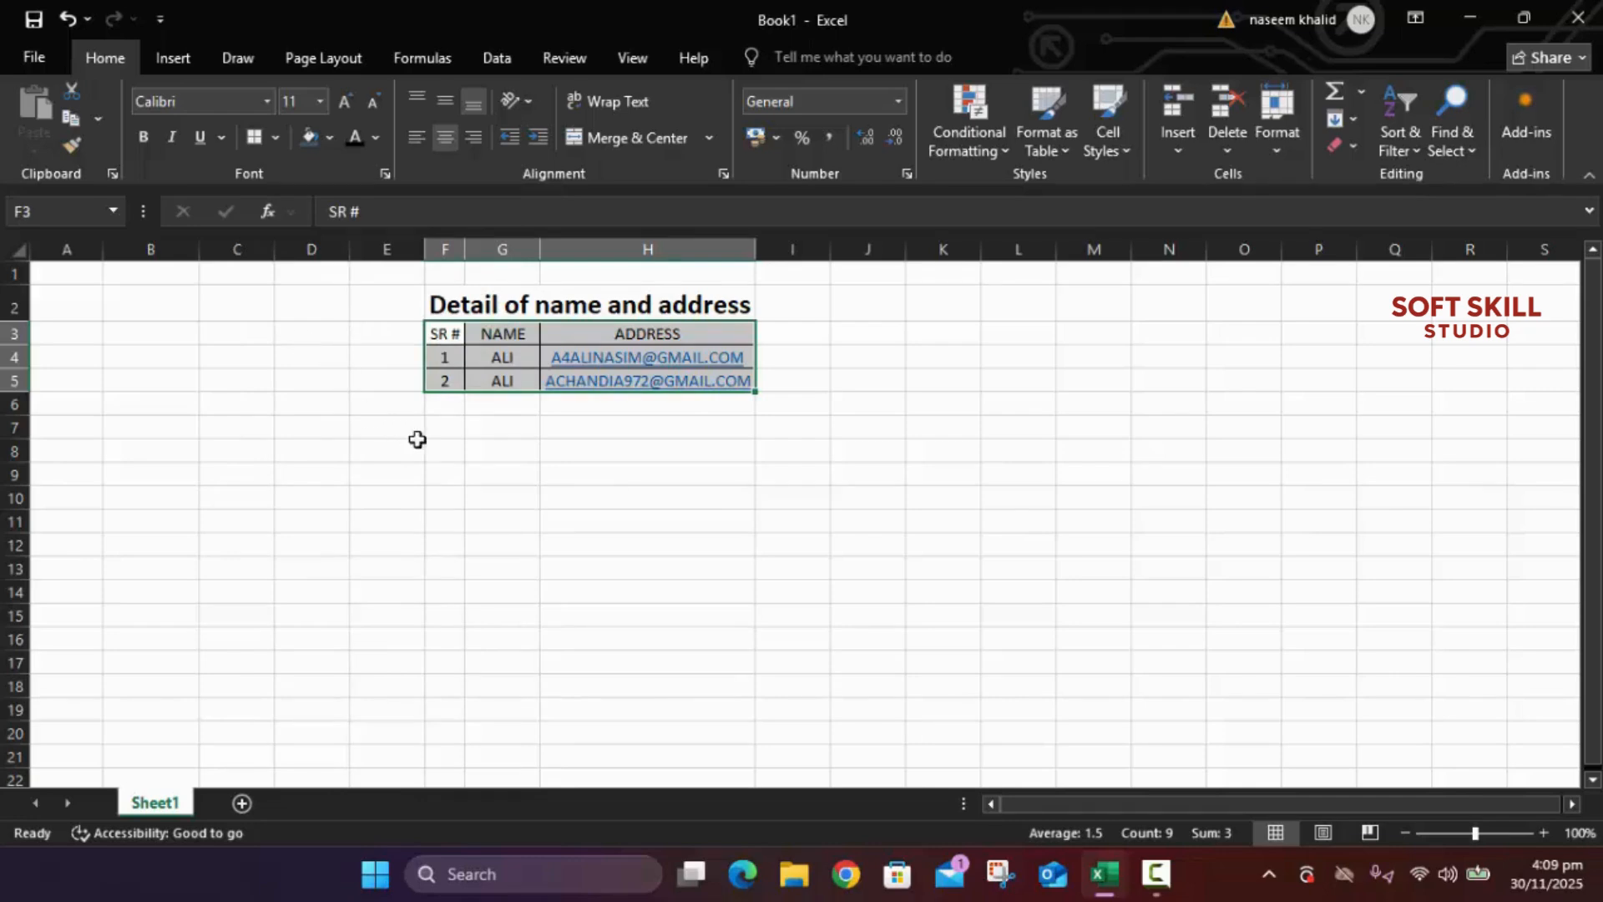
pyautogui.click(471, 450)
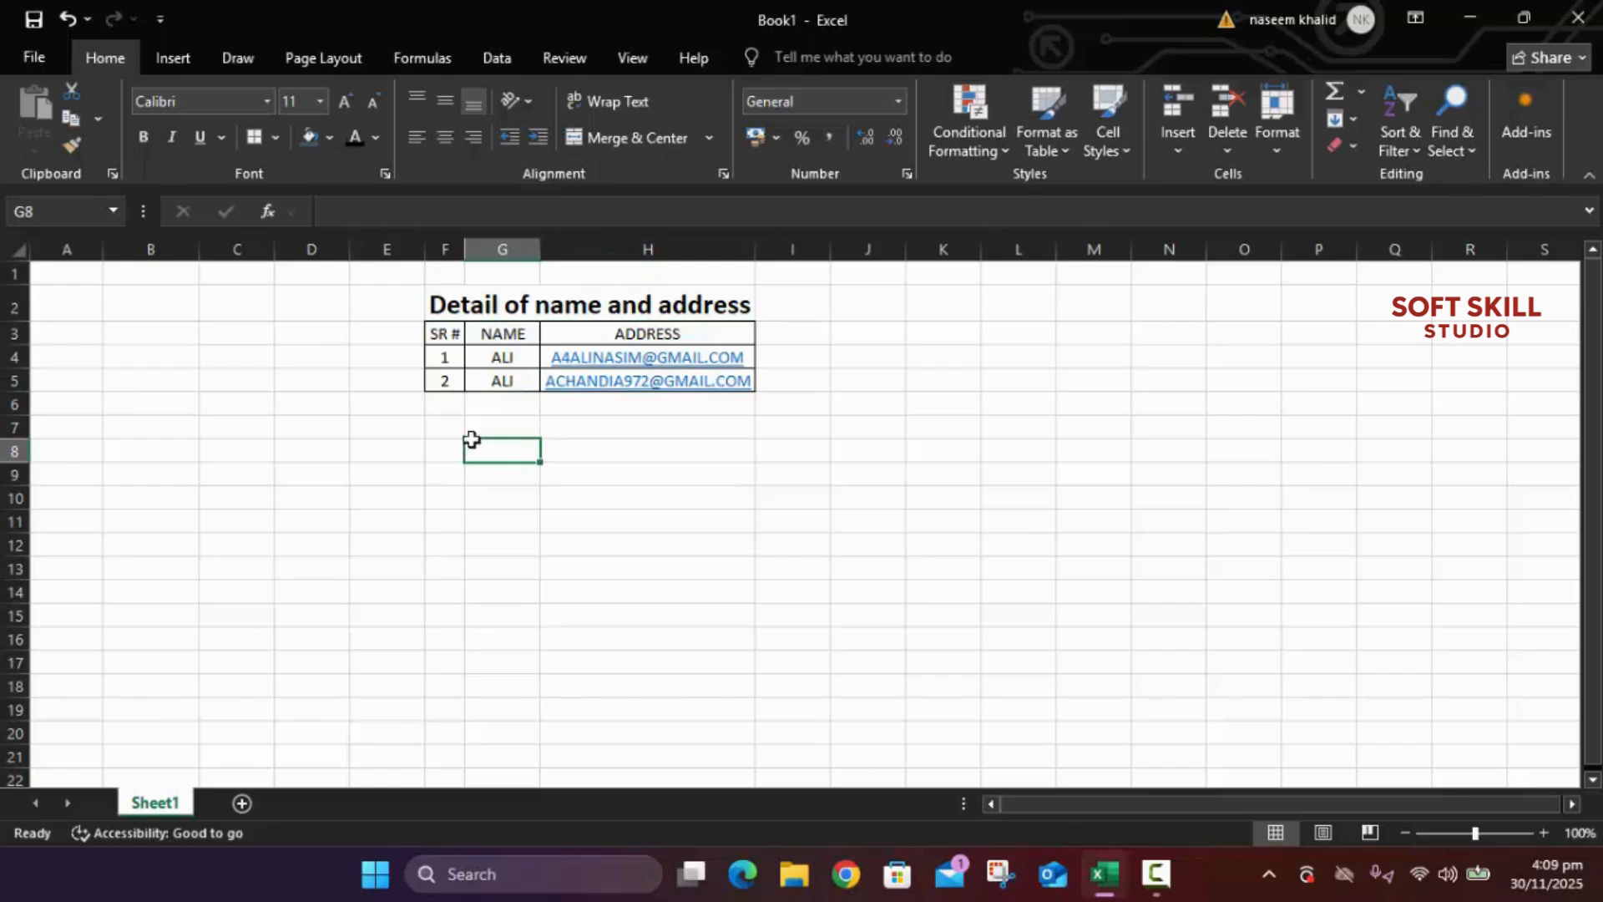
# Step: Fill the title row F2:H2 with dark blue-gray
pyautogui.click(441, 306)
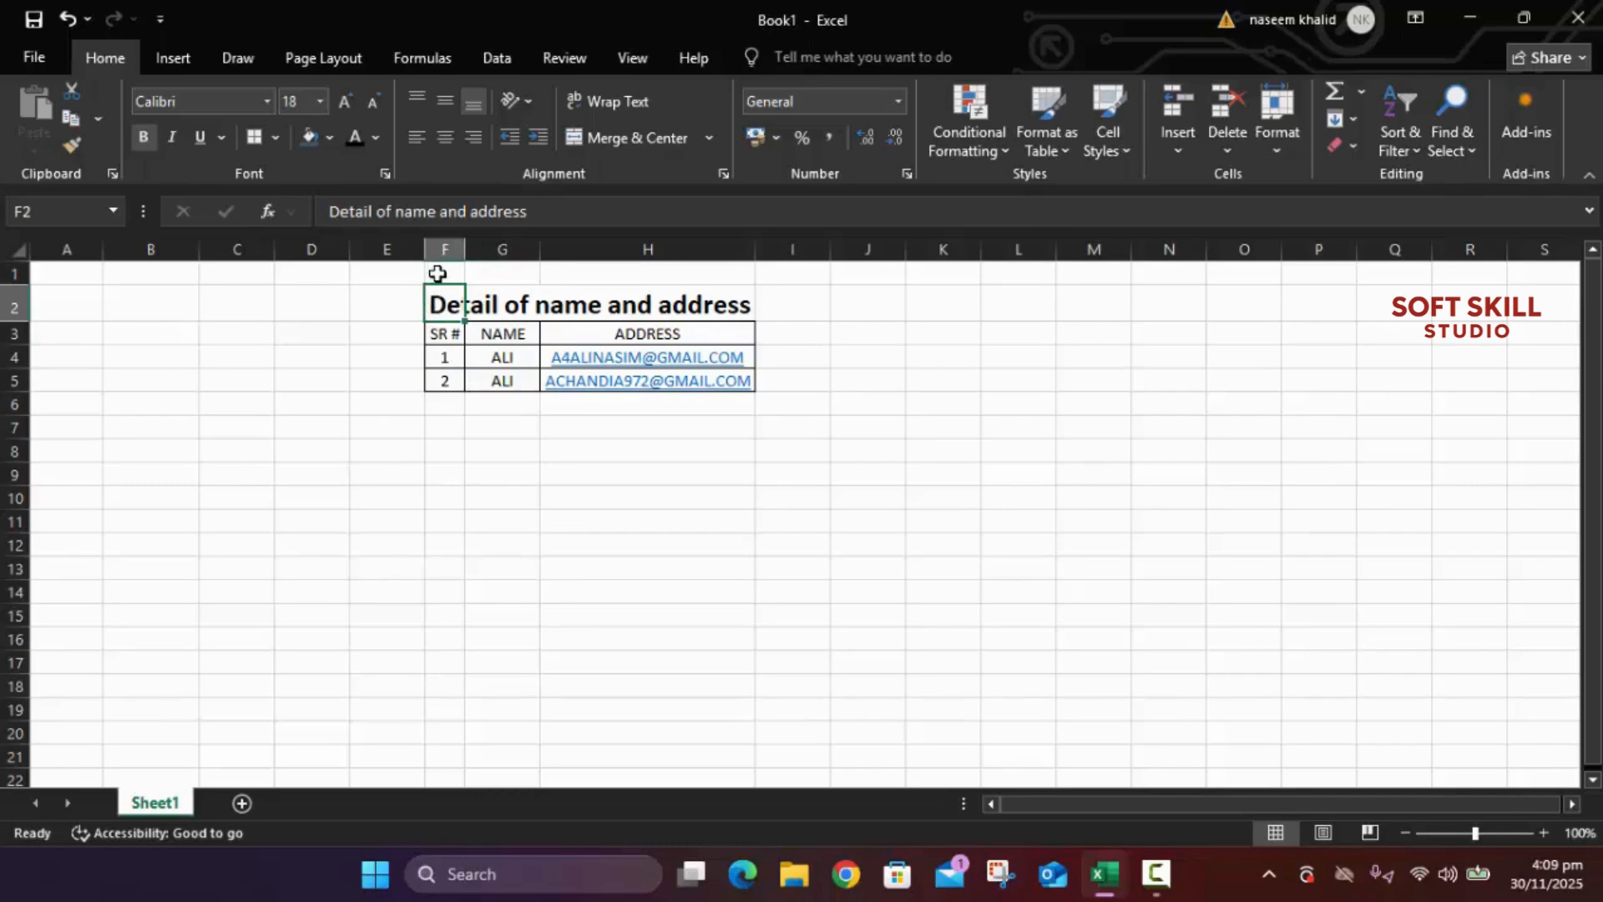
pyautogui.moveTo(429, 302); pyautogui.dragTo(666, 304)
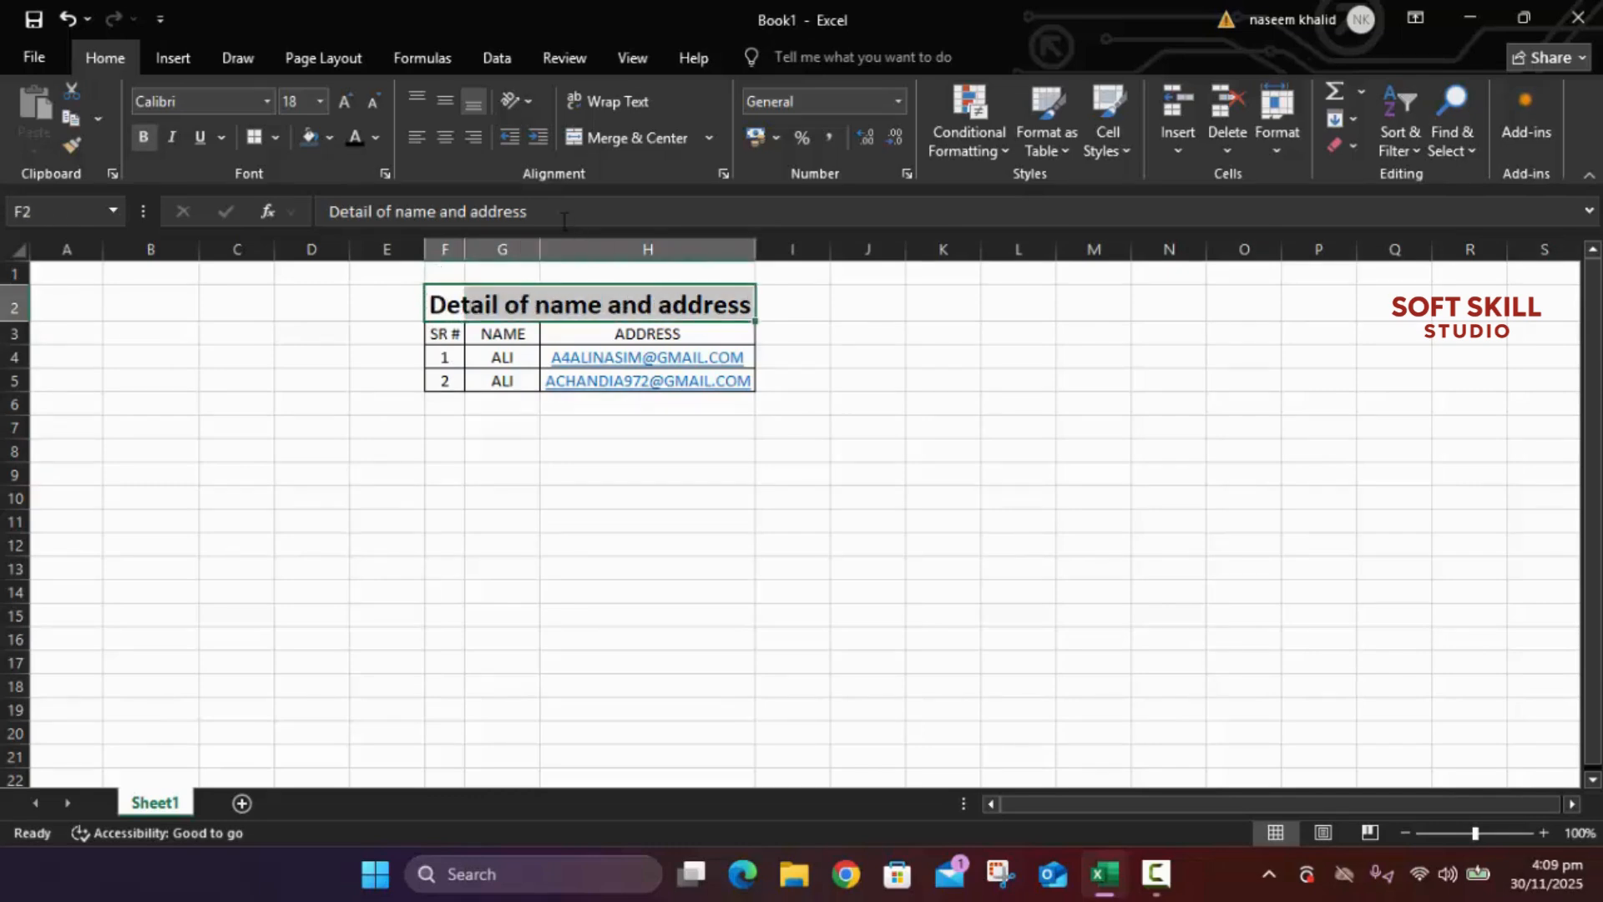
pyautogui.click(329, 135)
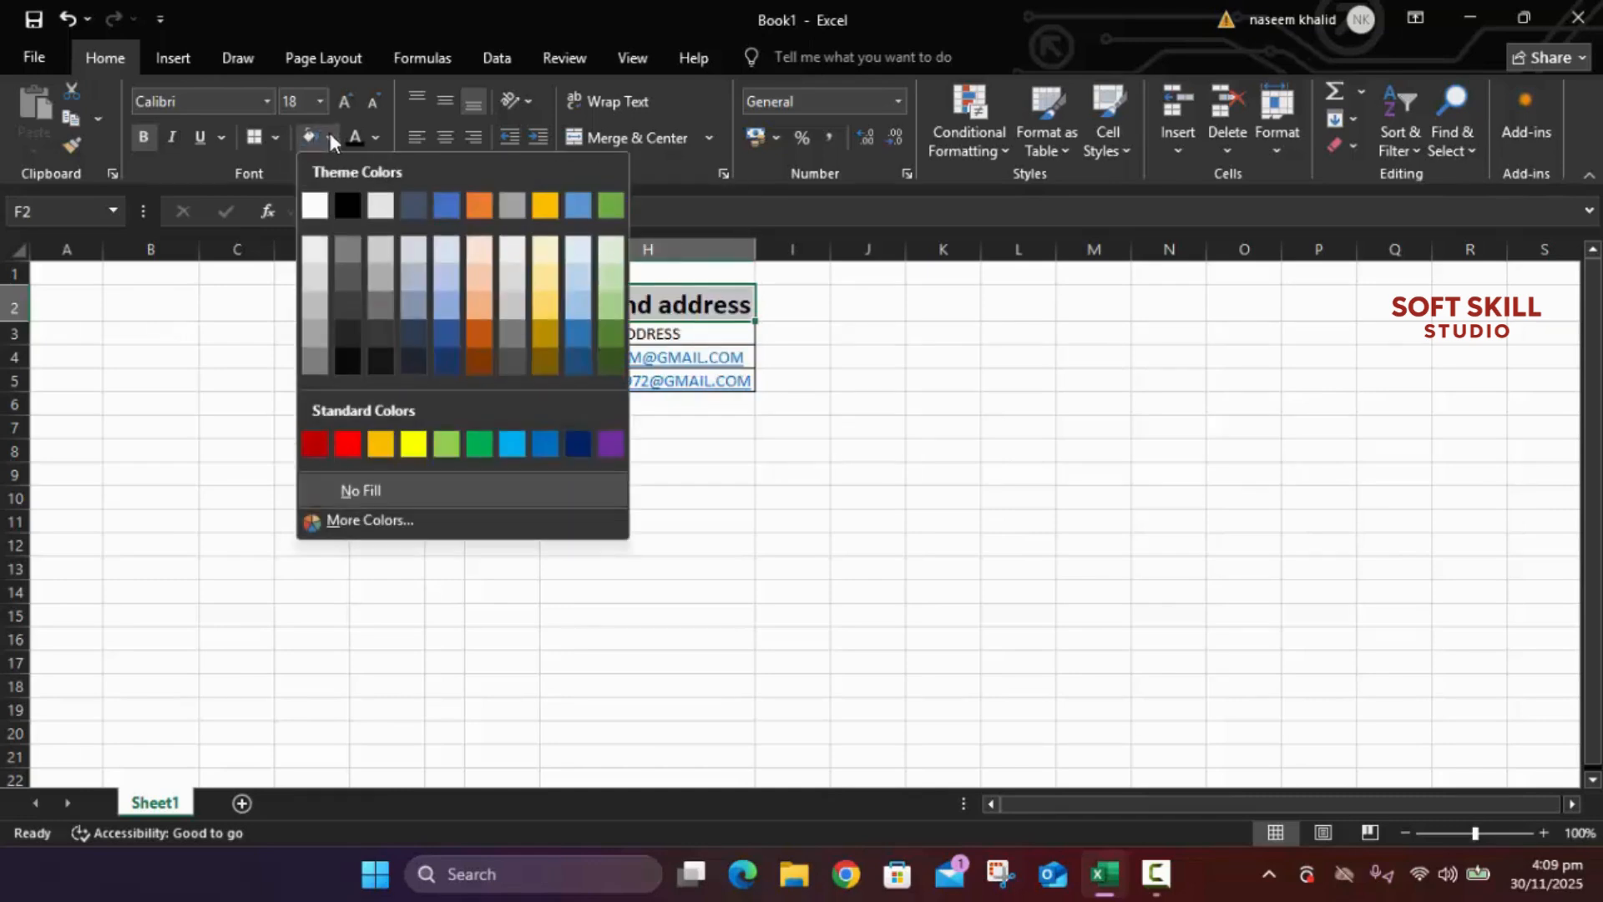
pyautogui.click(410, 201)
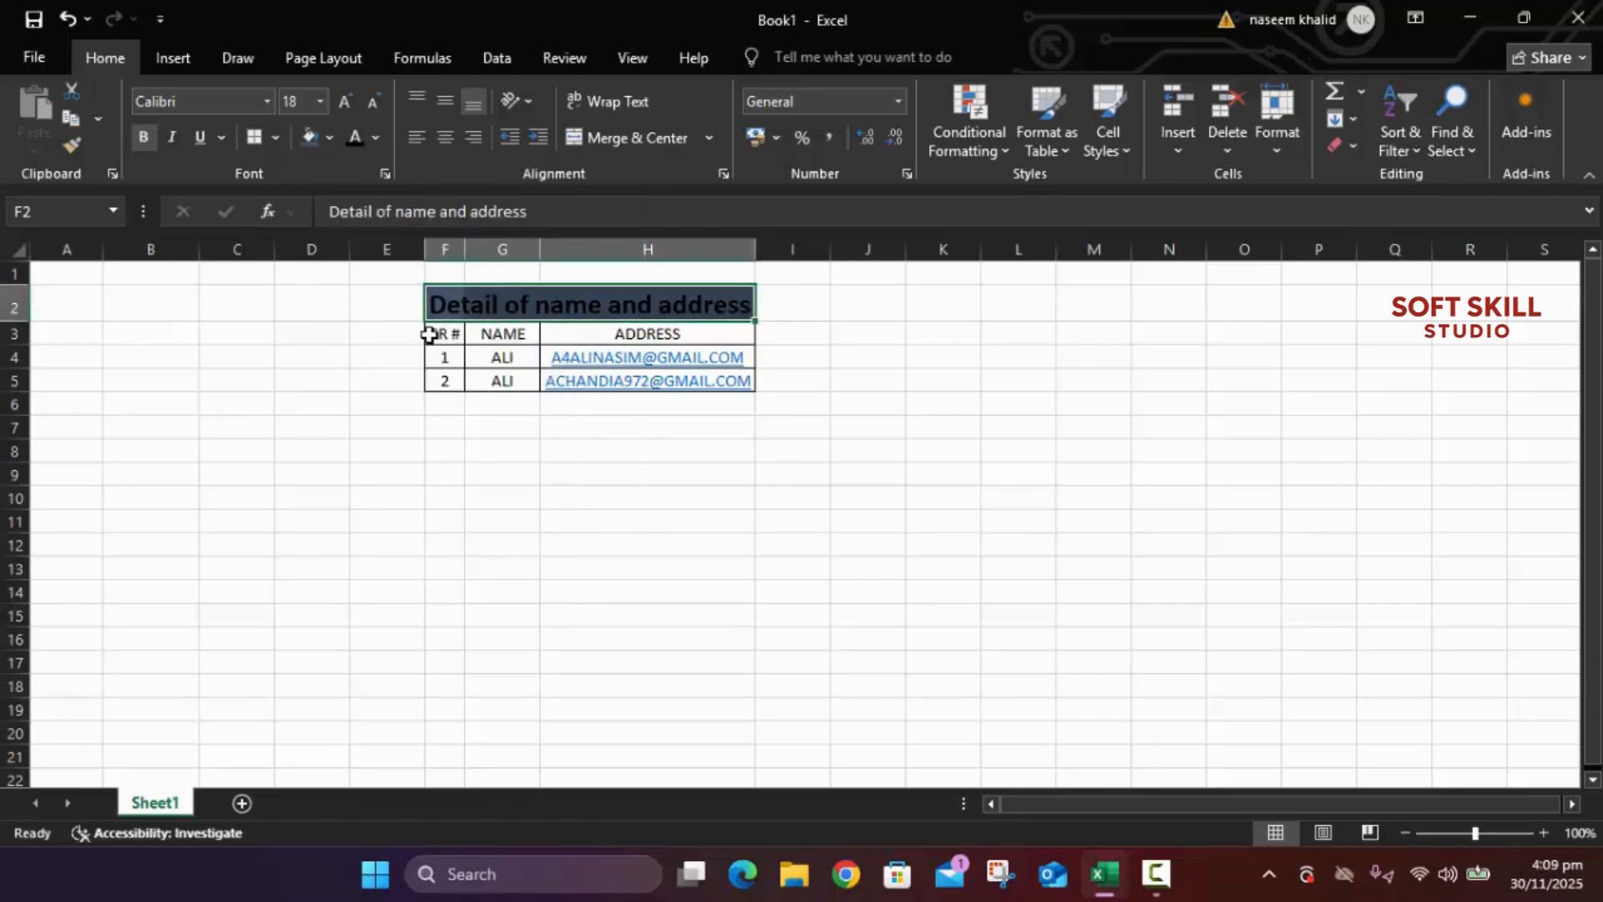
# Step: Fill the SR #, NAME, ADDRESS header row F3:H3 with grey
pyautogui.moveTo(428, 334); pyautogui.dragTo(693, 336)
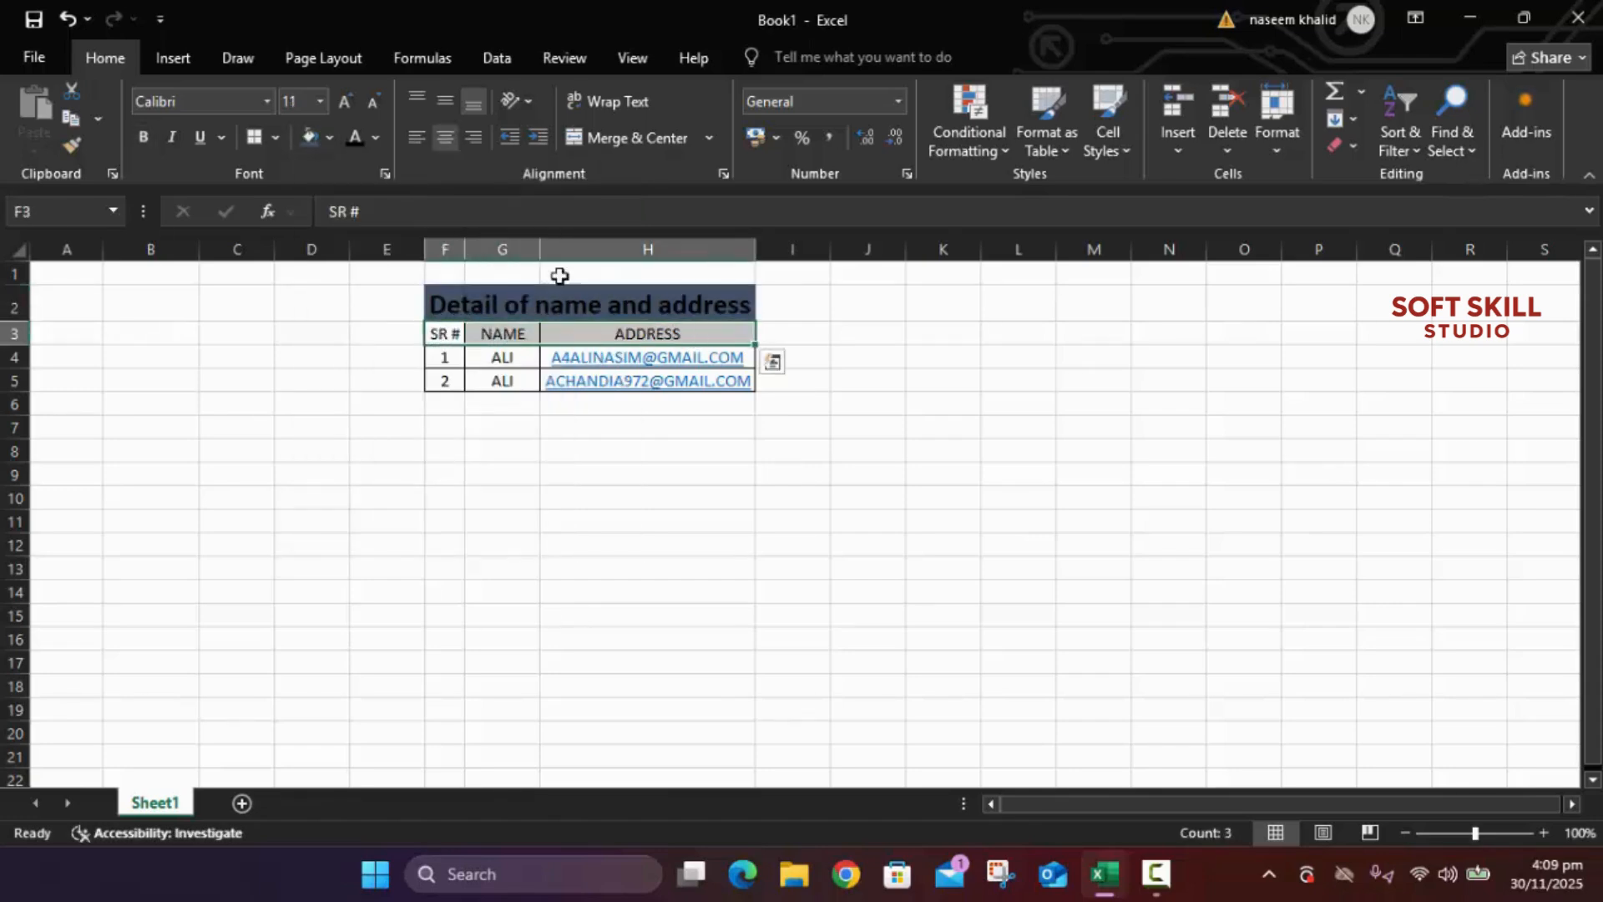
pyautogui.click(328, 137)
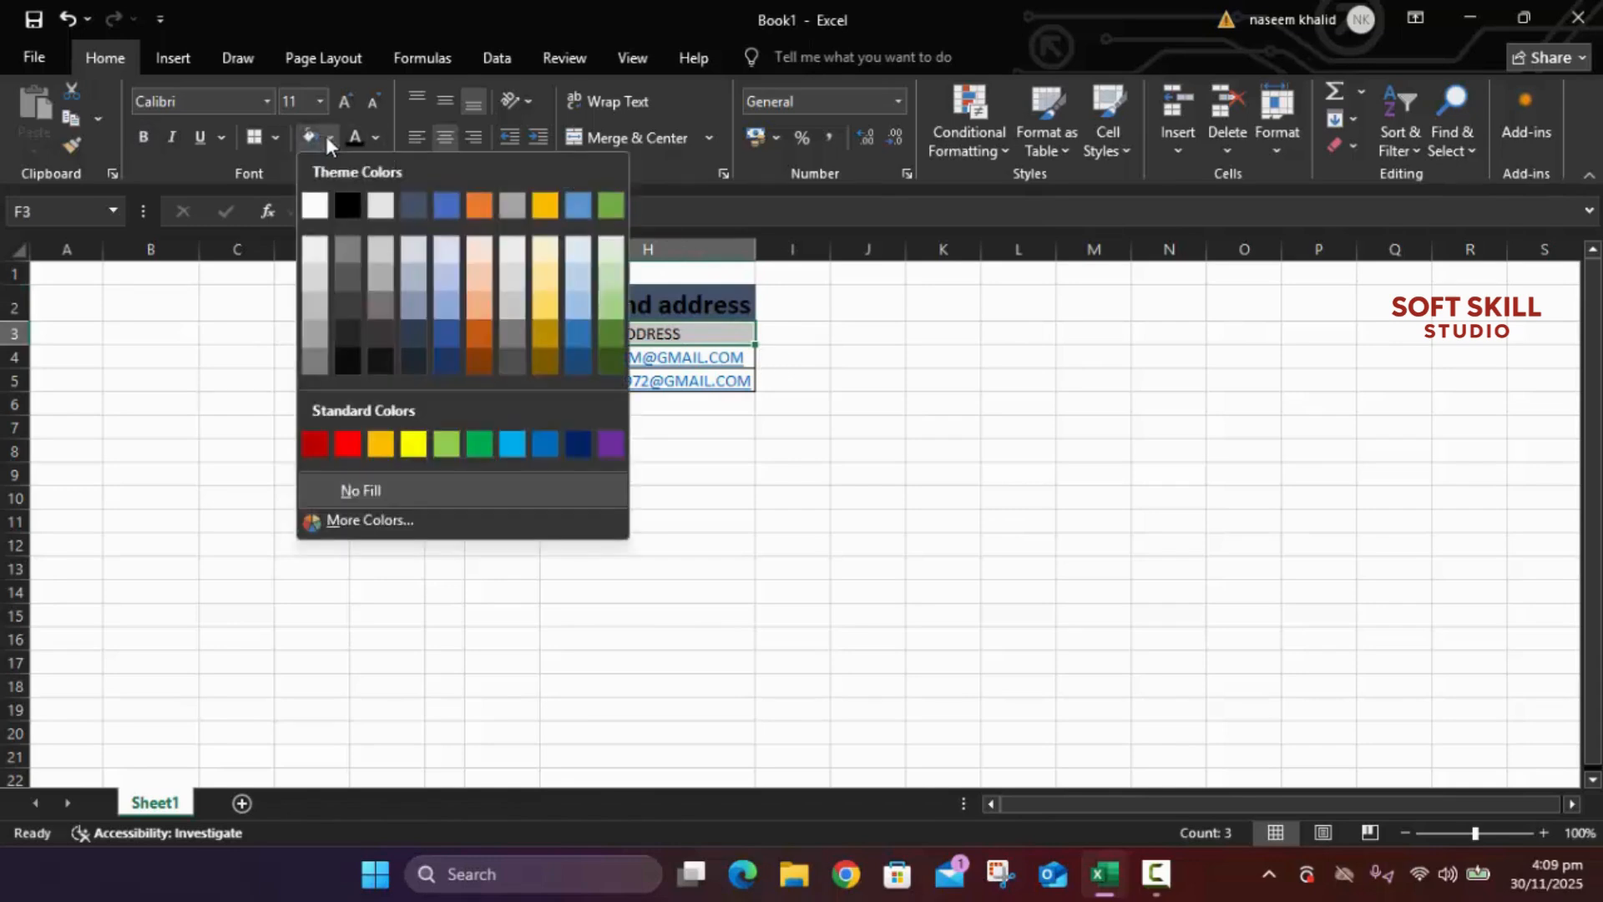
pyautogui.click(345, 249)
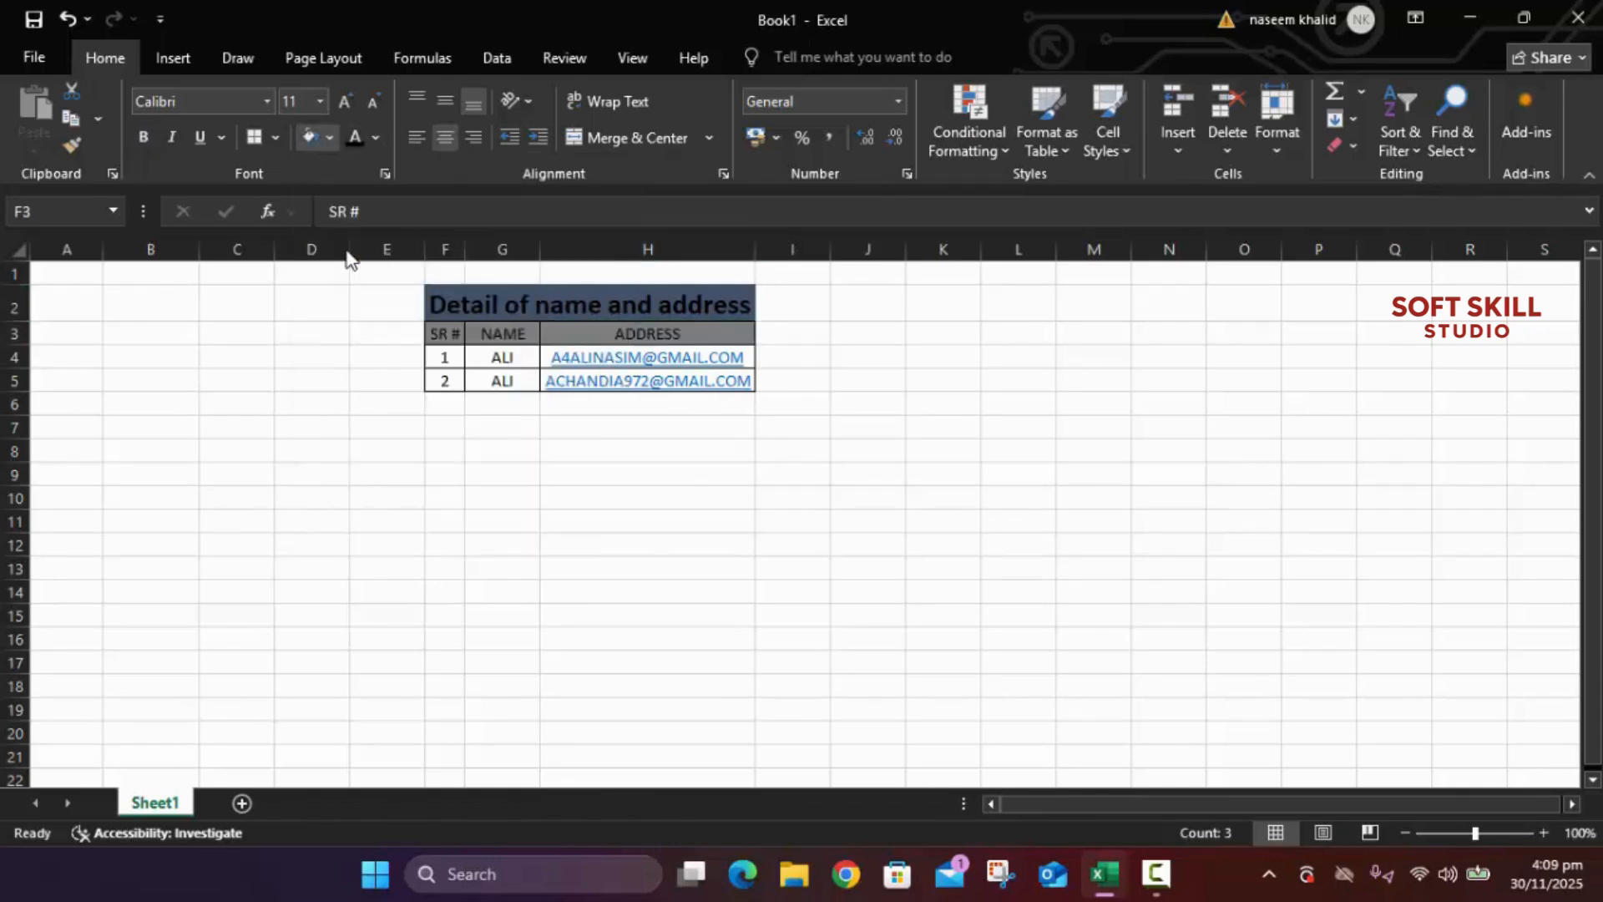
pyautogui.click(907, 405)
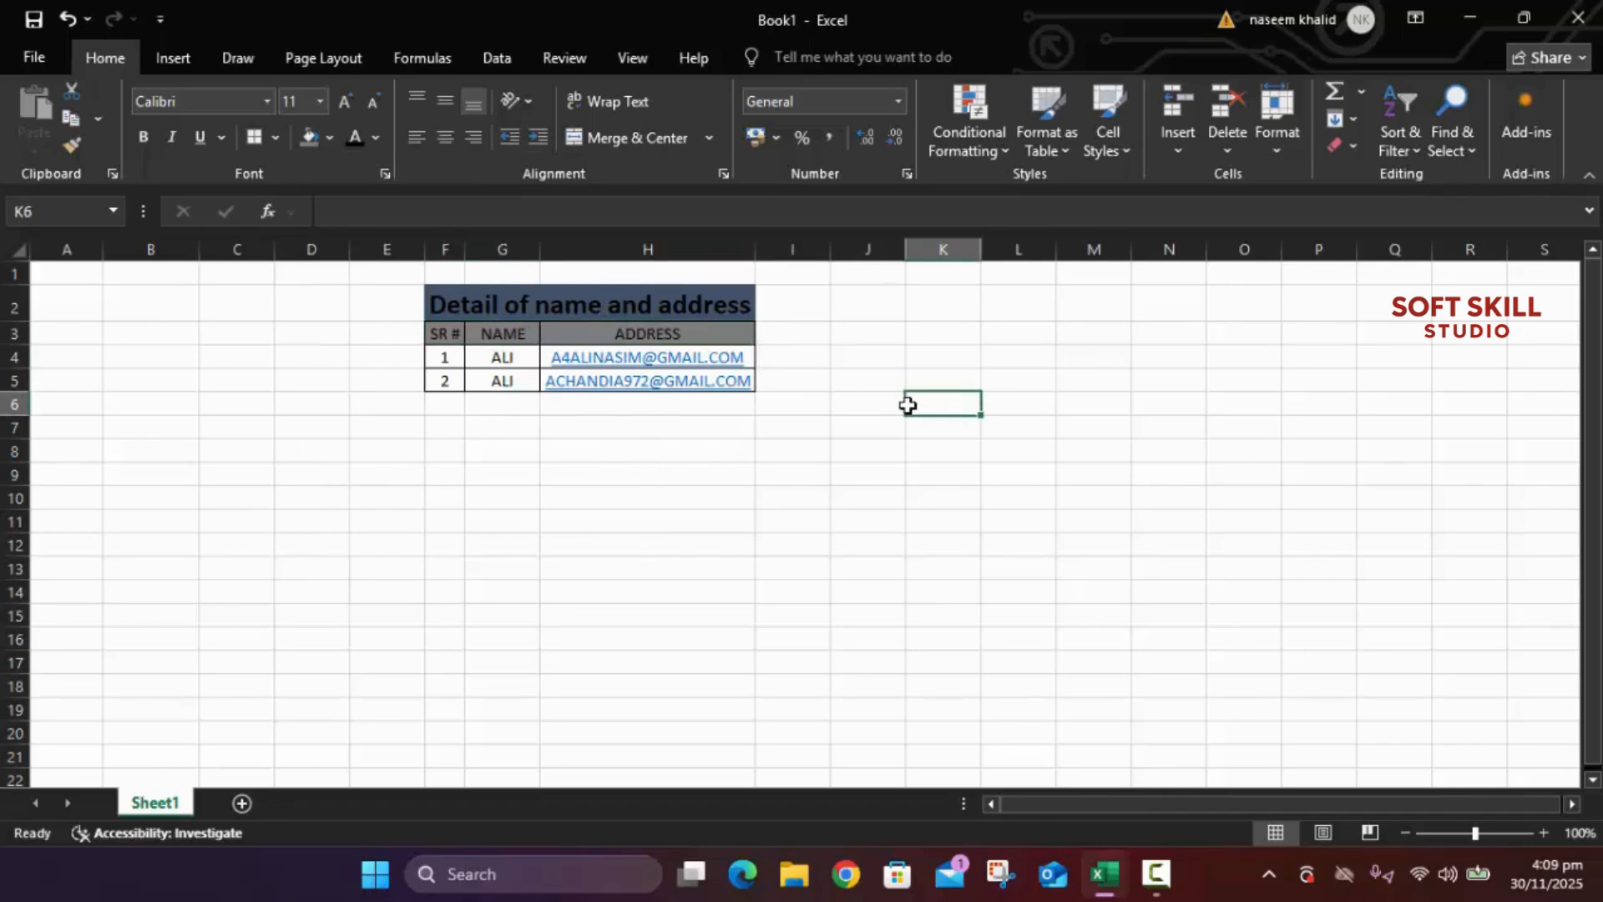